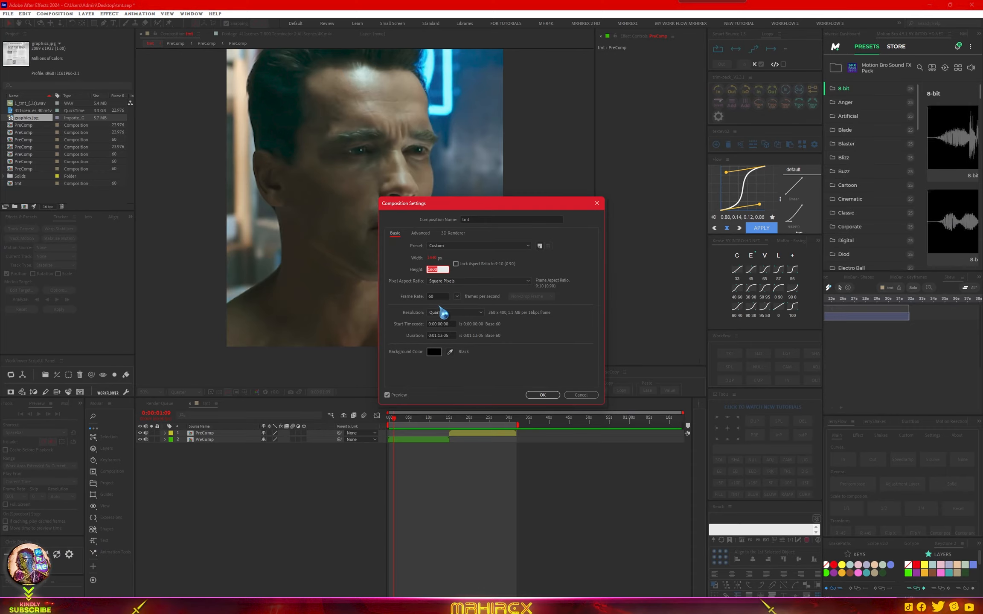
- Check the composition's frame size and frame rate settings, closing them without changes
{"action": "left_click", "coordinate": [446, 296]}
{"action": "left_click", "coordinate": [581, 397]}
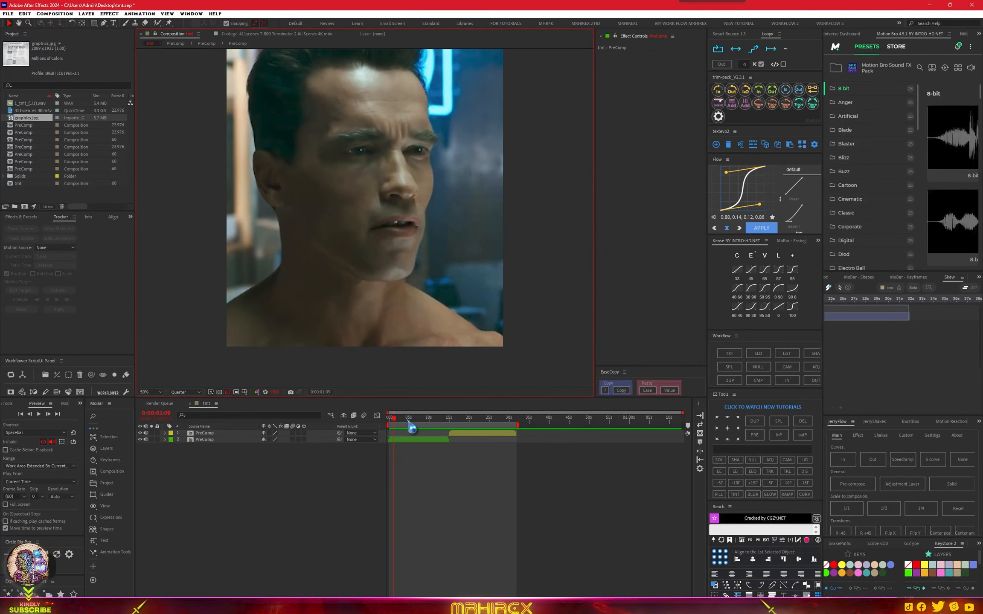
{"action": "mouse_move", "coordinate": [394, 419]}
{"action": "left_mouse_down"}
{"action": "mouse_move", "coordinate": [386, 420]}
{"action": "mouse_move", "coordinate": [489, 424]}
{"action": "mouse_move", "coordinate": [388, 437]}
{"action": "mouse_move", "coordinate": [478, 422]}
{"action": "mouse_move", "coordinate": [399, 437]}
{"action": "left_mouse_up"}
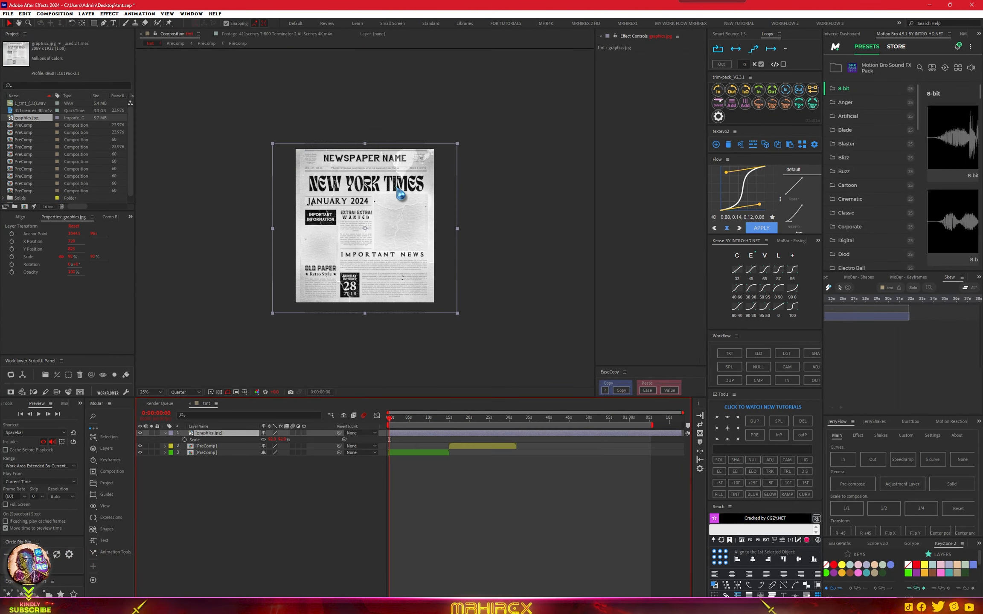
- Pre-compose the graphics.jpg newspaper layer at the head of the tmt composition
{"action": "scroll", "coordinate": [397, 188], "scroll_direction": "up", "scroll_amount": 3}
{"action": "scroll", "coordinate": [371, 235], "scroll_direction": "down", "scroll_amount": 3}
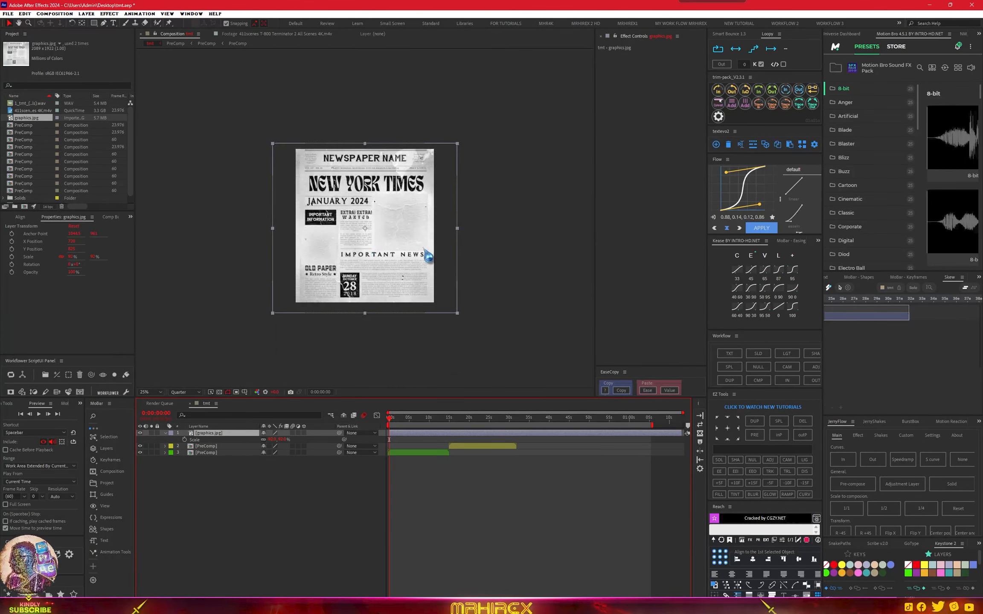
{"action": "scroll", "coordinate": [423, 248], "scroll_direction": "up", "scroll_amount": 2}
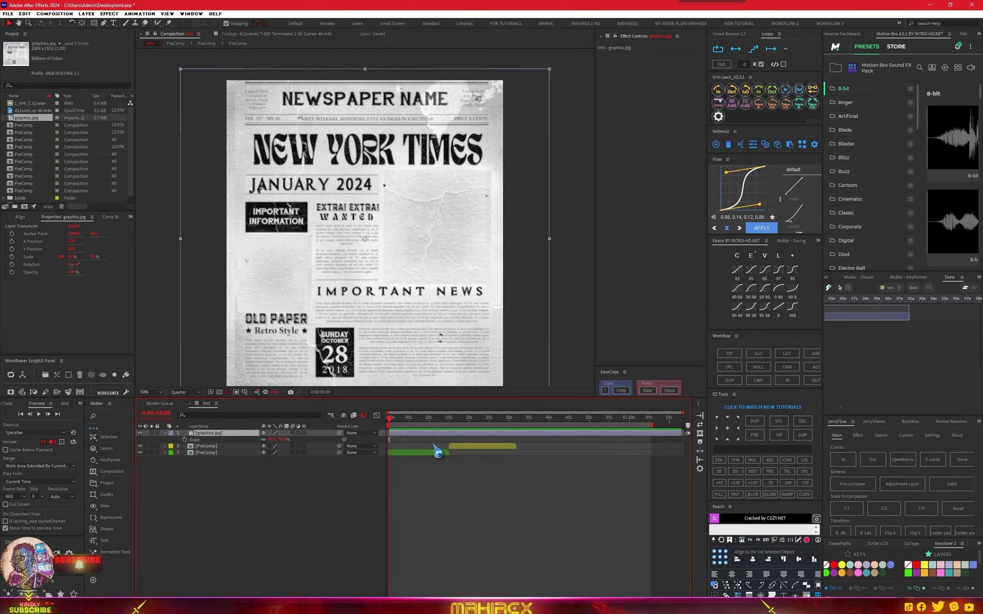
{"action": "left_click", "coordinate": [513, 474]}
{"action": "left_click", "coordinate": [474, 433]}
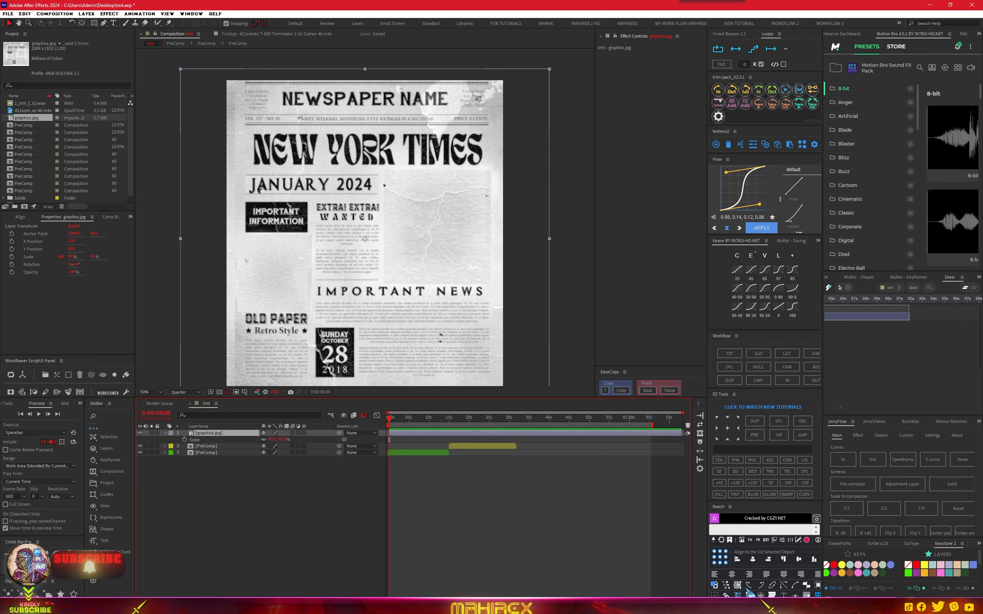
{"action": "left_click", "coordinate": [852, 483]}
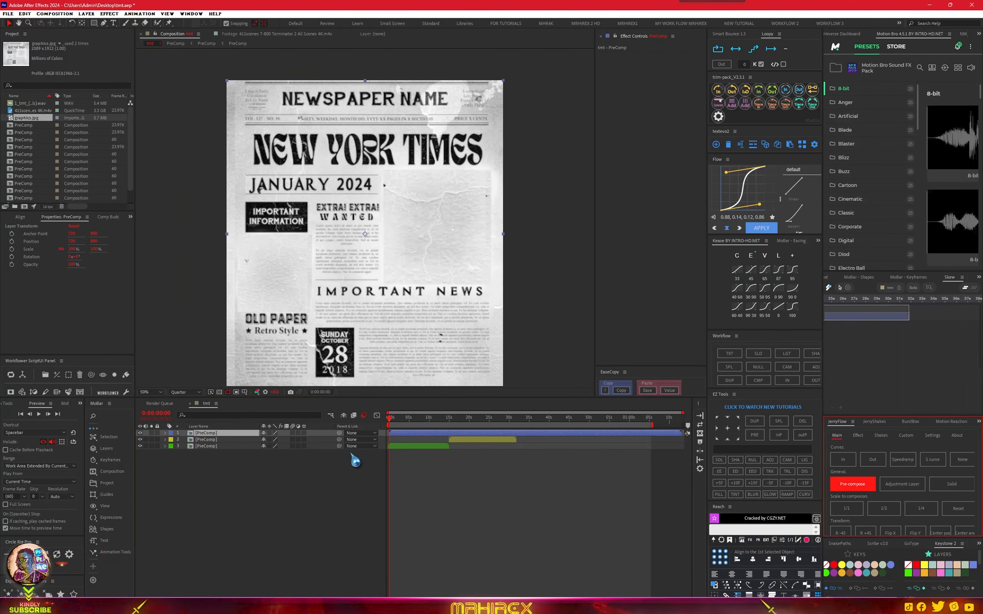
- Duplicate the newspaper precomp twice and give the two uppermost copies a red label
{"action": "left_click", "coordinate": [419, 437]}
{"action": "key", "text": "ctrl+d"}
{"action": "key", "text": "ctrl+d"}
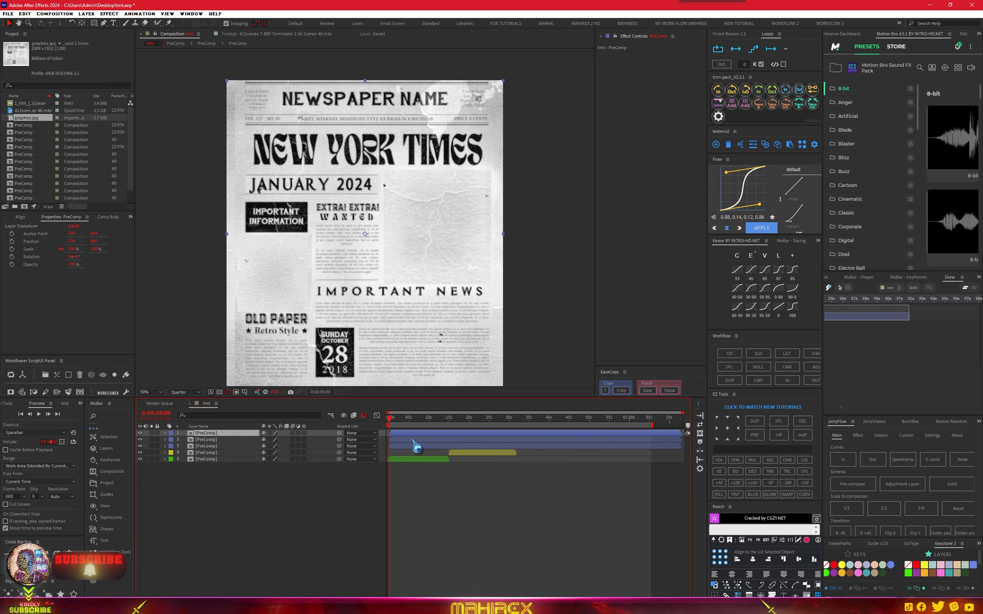
{"action": "left_click", "coordinate": [413, 440], "text": "shift"}
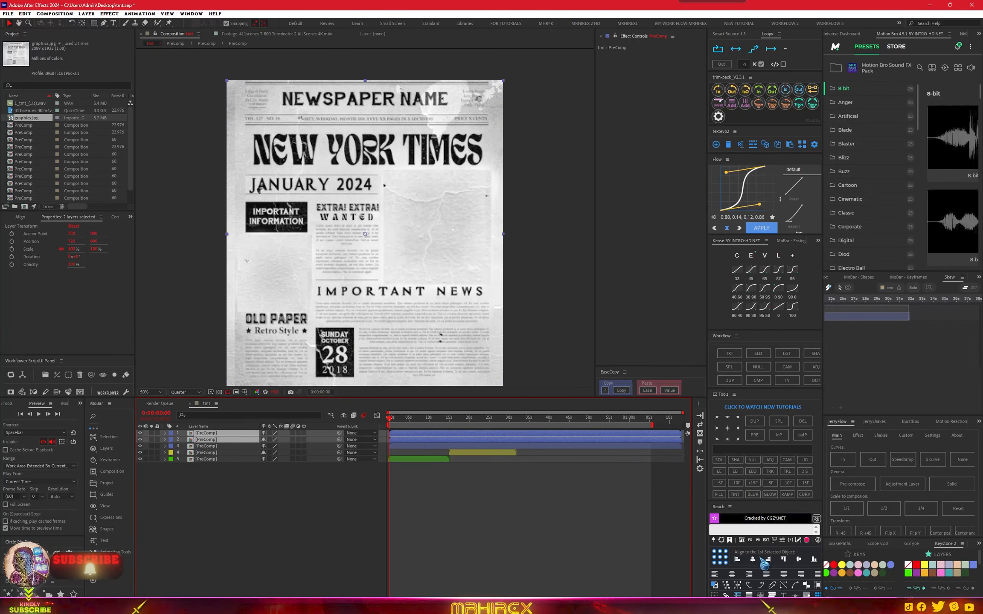
{"action": "left_click", "coordinate": [917, 568]}
{"action": "left_click", "coordinate": [636, 528]}
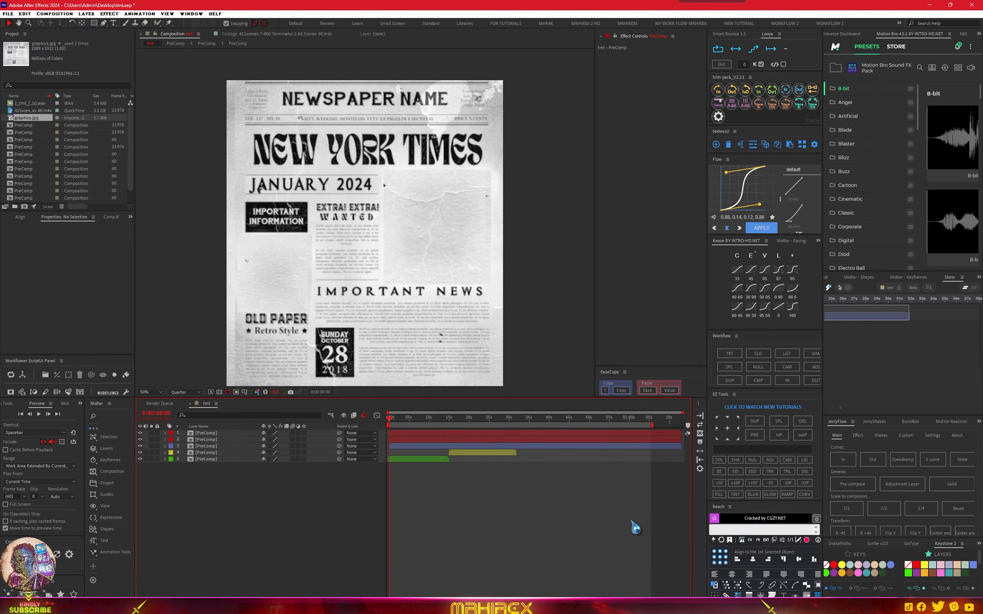
- Draw a rectangular mask over the blank photo area under the headline on the first newspaper copy and hide the second copy
{"action": "left_click", "coordinate": [410, 434]}
{"action": "left_click", "coordinate": [93, 24]}
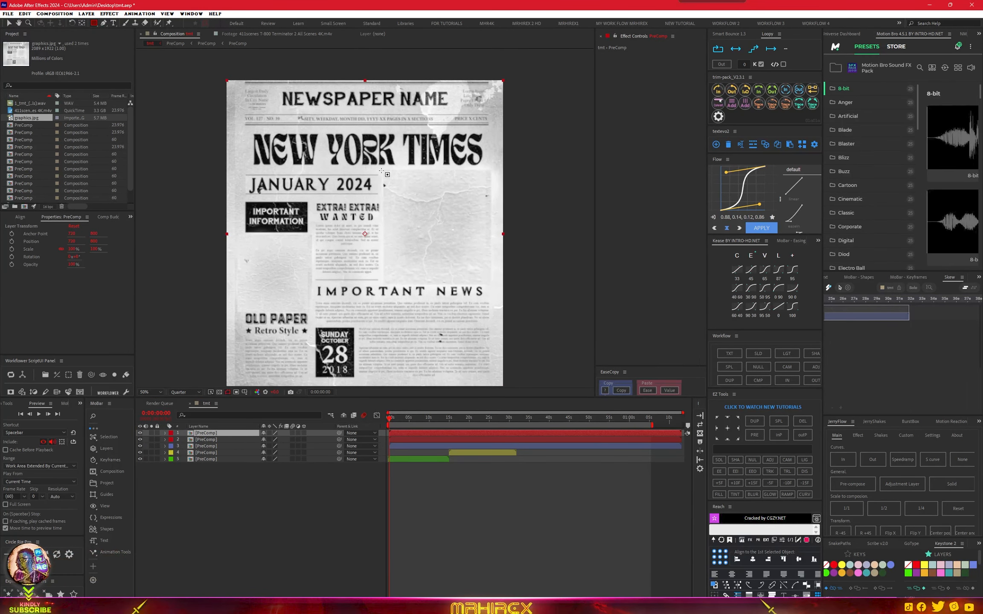
{"action": "left_click_drag", "start_coordinate": [382, 170], "coordinate": [495, 283]}
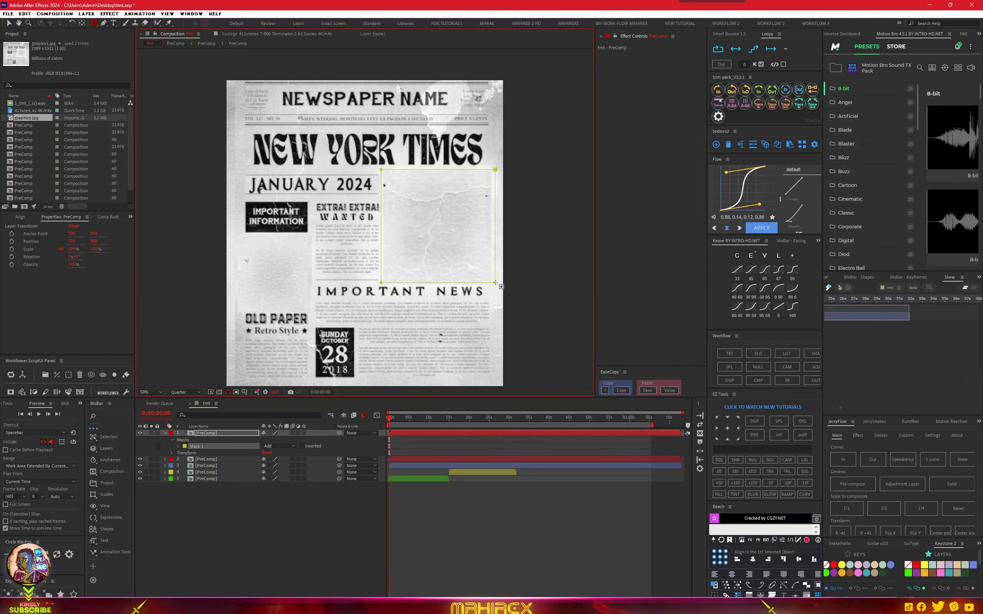
{"action": "left_click", "coordinate": [140, 458]}
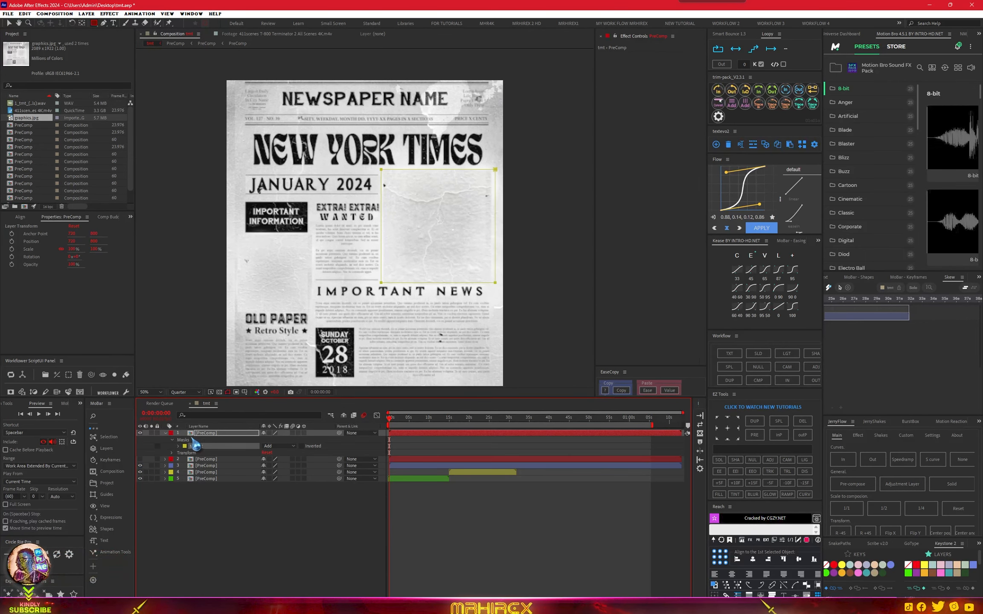
- Hide the third newspaper layer and try the first copy's mask in Subtract mode before setting it back to Add
{"action": "left_click", "coordinate": [290, 446]}
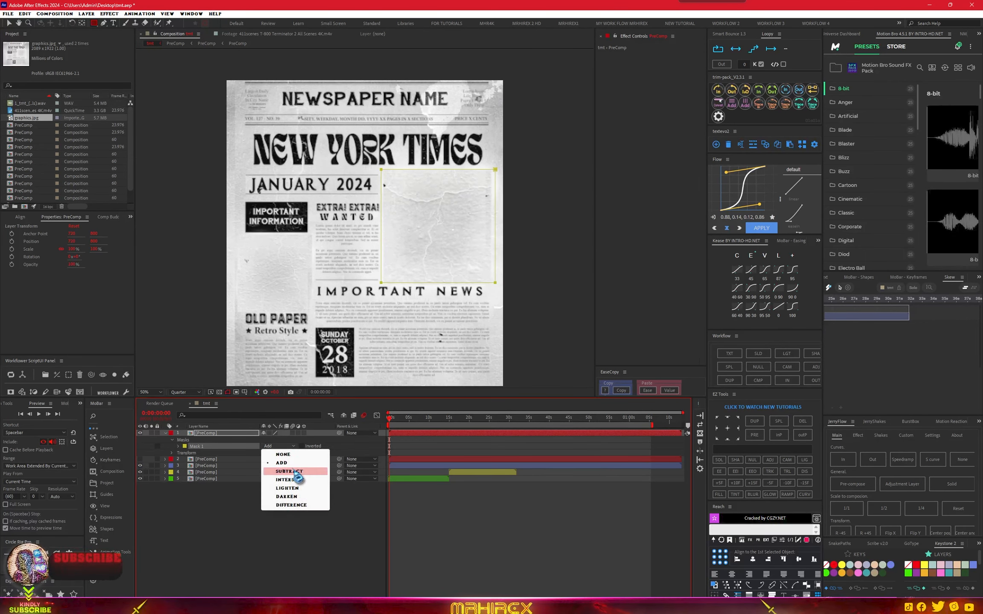
{"action": "left_click", "coordinate": [294, 471]}
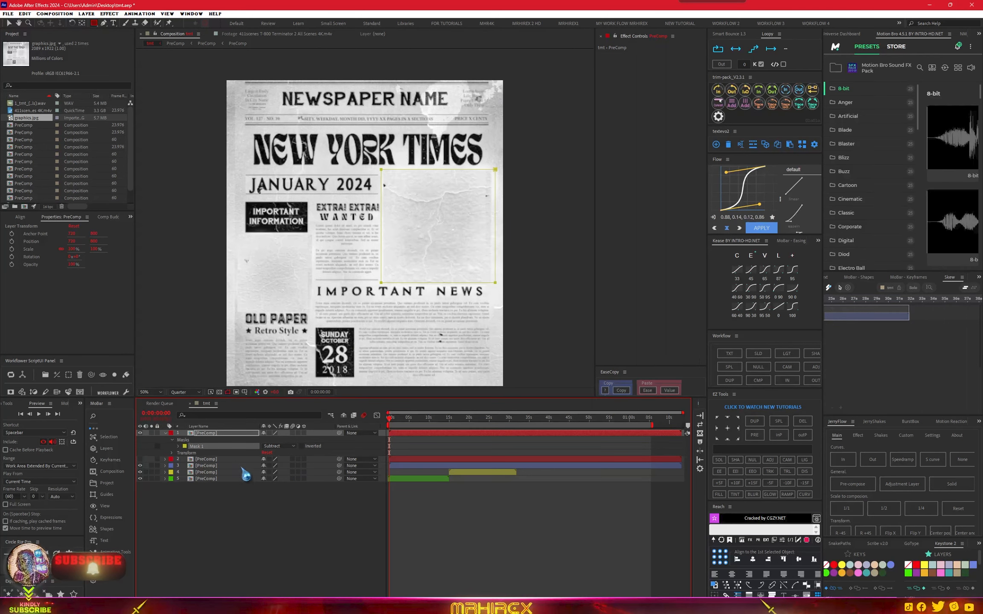
{"action": "left_click", "coordinate": [227, 461]}
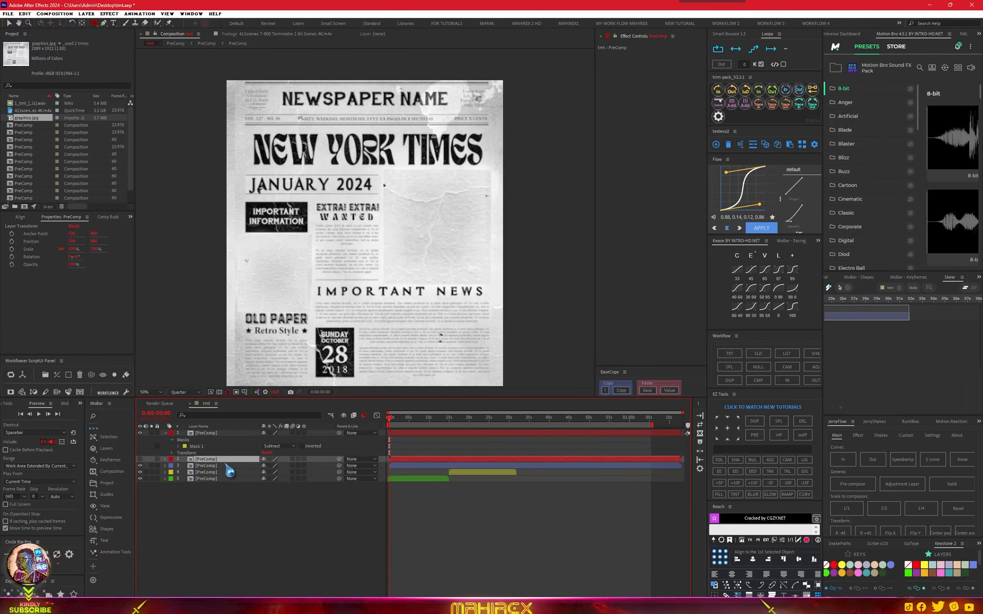
{"action": "left_click", "coordinate": [140, 467]}
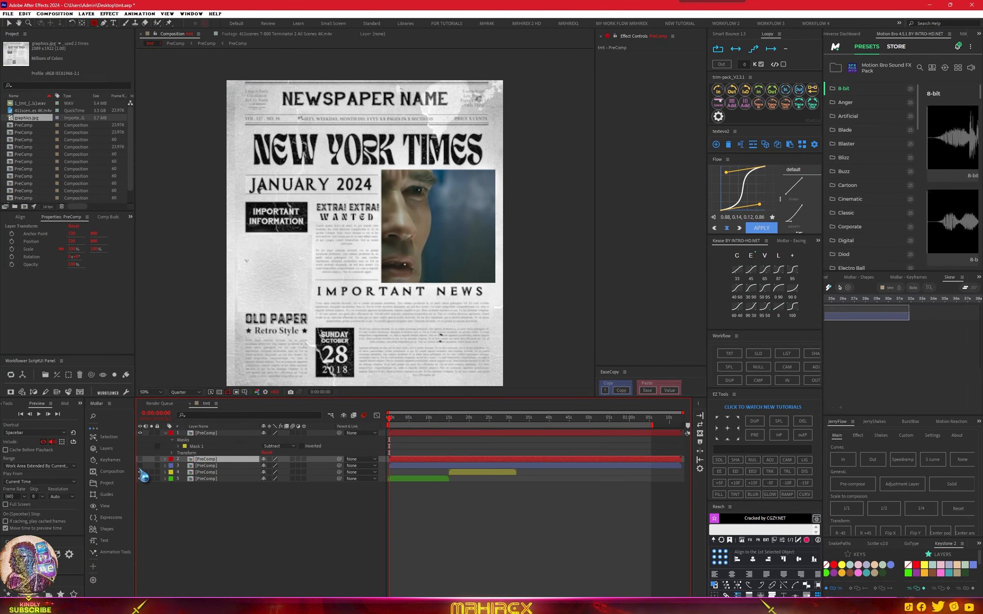
{"action": "left_click", "coordinate": [279, 446]}
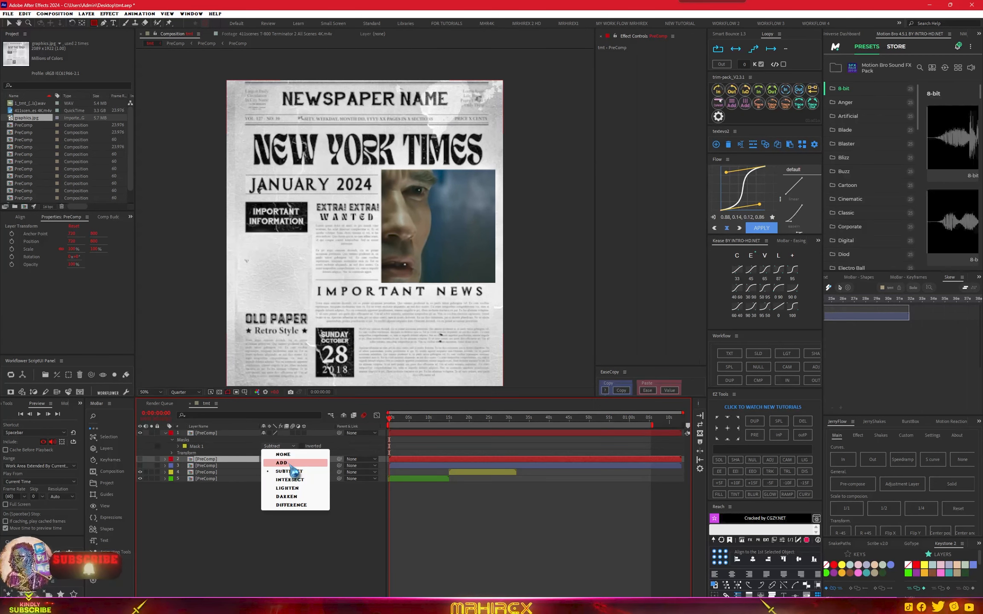
{"action": "left_click", "coordinate": [290, 458]}
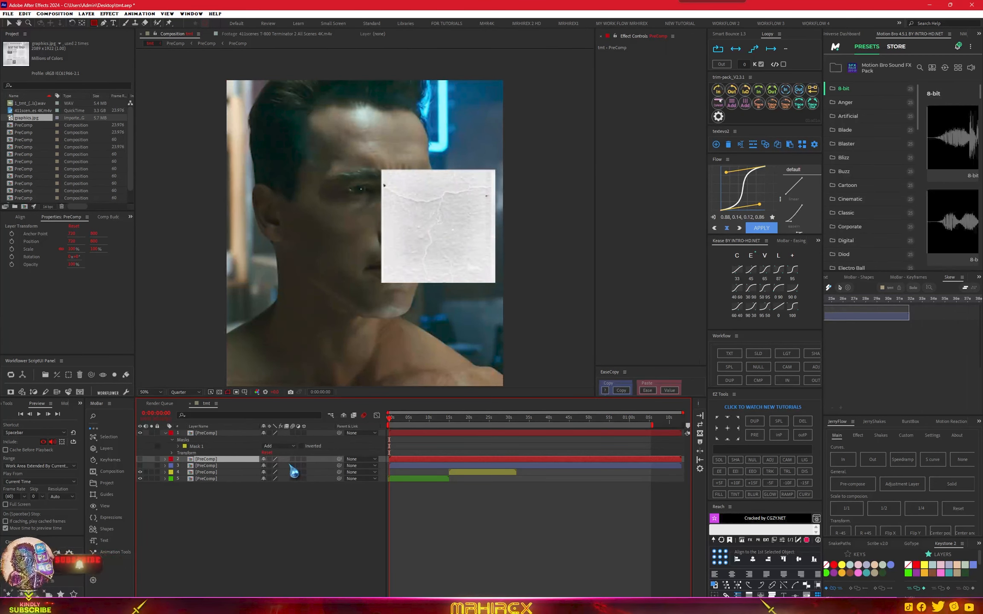
- Pre-compose the masked first newspaper layer and set its label color to red
{"action": "left_click", "coordinate": [406, 435]}
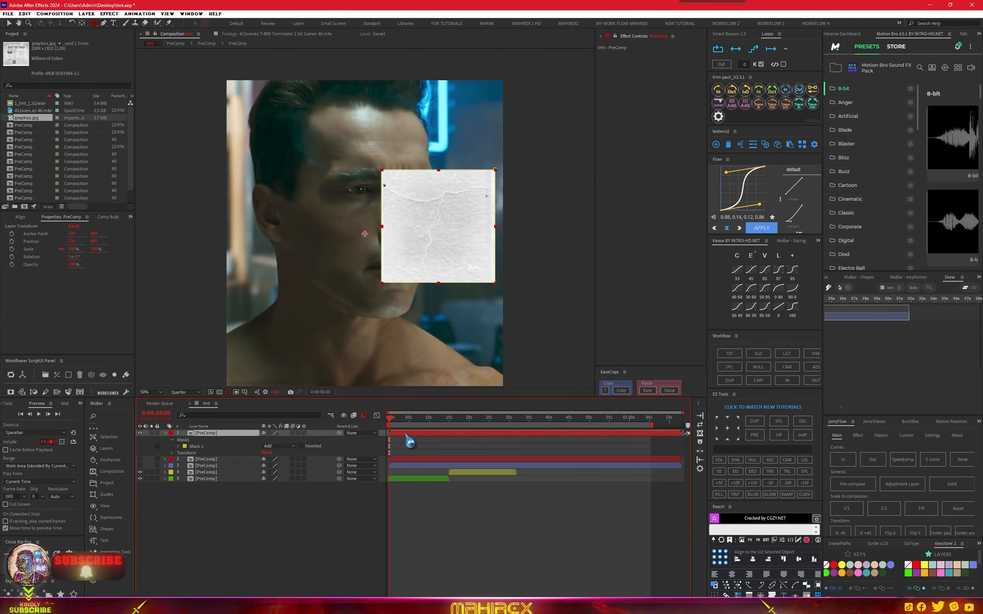
{"action": "right_click", "coordinate": [406, 436]}
{"action": "key", "text": "Escape"}
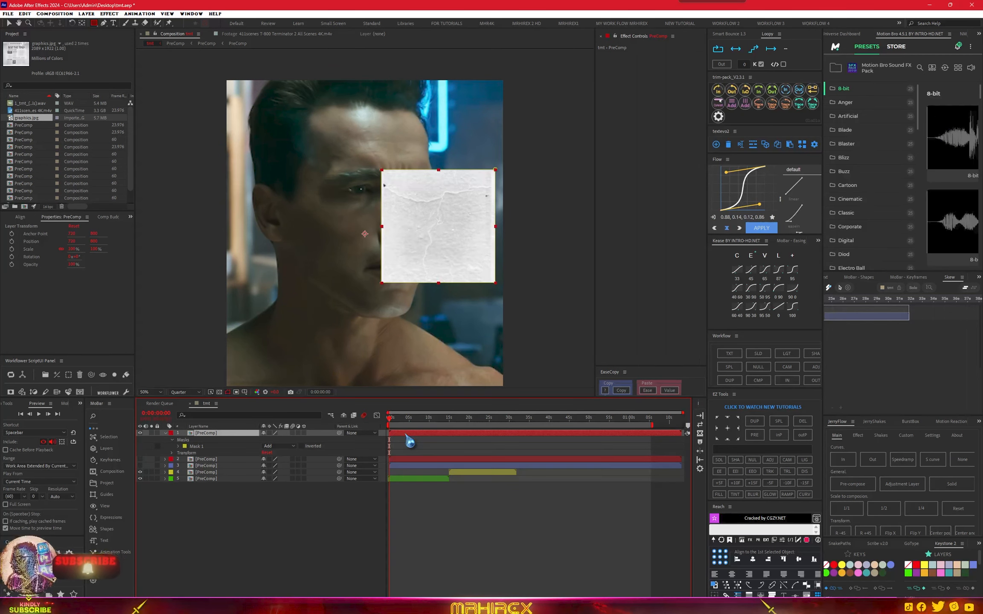
{"action": "right_click", "coordinate": [408, 439]}
{"action": "mouse_move", "coordinate": [438, 239]}
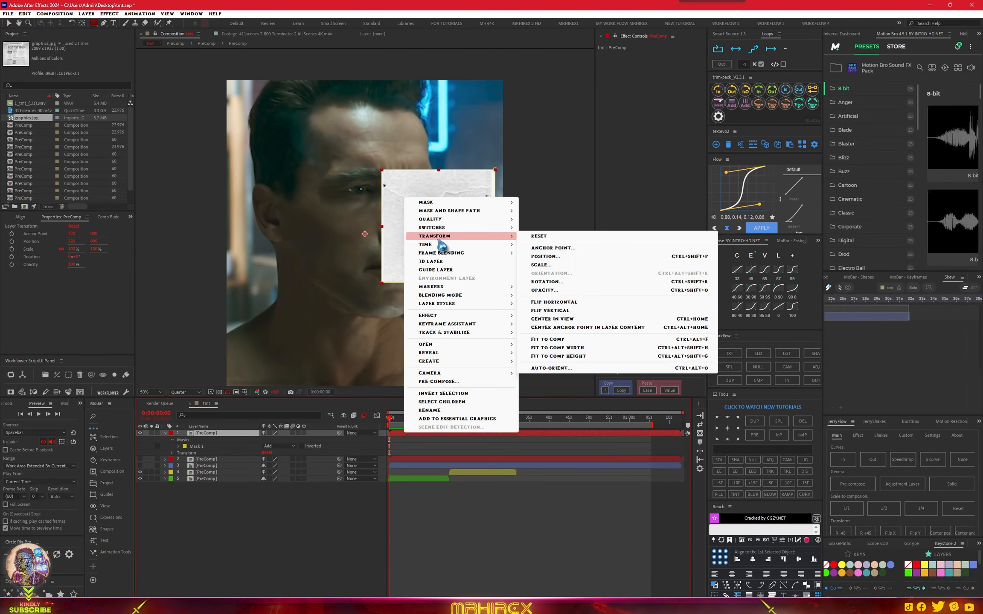
{"action": "left_click", "coordinate": [403, 443]}
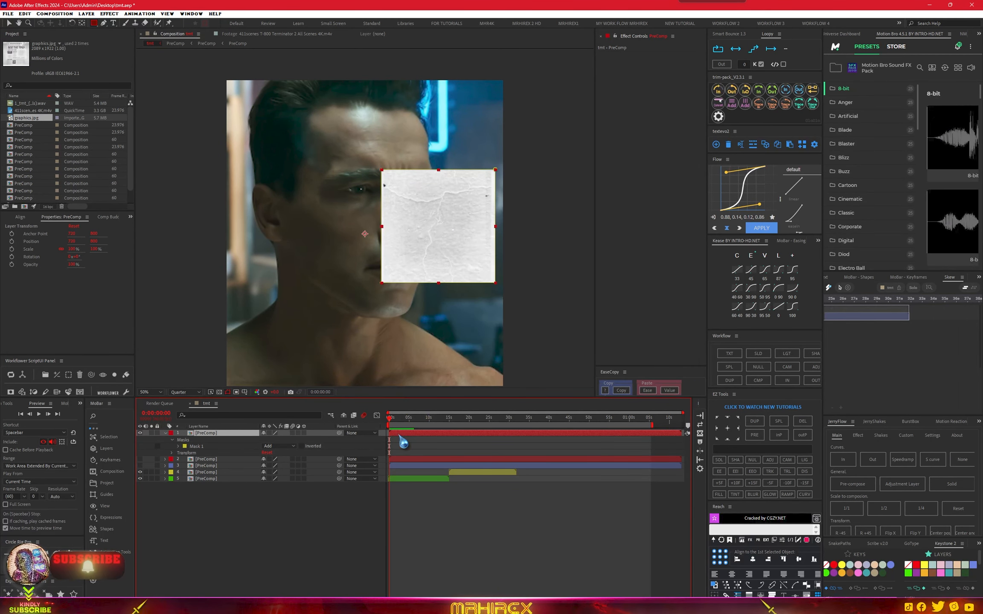
{"action": "left_click", "coordinate": [852, 484]}
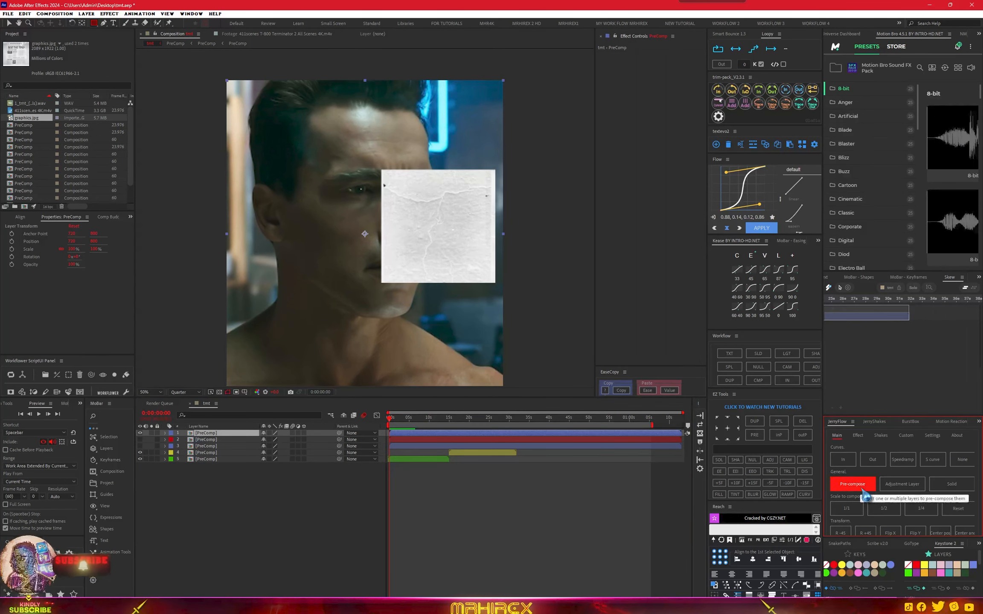
{"action": "left_click", "coordinate": [916, 565]}
- Rename the pre-composed photo-area layer as 1
{"action": "right_click", "coordinate": [206, 442]}
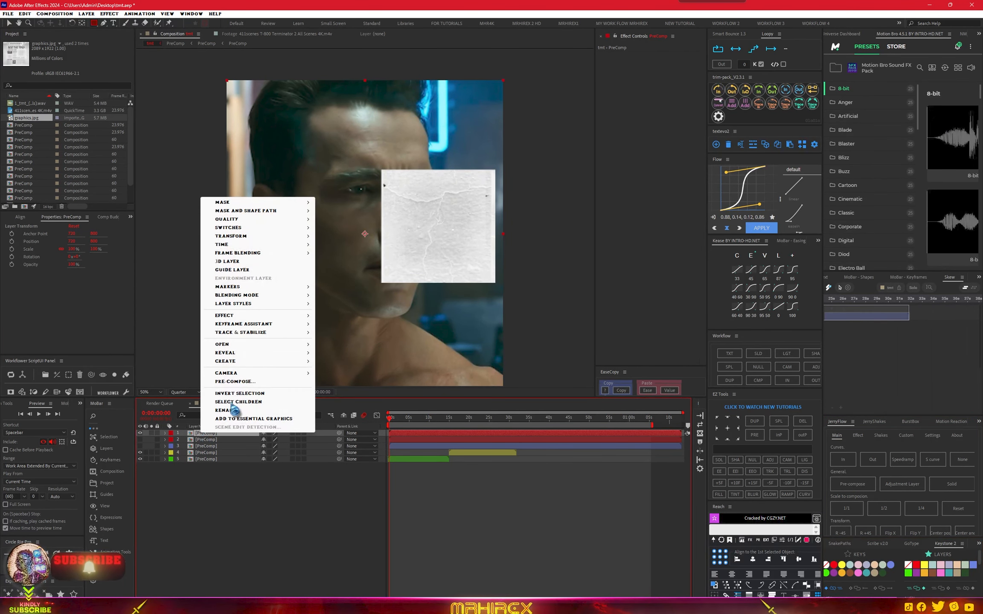
{"action": "mouse_move", "coordinate": [232, 346]}
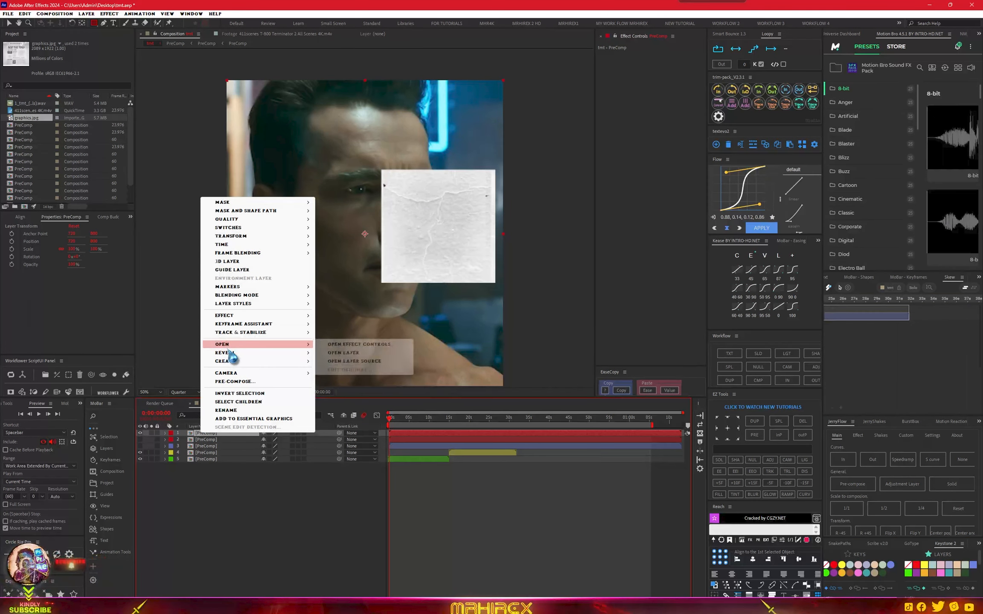
{"action": "left_click", "coordinate": [226, 410]}
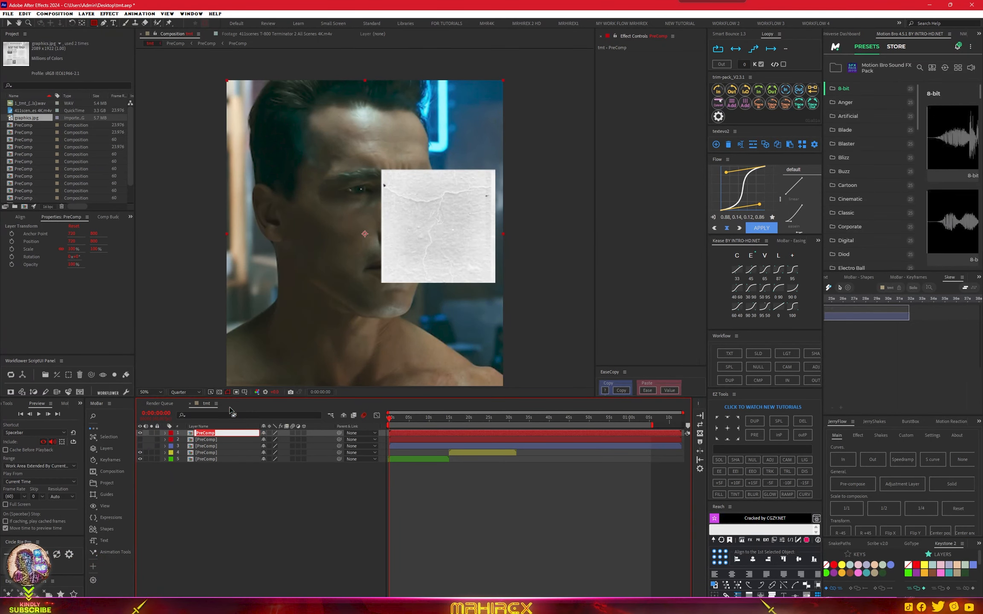
{"action": "type", "text": "1"}
{"action": "key", "text": "Return"}
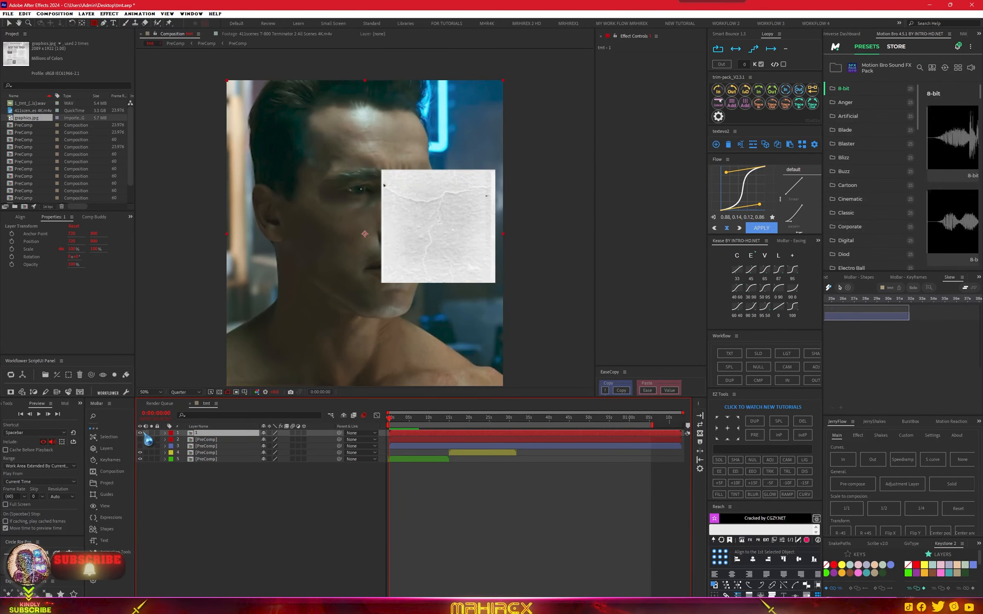
- Show the second newspaper copy in place of layer 1 and draw a rectangular mask over its blank area below Important Information
{"action": "left_click", "coordinate": [140, 433]}
{"action": "left_click", "coordinate": [206, 440]}
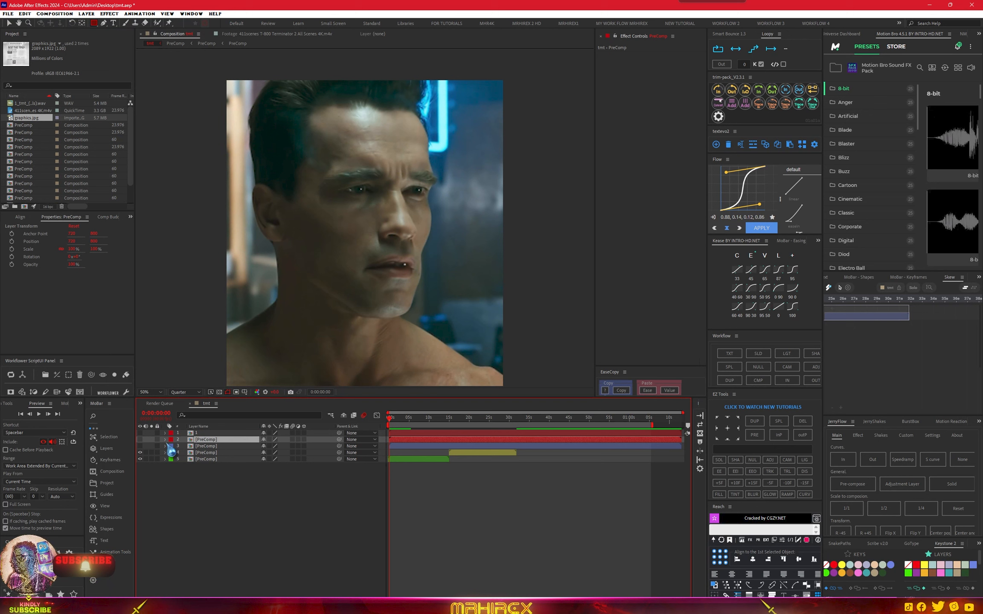
{"action": "left_click", "coordinate": [140, 440]}
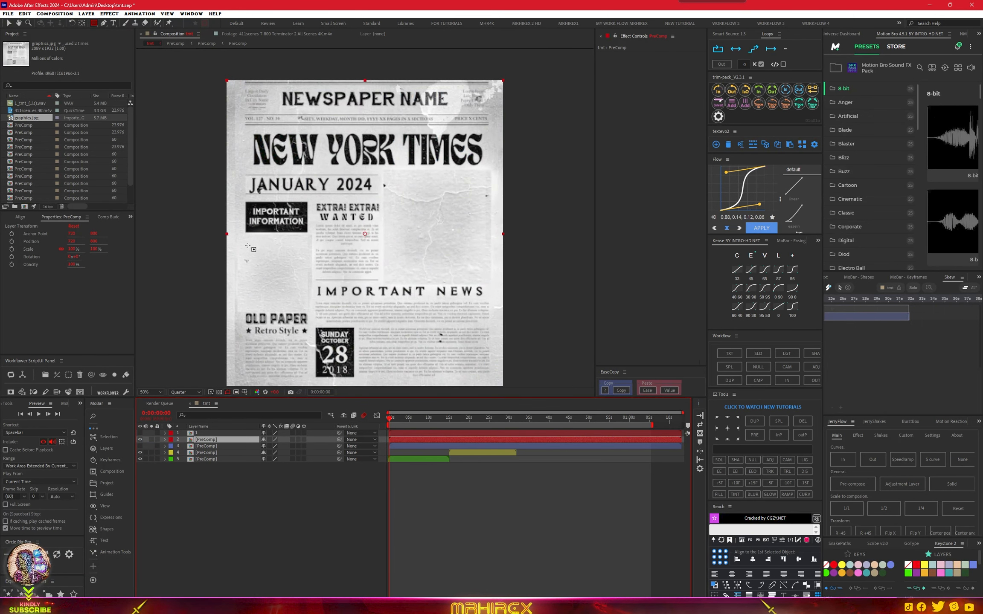
{"action": "mouse_move", "coordinate": [239, 234]}
{"action": "left_mouse_down"}
{"action": "mouse_move", "coordinate": [298, 252]}
{"action": "mouse_move", "coordinate": [310, 342]}
{"action": "mouse_move", "coordinate": [330, 319]}
{"action": "mouse_move", "coordinate": [307, 319]}
{"action": "mouse_move", "coordinate": [326, 319]}
{"action": "mouse_move", "coordinate": [312, 312]}
{"action": "left_mouse_up"}
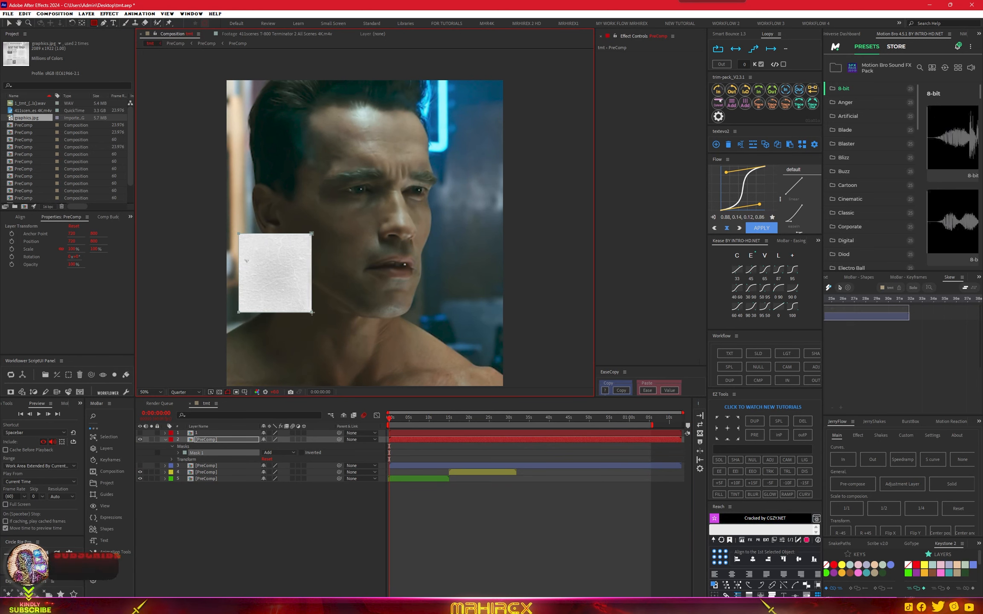
- Pre-compose the masked second newspaper layer and rename it as 2
{"action": "left_click", "coordinate": [206, 449]}
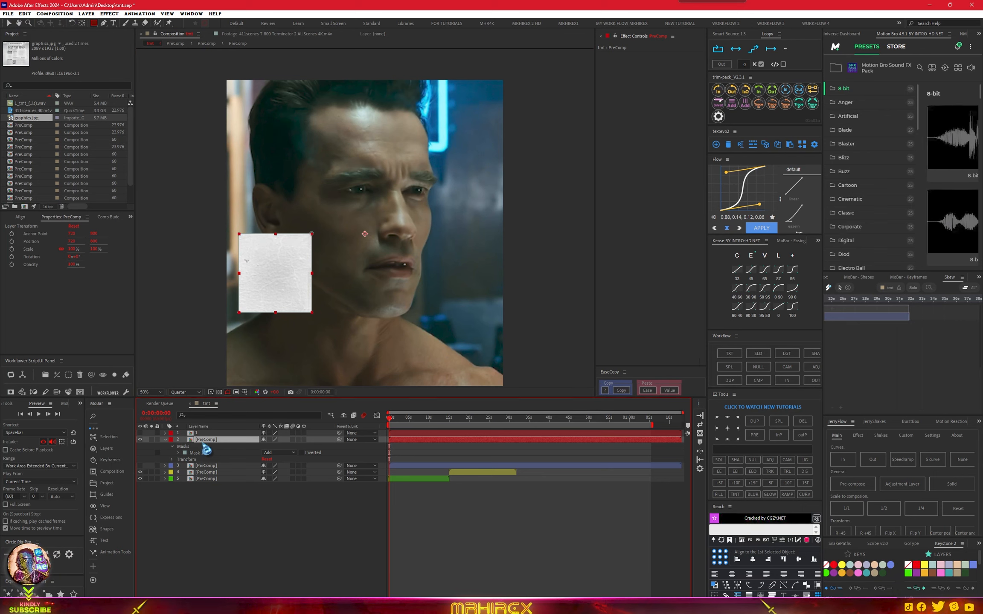
{"action": "left_click", "coordinate": [859, 489]}
{"action": "right_click", "coordinate": [204, 441]}
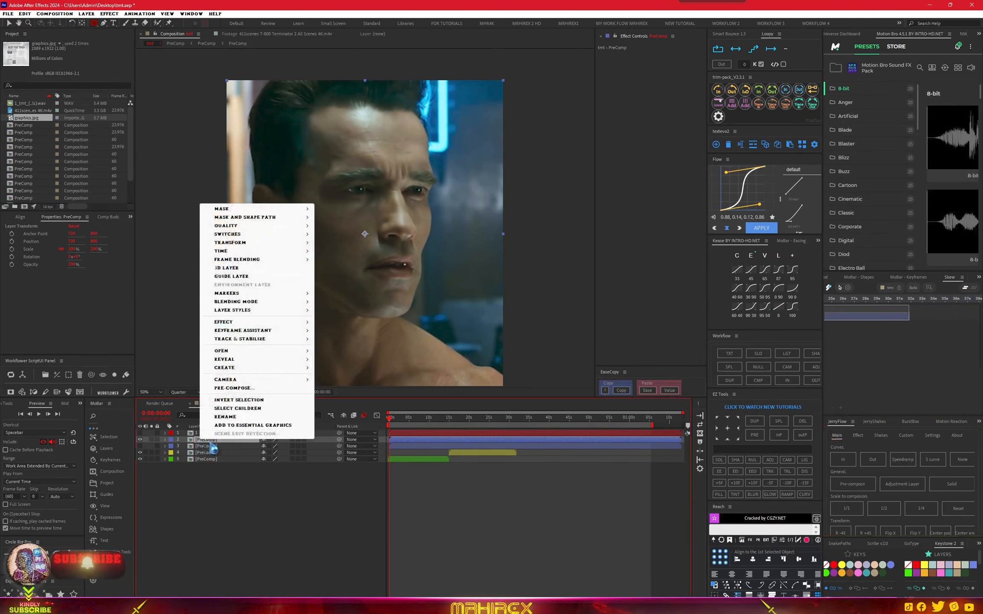
{"action": "left_click", "coordinate": [245, 427]}
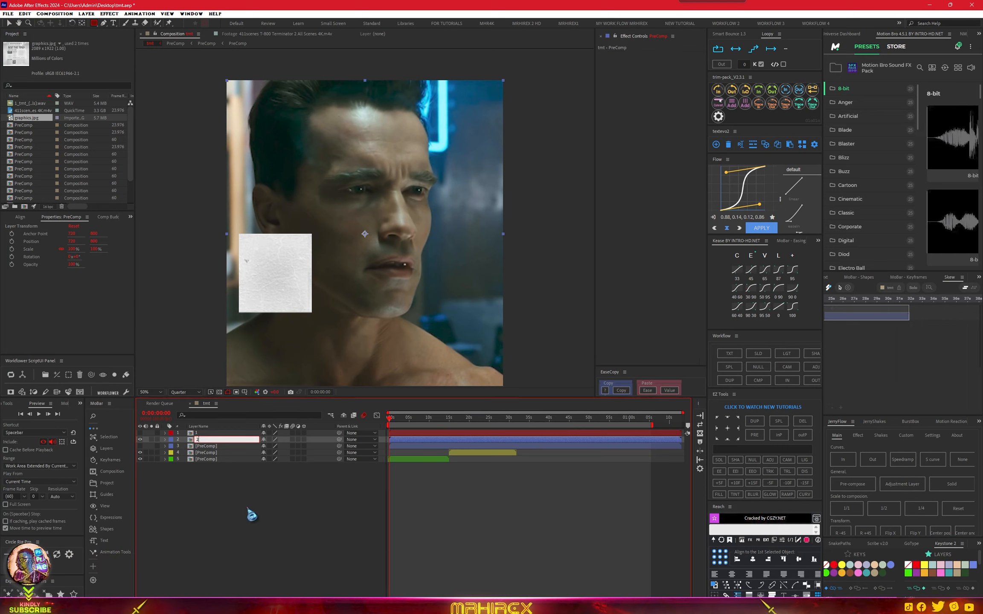
{"action": "left_click", "coordinate": [248, 510]}
- Make layer 1 visible again alongside layer 2
{"action": "left_click", "coordinate": [211, 433]}
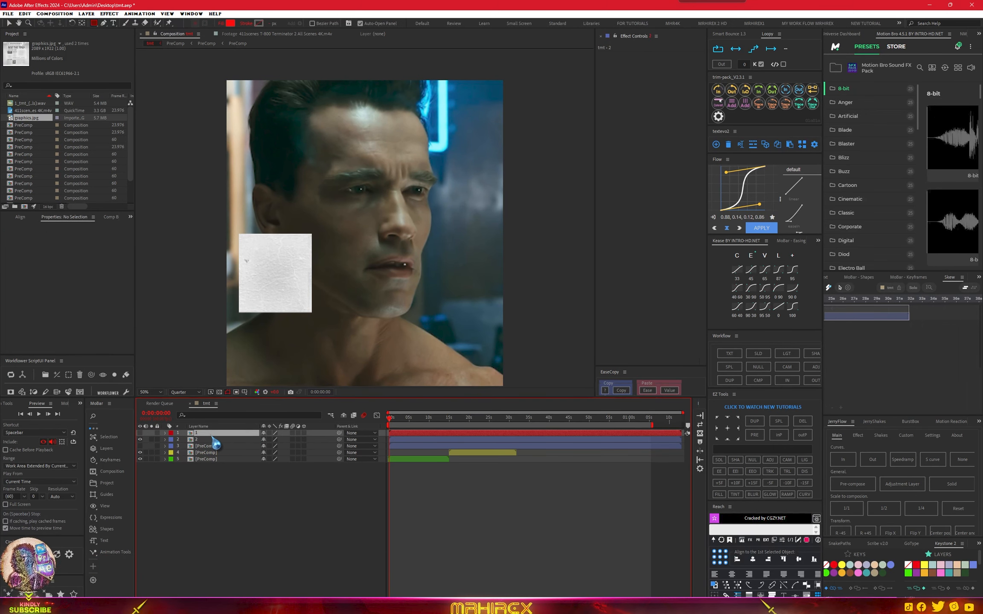
{"action": "left_click", "coordinate": [141, 432]}
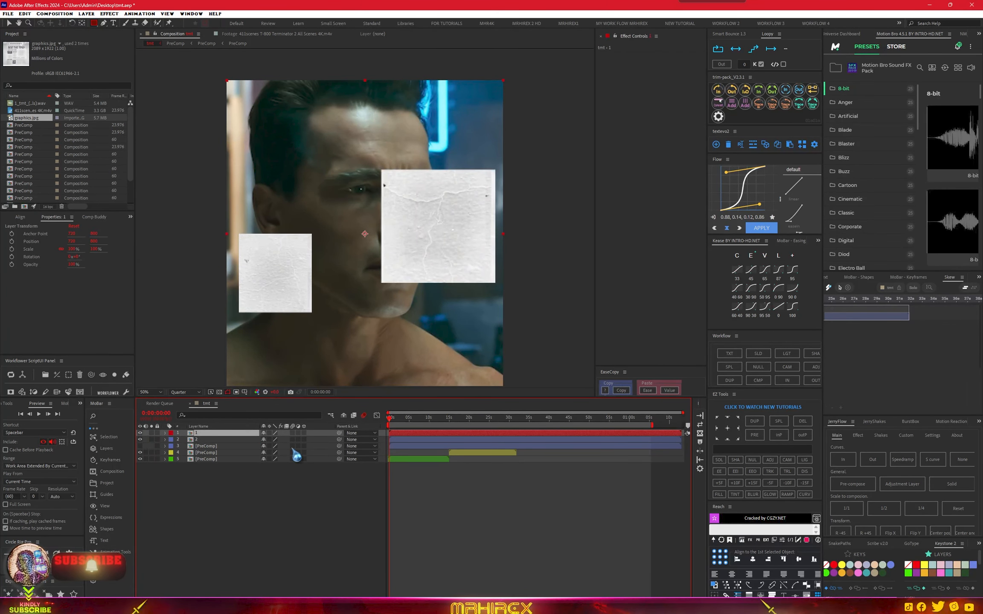
- Move the first movie clip from the main composition into precomp 1, above the masked newspaper layer
{"action": "left_click", "coordinate": [415, 460]}
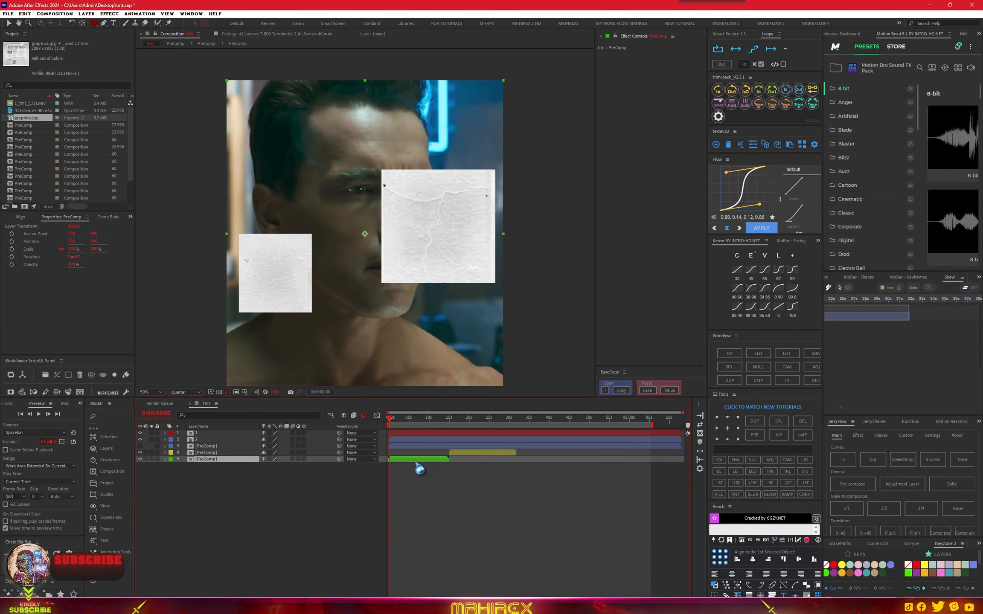
{"action": "double_click", "coordinate": [417, 464]}
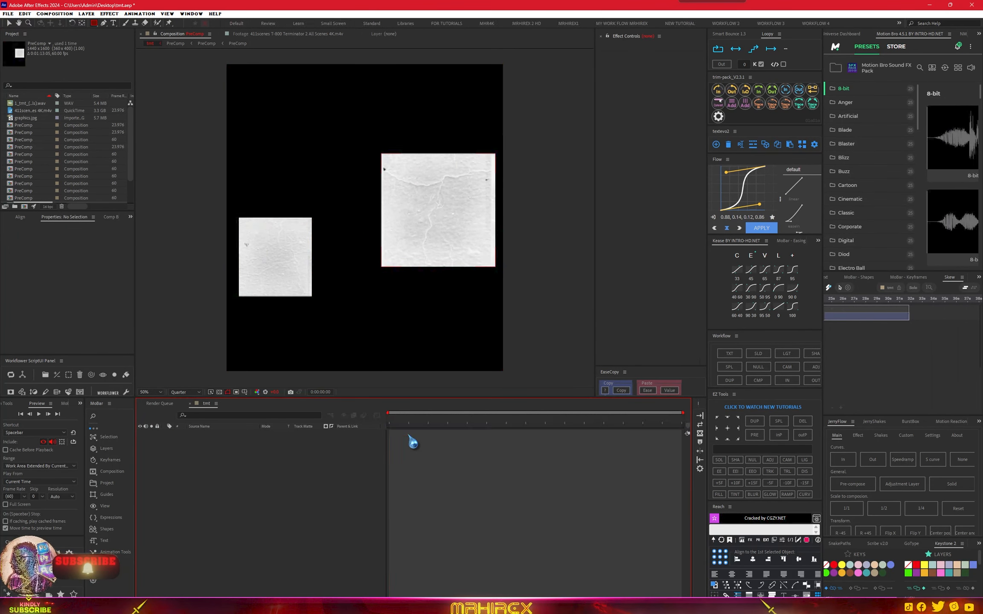
{"action": "left_click_drag", "start_coordinate": [411, 443], "coordinate": [411, 443]}
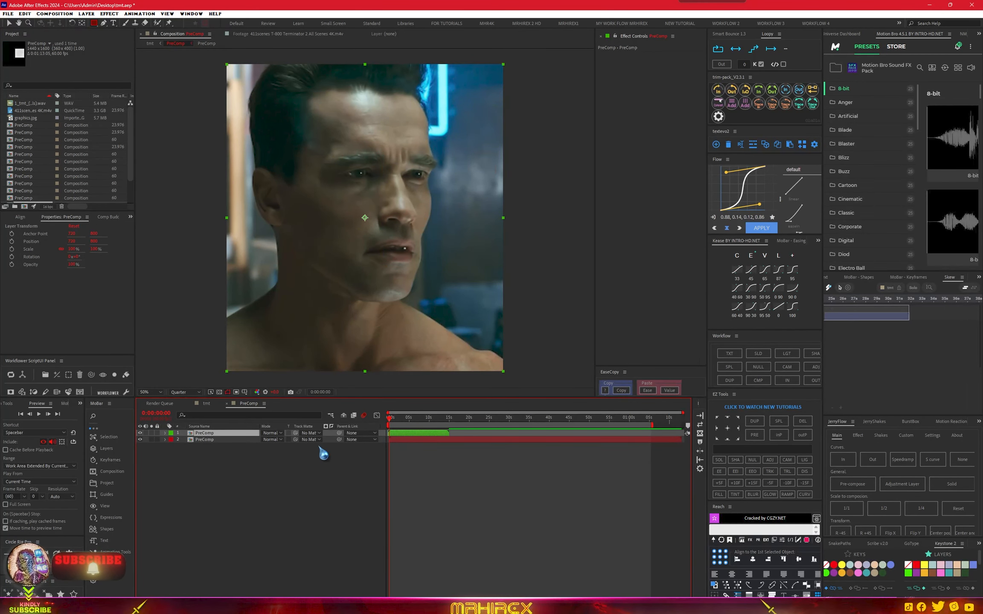
- Scale the first movie clip to about 40%, position it over the large photo area, and track-matte it to the masked newspaper layer
{"action": "key", "text": "s"}
{"action": "mouse_move", "coordinate": [273, 440]}
{"action": "left_mouse_down"}
{"action": "mouse_move", "coordinate": [233, 440]}
{"action": "mouse_move", "coordinate": [255, 439]}
{"action": "left_mouse_up"}
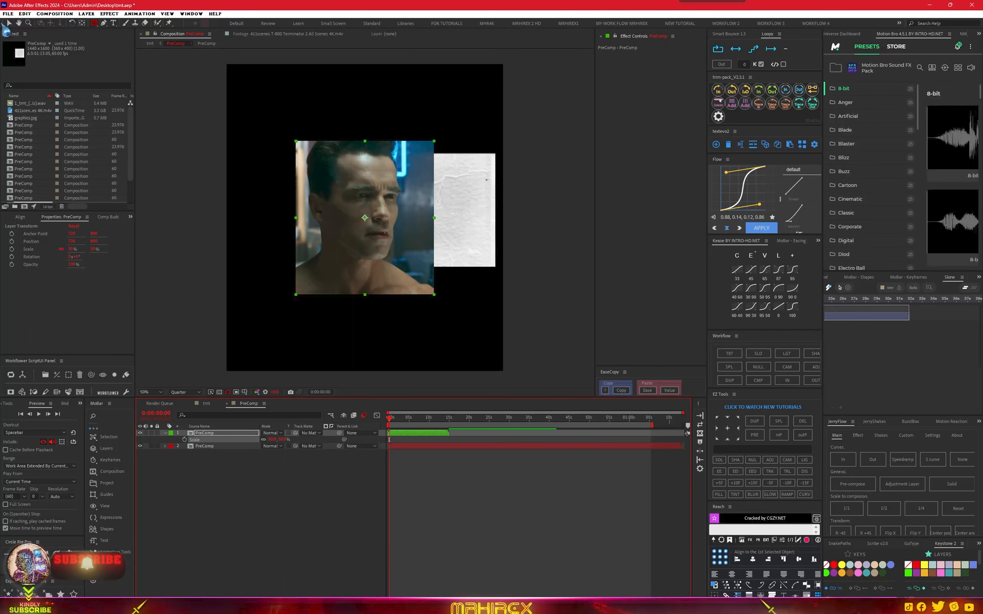
{"action": "key", "text": "v"}
{"action": "left_click_drag", "start_coordinate": [369, 261], "coordinate": [439, 252]}
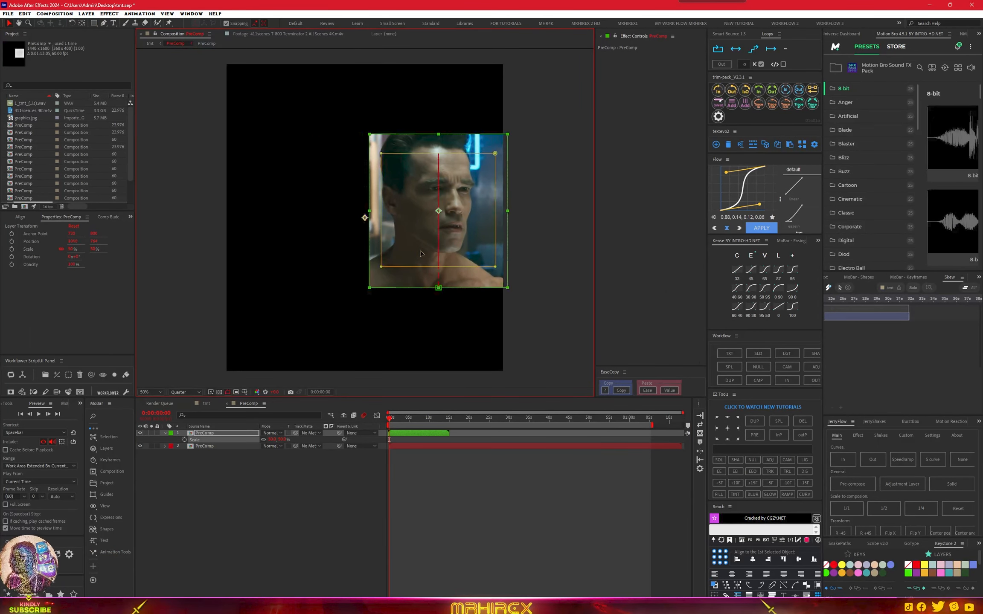
{"action": "left_click_drag", "start_coordinate": [295, 433], "coordinate": [263, 438]}
- Return to the main composition and make the full newspaper layer visible
{"action": "left_click", "coordinate": [207, 404]}
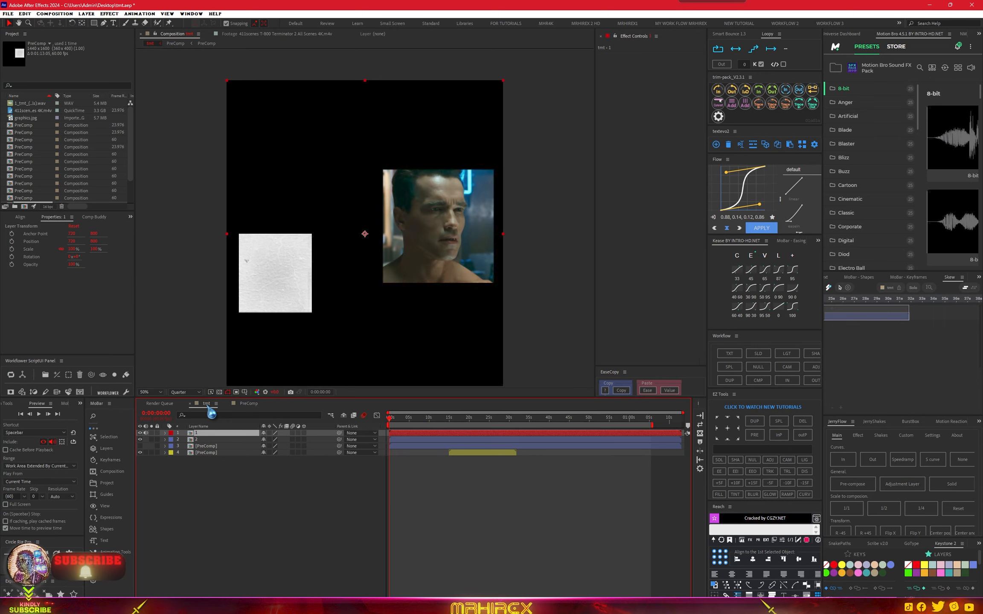
{"action": "left_click", "coordinate": [140, 447]}
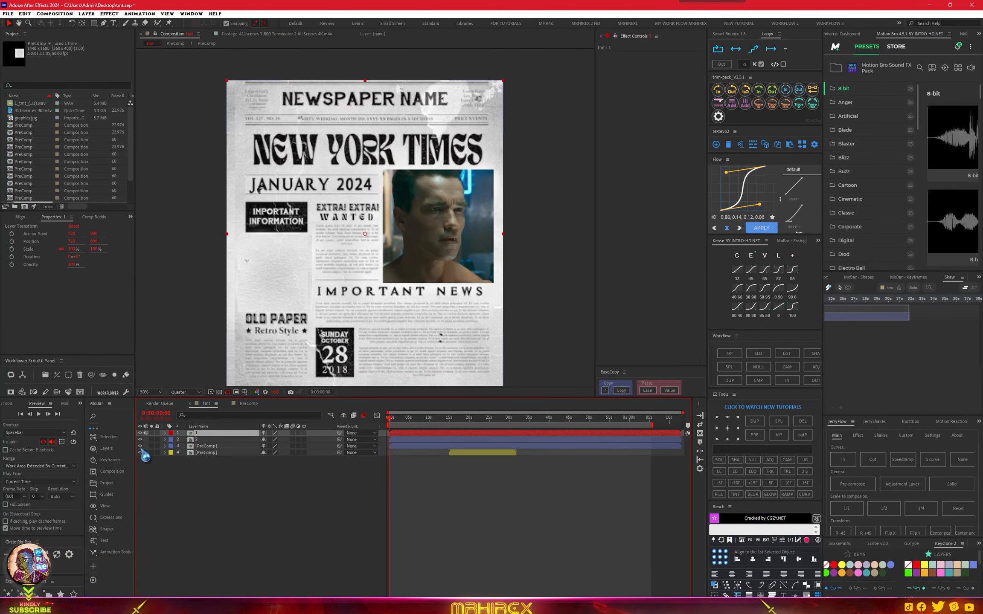
- Move the second movie clip from the main composition into precomp 2 and align its start with the beginning of the timeline
{"action": "left_click", "coordinate": [468, 453]}
{"action": "key", "text": "Delete"}
{"action": "double_click", "coordinate": [206, 445]}
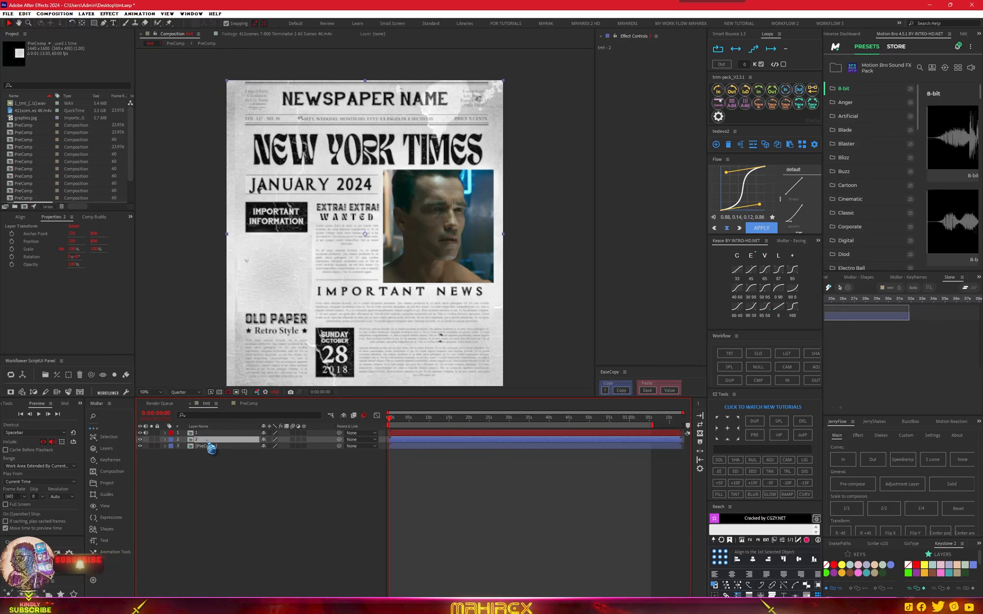
{"action": "left_click", "coordinate": [411, 435]}
{"action": "left_click_drag", "start_coordinate": [460, 433], "coordinate": [401, 433]}
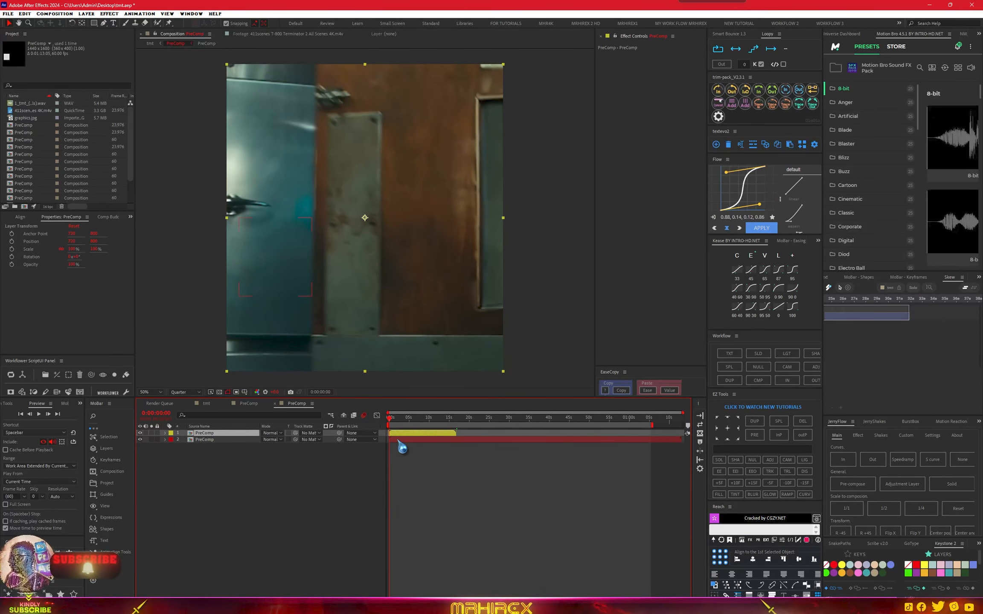
- Scale the second movie clip to about 23%, fit it over the small blank area, track-matte it to the newspaper mask, and return to the main composition
{"action": "key", "text": "s"}
{"action": "left_click_drag", "start_coordinate": [275, 440], "coordinate": [242, 431]}
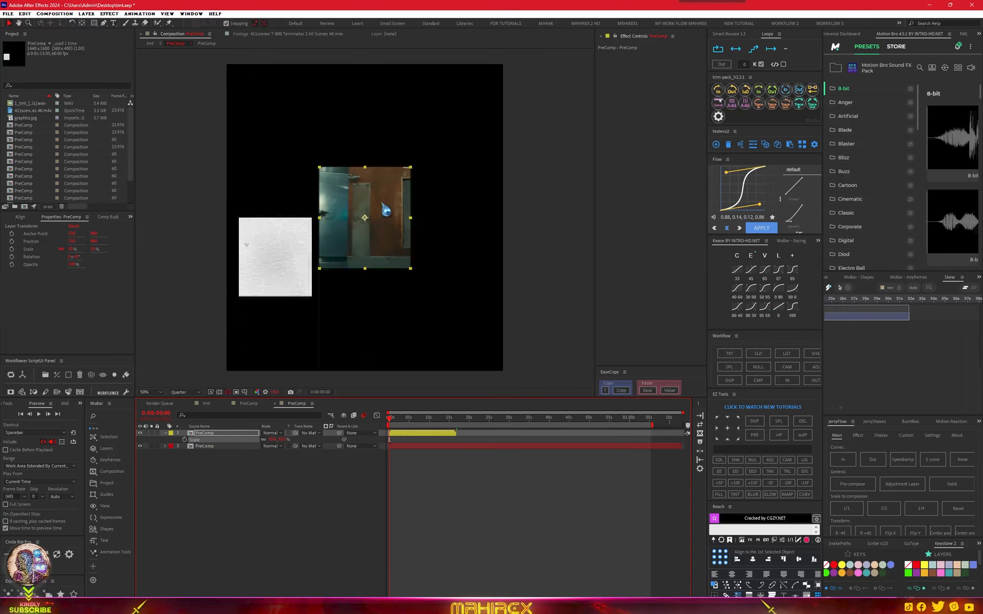
{"action": "left_click_drag", "start_coordinate": [384, 204], "coordinate": [294, 243]}
{"action": "left_click_drag", "start_coordinate": [292, 444], "coordinate": [224, 447]}
{"action": "left_click_drag", "start_coordinate": [284, 444], "coordinate": [283, 446]}
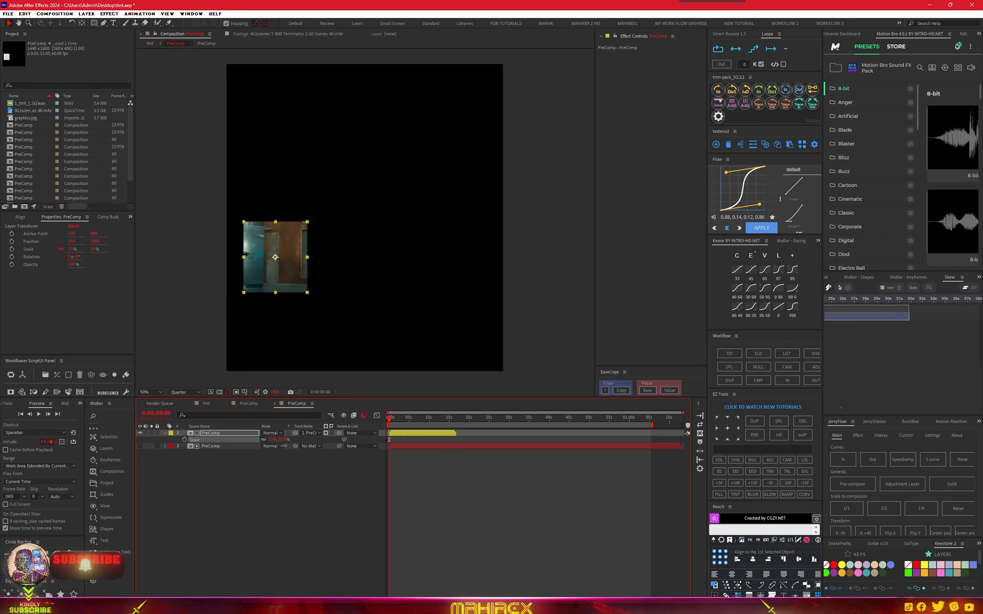
{"action": "left_click", "coordinate": [274, 403]}
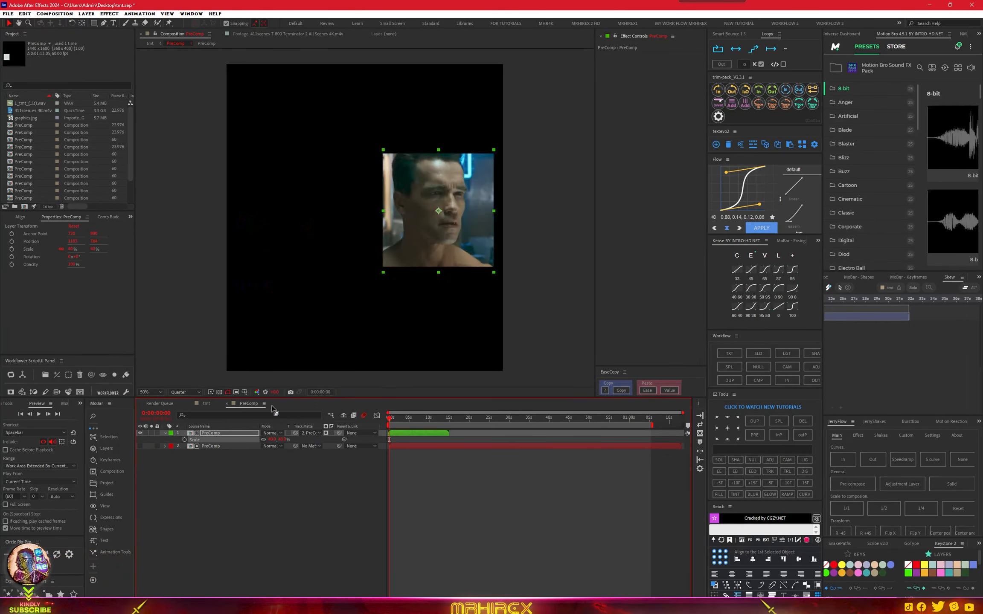
{"action": "left_click", "coordinate": [226, 403]}
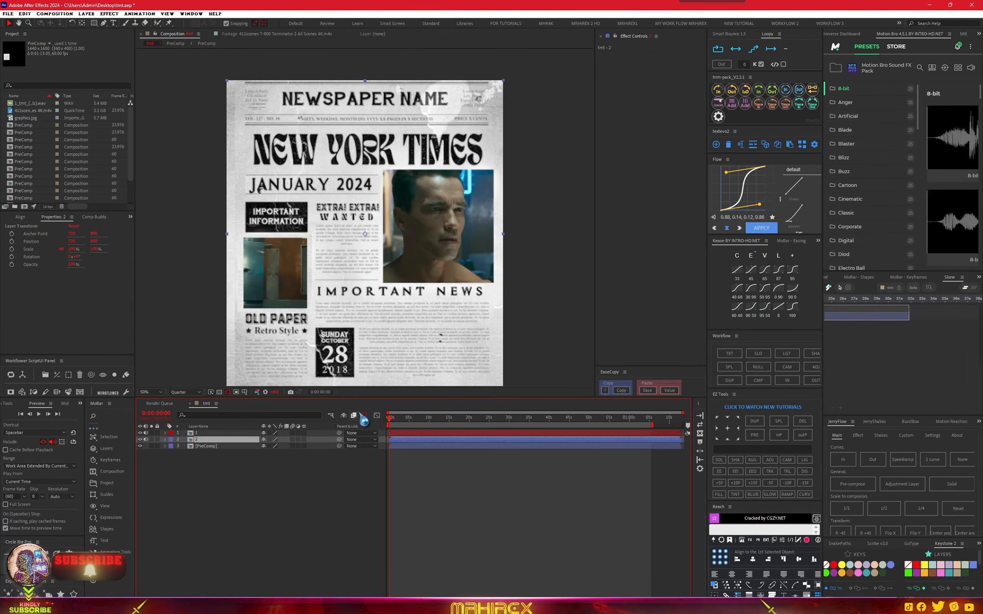
- Shift layer 2 along the main timeline so it starts after the first movie clip's segment ends
{"action": "mouse_move", "coordinate": [392, 419]}
{"action": "left_mouse_down"}
{"action": "mouse_move", "coordinate": [401, 421]}
{"action": "mouse_move", "coordinate": [382, 423]}
{"action": "left_mouse_up"}
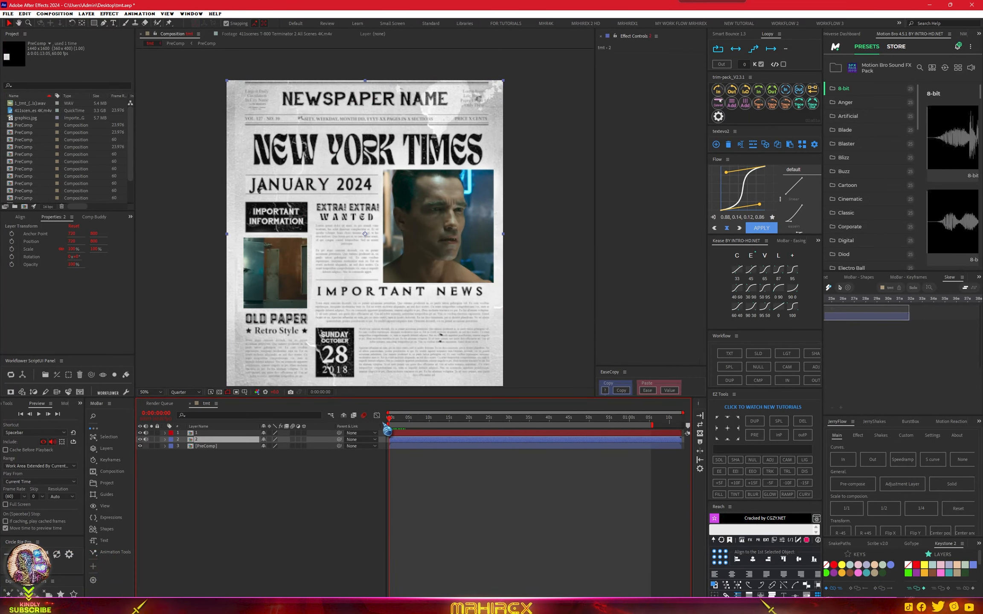
{"action": "left_click", "coordinate": [409, 433]}
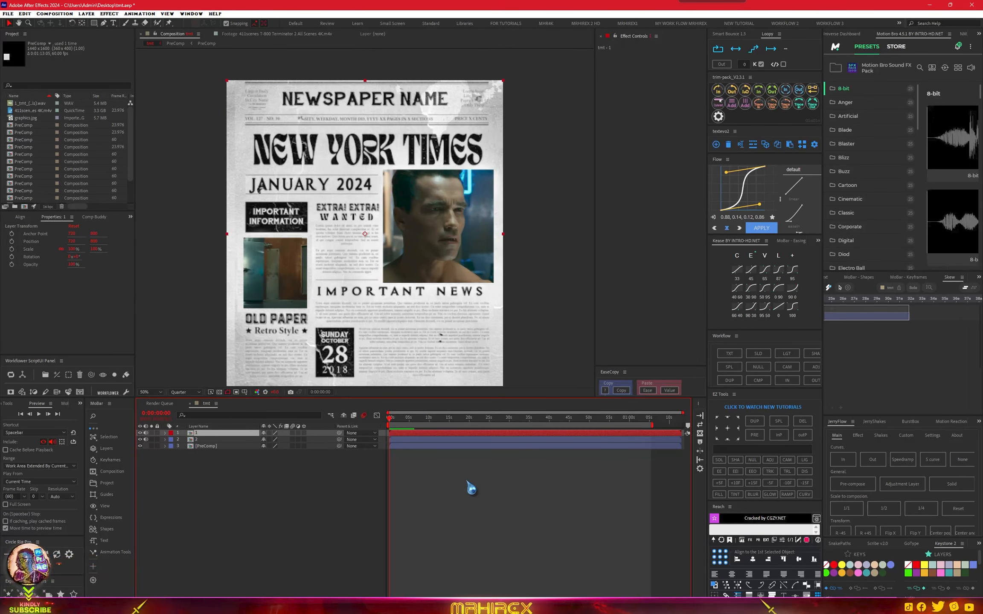
{"action": "left_click", "coordinate": [213, 439]}
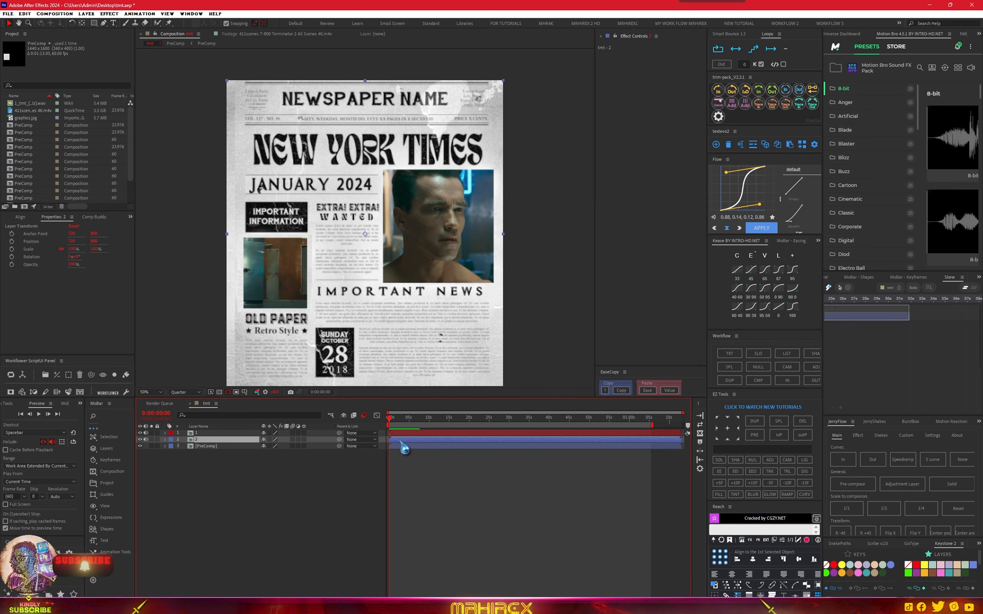
{"action": "left_click_drag", "start_coordinate": [401, 443], "coordinate": [462, 444]}
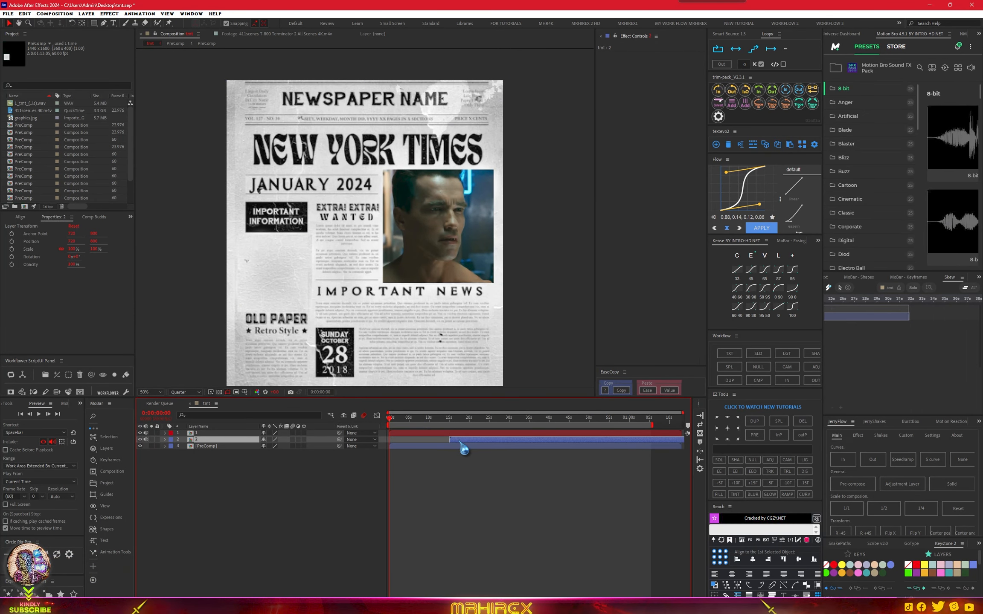
- Add a two-node camera with the 35mm preset and depth of field enabled to the main composition
{"action": "left_click", "coordinate": [244, 433]}
{"action": "right_click", "coordinate": [356, 457]}
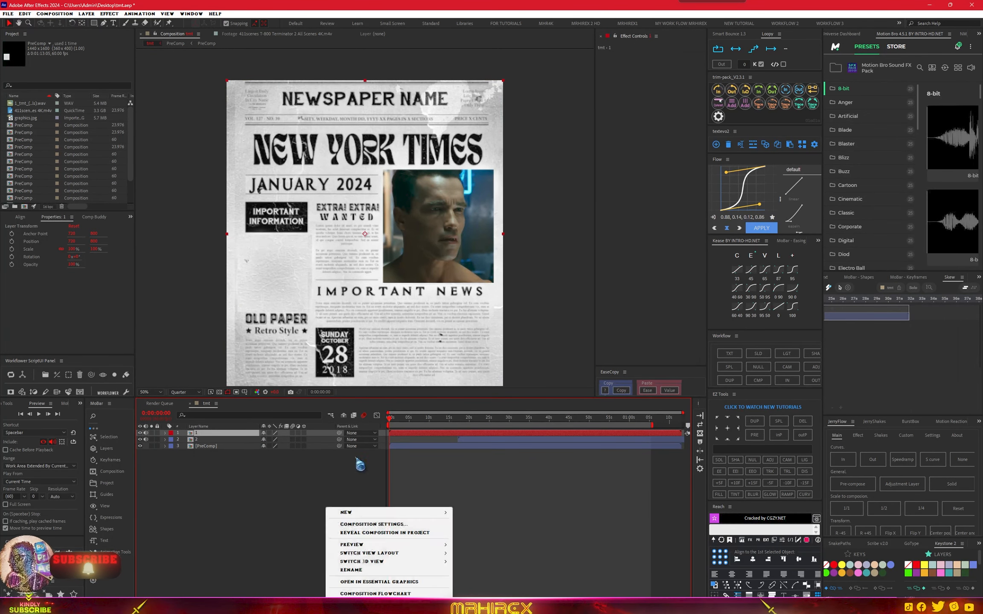
{"action": "mouse_move", "coordinate": [384, 512]}
{"action": "left_click", "coordinate": [473, 545]}
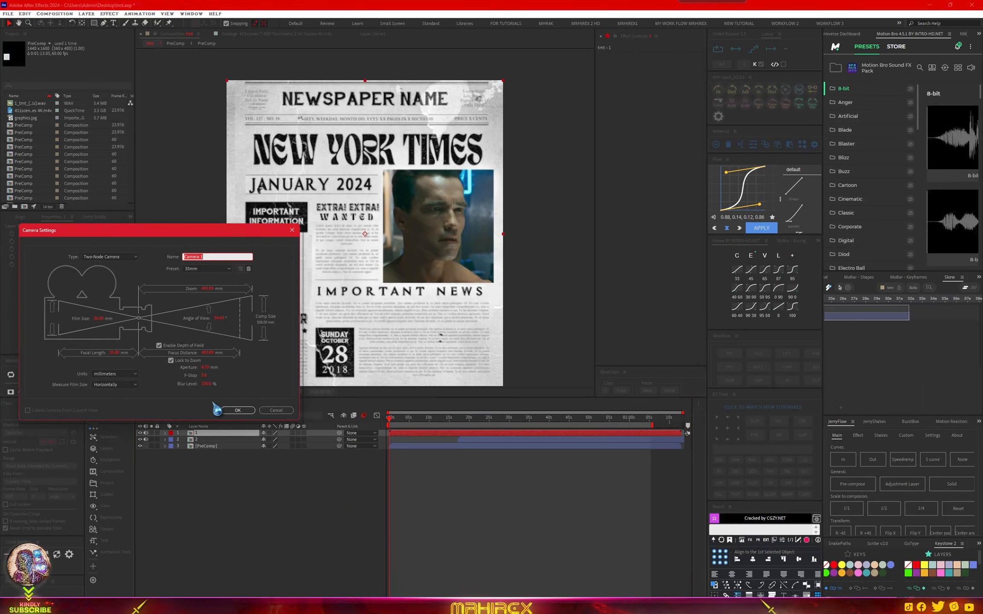
{"action": "key", "text": "Tab"}
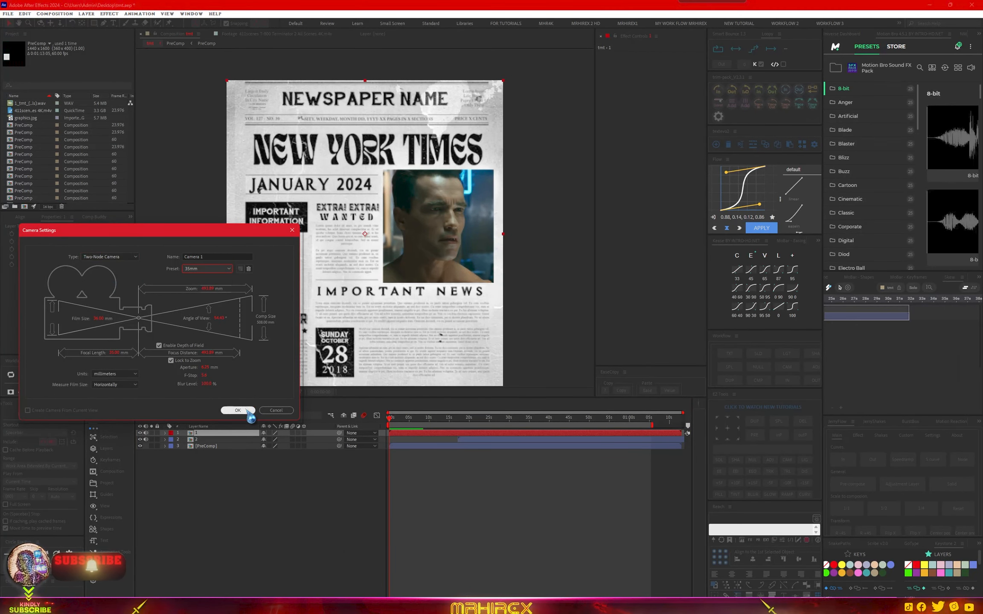
{"action": "left_click", "coordinate": [247, 411]}
- Add a null object above the camera and give it a green label
{"action": "right_click", "coordinate": [303, 486]}
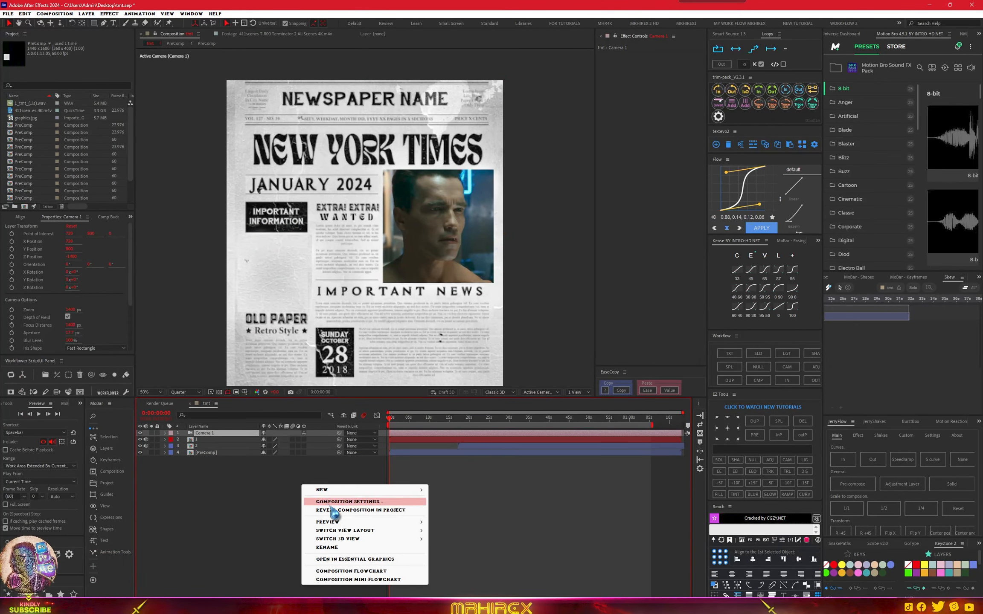
{"action": "mouse_move", "coordinate": [410, 490]}
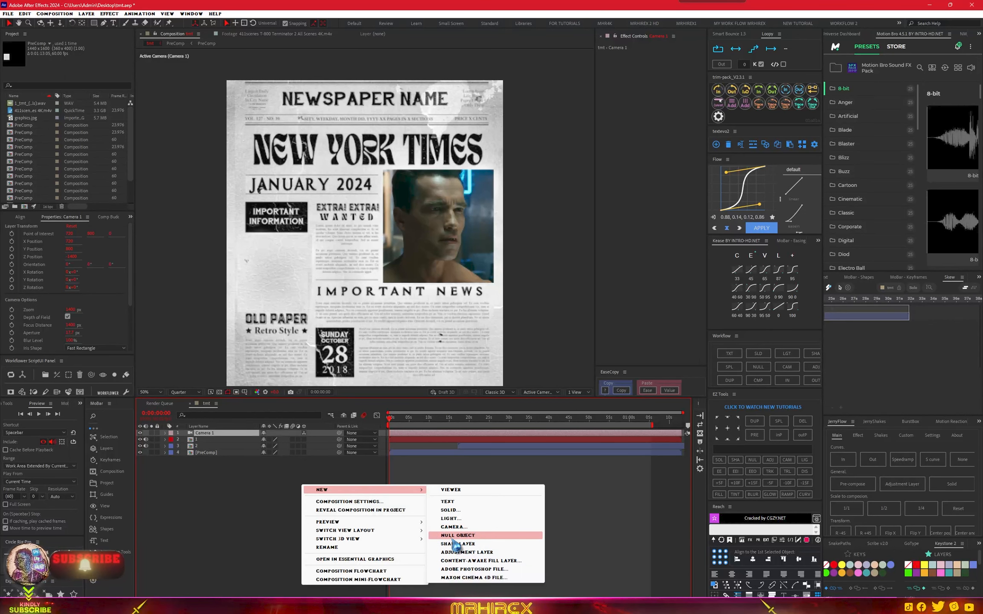
{"action": "left_click", "coordinate": [452, 536]}
{"action": "left_click", "coordinate": [909, 573]}
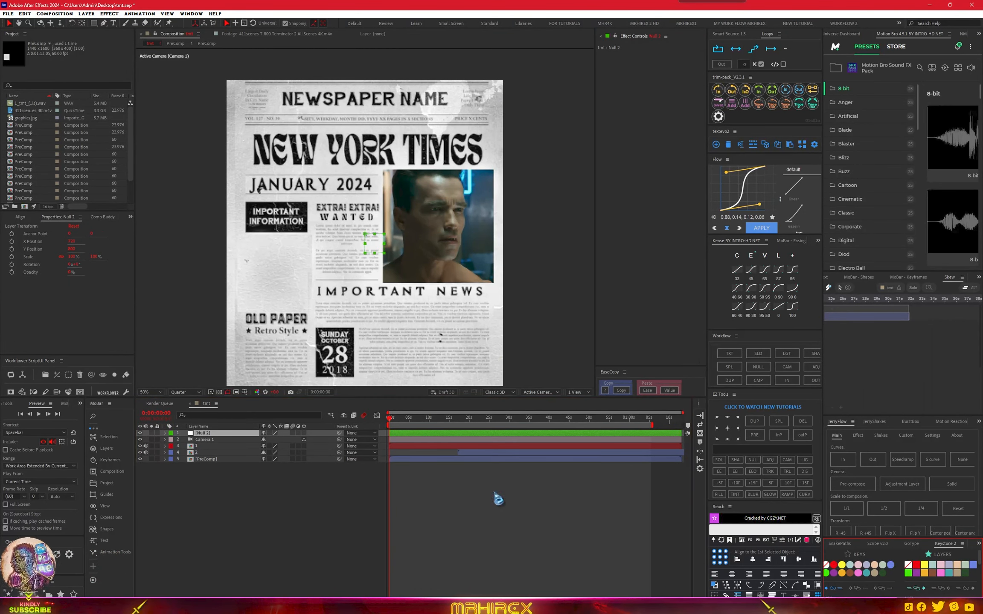
- Make the null, layers 1 and 2, and the newspaper layer 3D, and parent the camera to the null
{"action": "left_click", "coordinate": [215, 460], "text": "shift"}
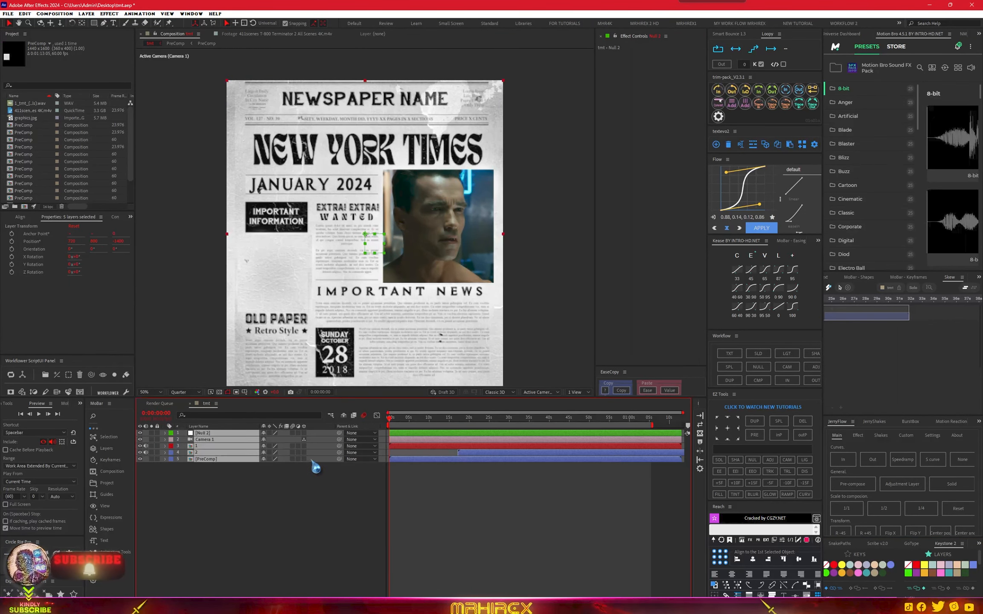
{"action": "key", "text": "F2"}
{"action": "left_click", "coordinate": [305, 453]}
{"action": "left_click", "coordinate": [305, 446]}
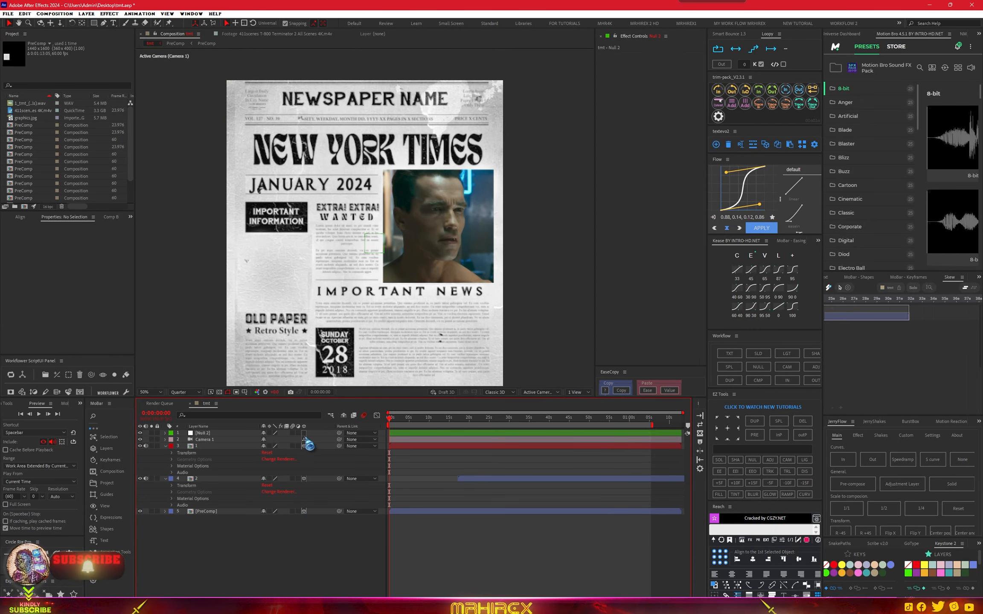
{"action": "left_click", "coordinate": [225, 433]}
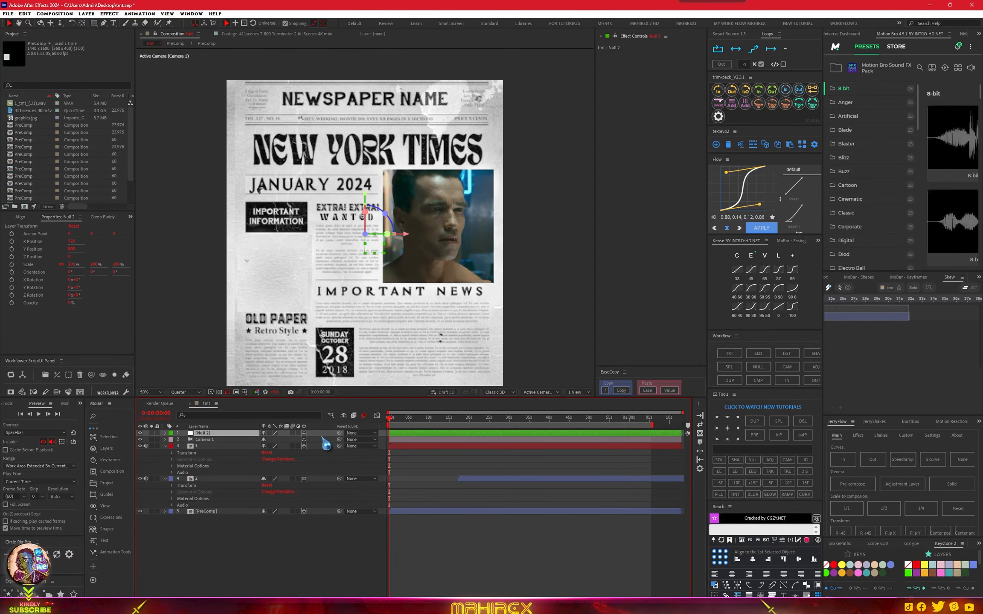
{"action": "left_click_drag", "start_coordinate": [332, 443], "coordinate": [217, 434]}
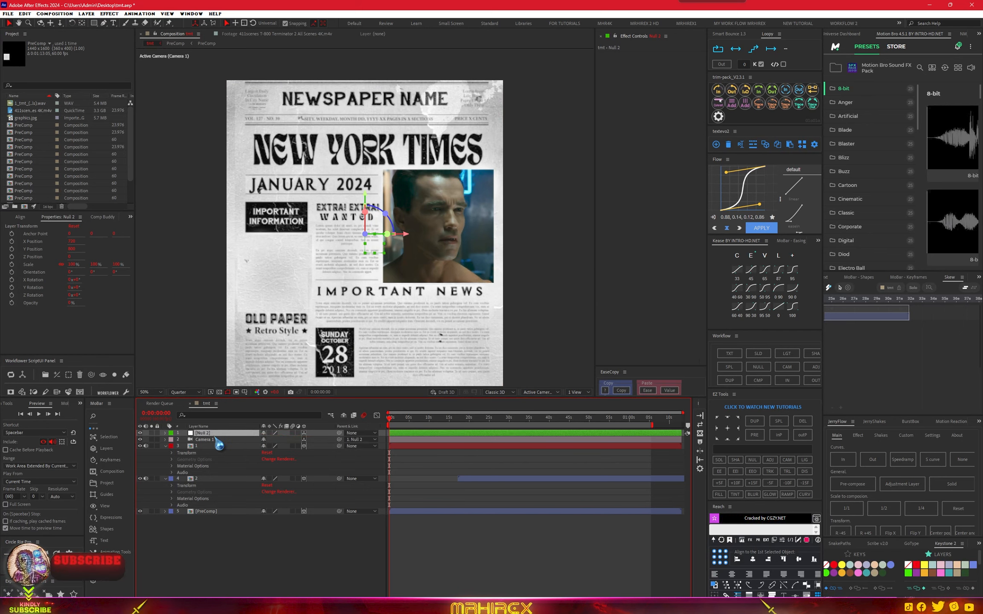
- Adjust the null's anchor point so the camera moves in until the large photo fills the frame
{"action": "left_click", "coordinate": [166, 433]}
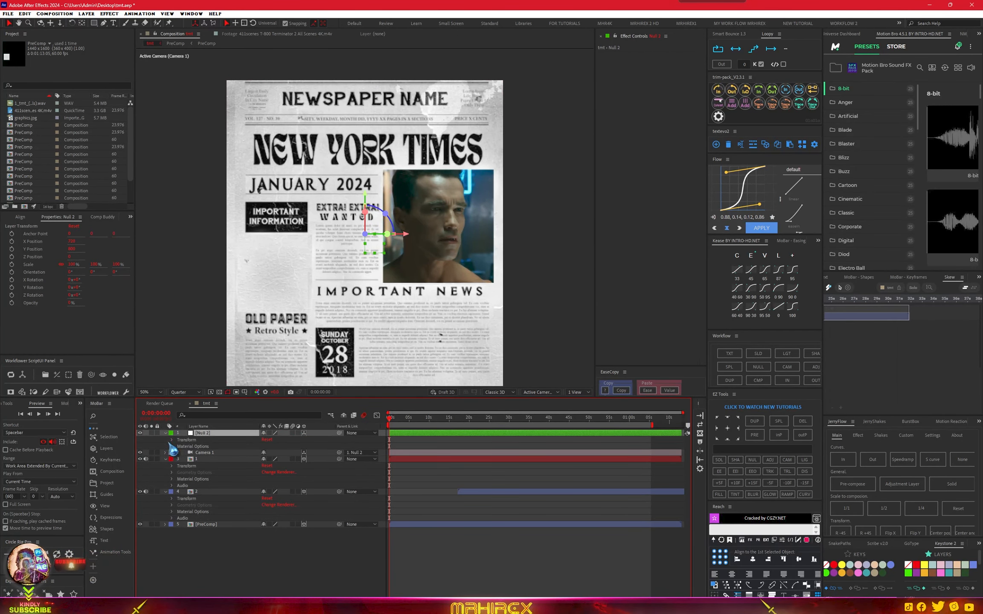
{"action": "left_click", "coordinate": [172, 440]}
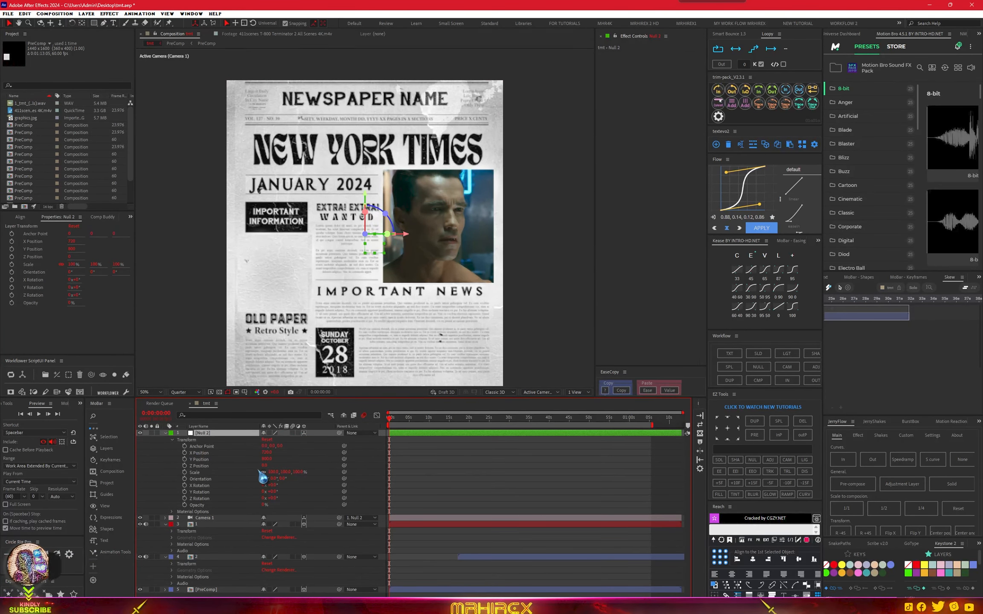
{"action": "left_click_drag", "start_coordinate": [278, 446], "coordinate": [84, 461]}
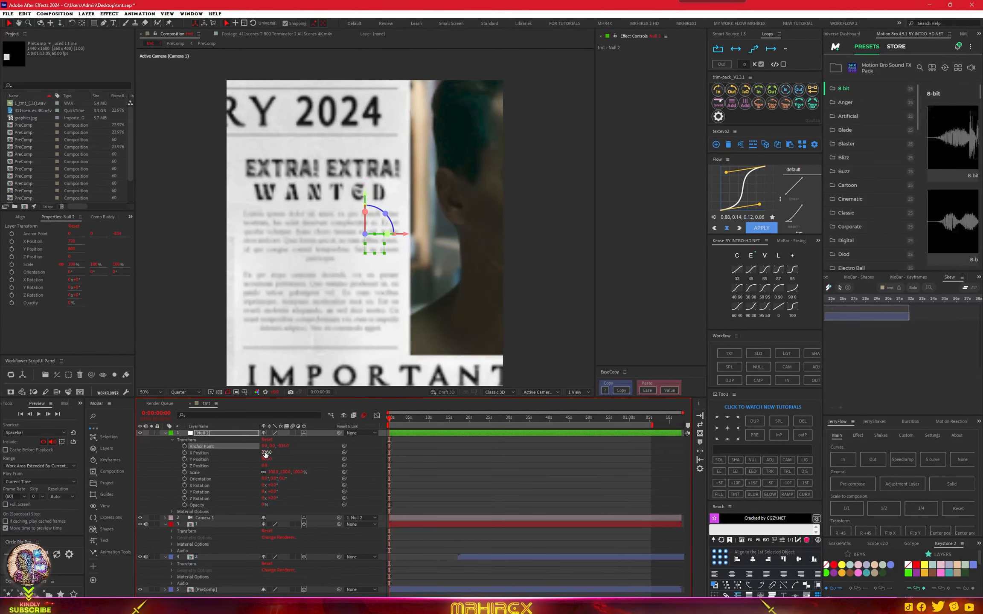
{"action": "left_click_drag", "start_coordinate": [264, 448], "coordinate": [107, 449]}
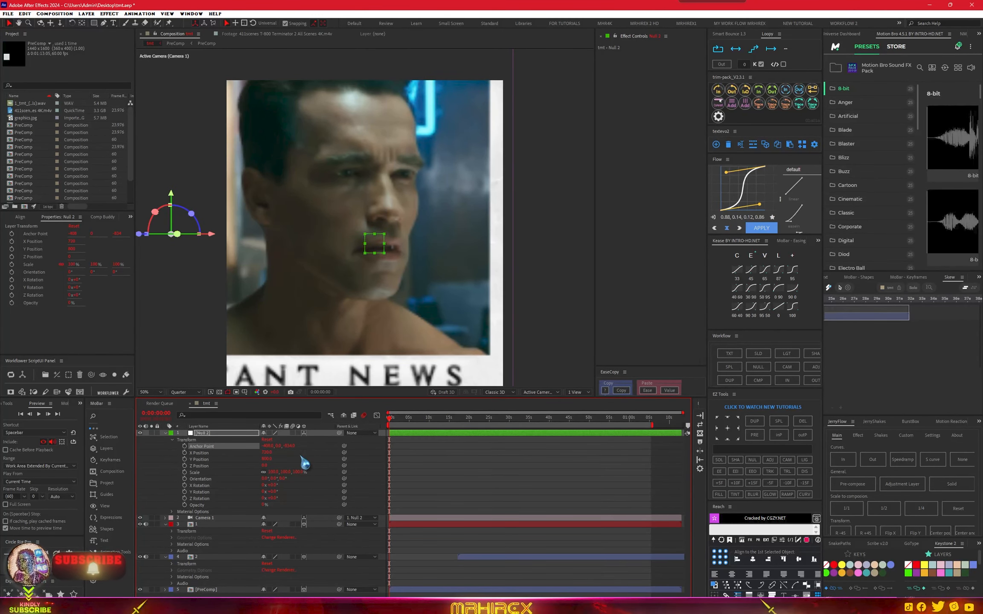
{"action": "mouse_move", "coordinate": [272, 450]}
{"action": "left_mouse_down"}
{"action": "mouse_move", "coordinate": [291, 449]}
{"action": "mouse_move", "coordinate": [281, 458]}
{"action": "left_mouse_up"}
{"action": "scroll", "coordinate": [433, 319], "scroll_direction": "down", "scroll_amount": 2}
{"action": "scroll", "coordinate": [432, 319], "scroll_direction": "up", "scroll_amount": 2}
{"action": "key", "text": "comma"}
{"action": "key", "text": "comma"}
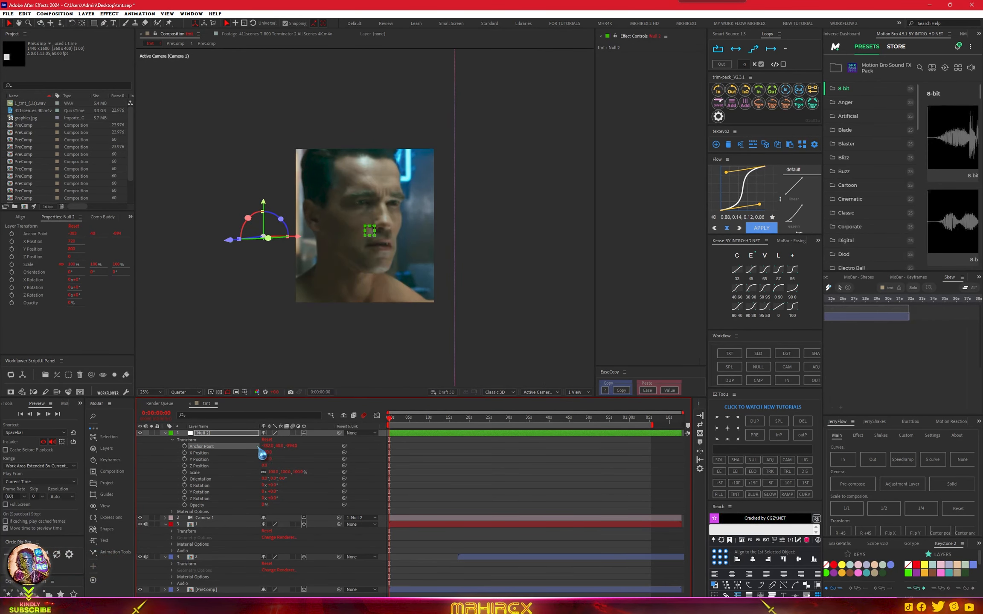
- Keyframe all of the camera null's transform properties at the start, reset them at 0:00:04:46, and preview the pull-back
{"action": "left_click_drag", "start_coordinate": [184, 446], "coordinate": [184, 505]}
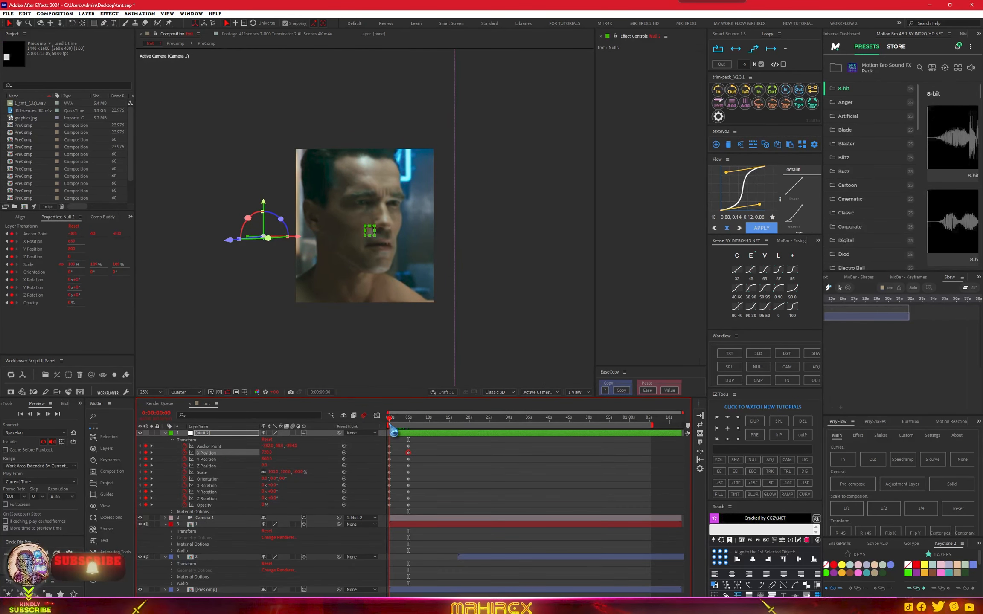
{"action": "mouse_move", "coordinate": [394, 431]}
{"action": "left_mouse_down"}
{"action": "mouse_move", "coordinate": [421, 431]}
{"action": "mouse_move", "coordinate": [383, 438]}
{"action": "mouse_move", "coordinate": [419, 432]}
{"action": "mouse_move", "coordinate": [390, 444]}
{"action": "mouse_move", "coordinate": [419, 443]}
{"action": "mouse_move", "coordinate": [407, 439]}
{"action": "left_mouse_up"}
{"action": "key", "text": "k"}
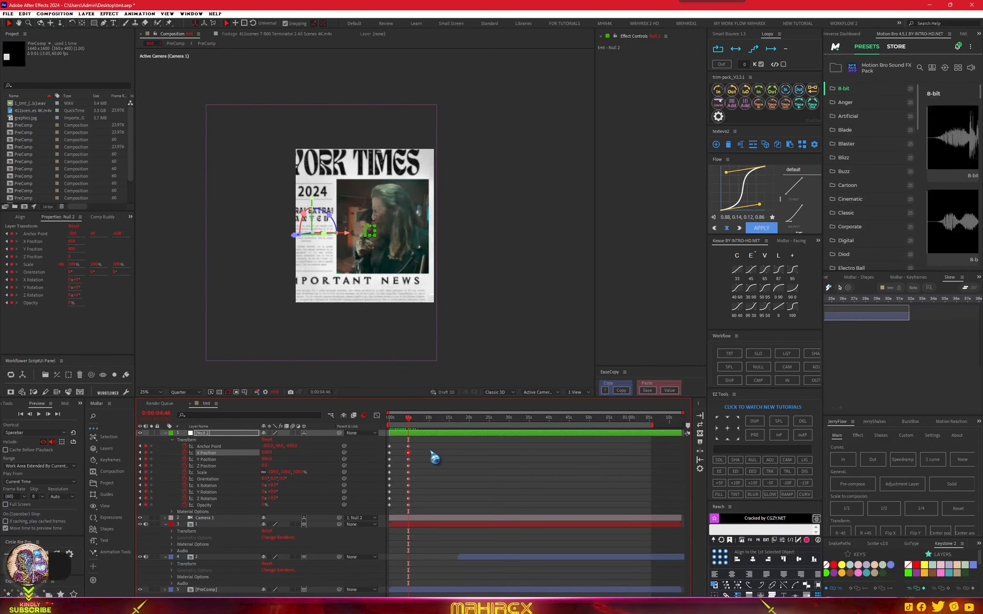
{"action": "left_click_drag", "start_coordinate": [423, 446], "coordinate": [405, 525]}
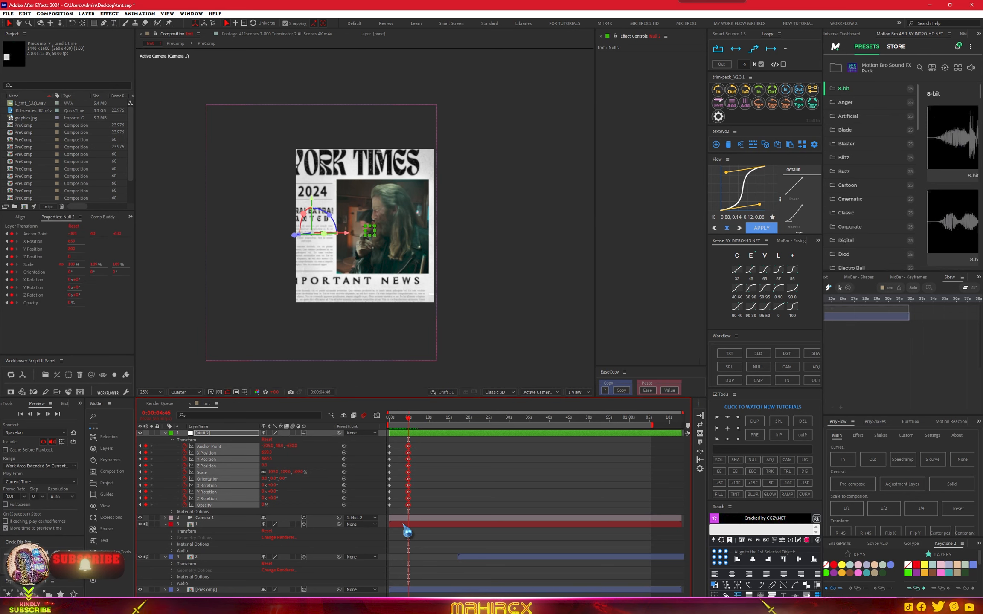
{"action": "left_click", "coordinate": [267, 441]}
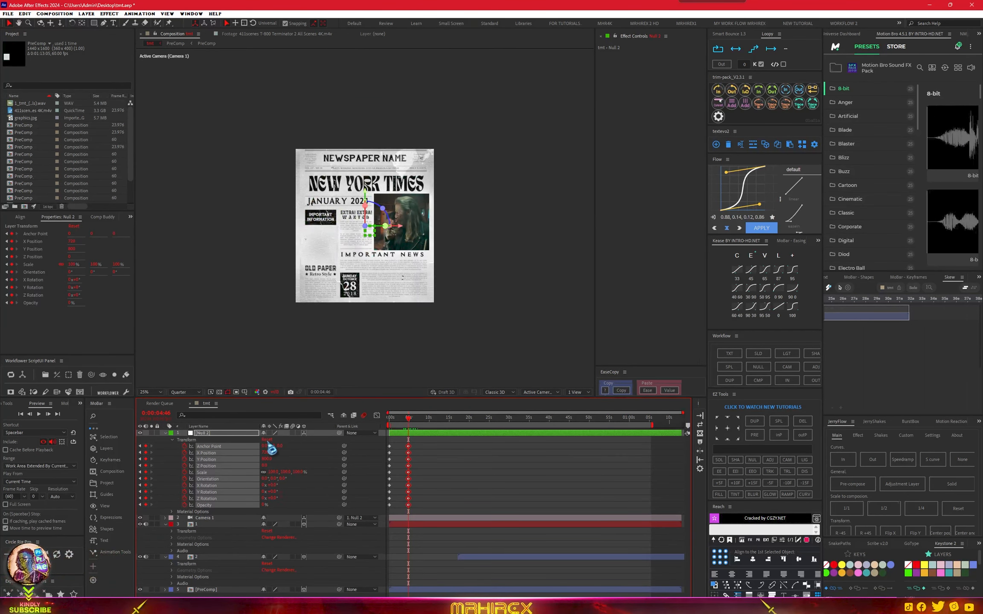
{"action": "left_click_drag", "start_coordinate": [418, 424], "coordinate": [370, 429]}
{"action": "key", "text": "space"}
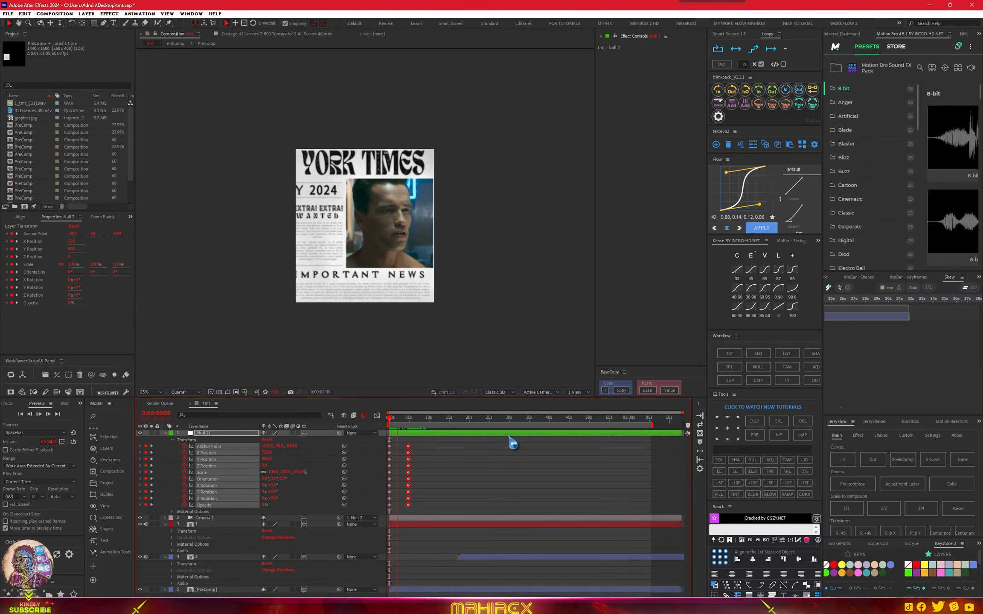
{"action": "key", "text": "space"}
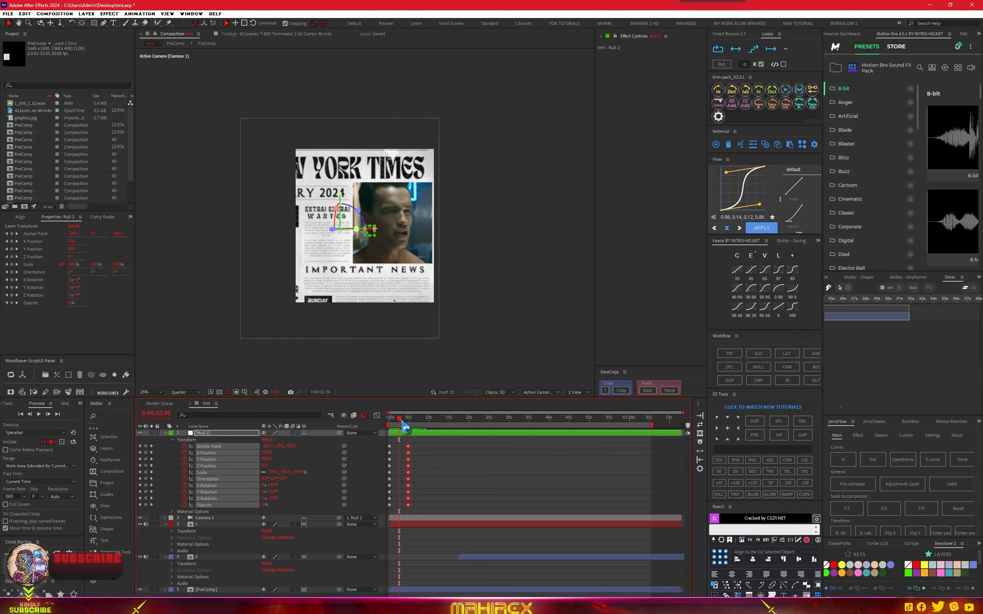
- Add another null midway through the camera move, make it 3D, and parent the existing camera null to it
{"action": "left_click", "coordinate": [410, 440]}
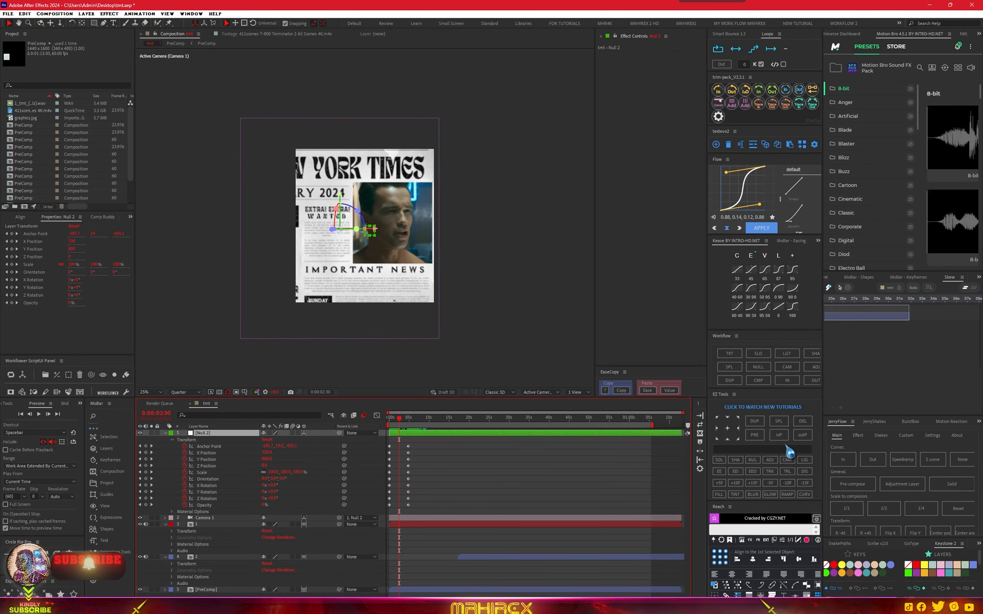
{"action": "left_click", "coordinate": [758, 367]}
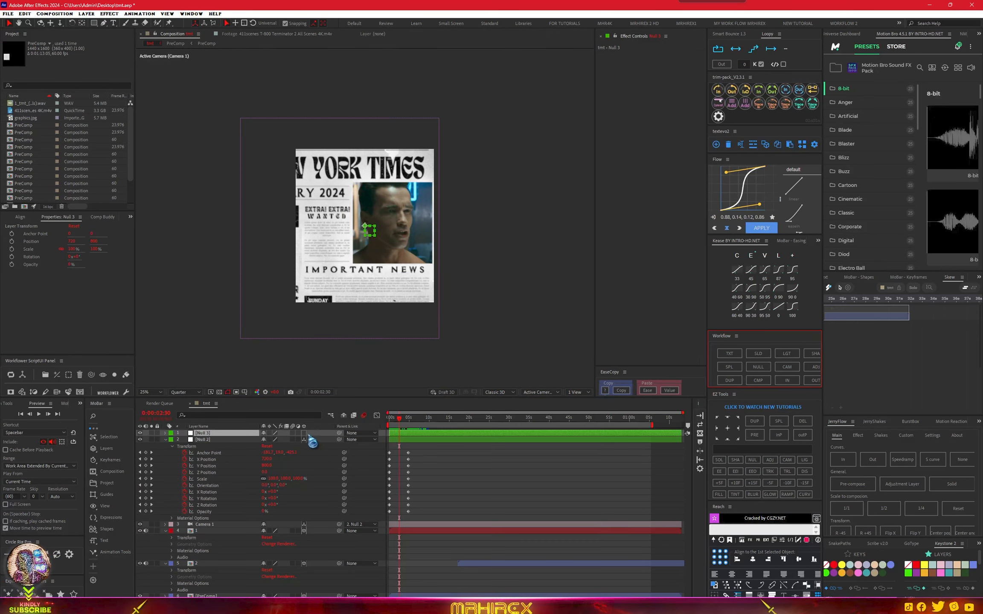
{"action": "left_click", "coordinate": [303, 433]}
{"action": "left_click_drag", "start_coordinate": [339, 439], "coordinate": [254, 434]}
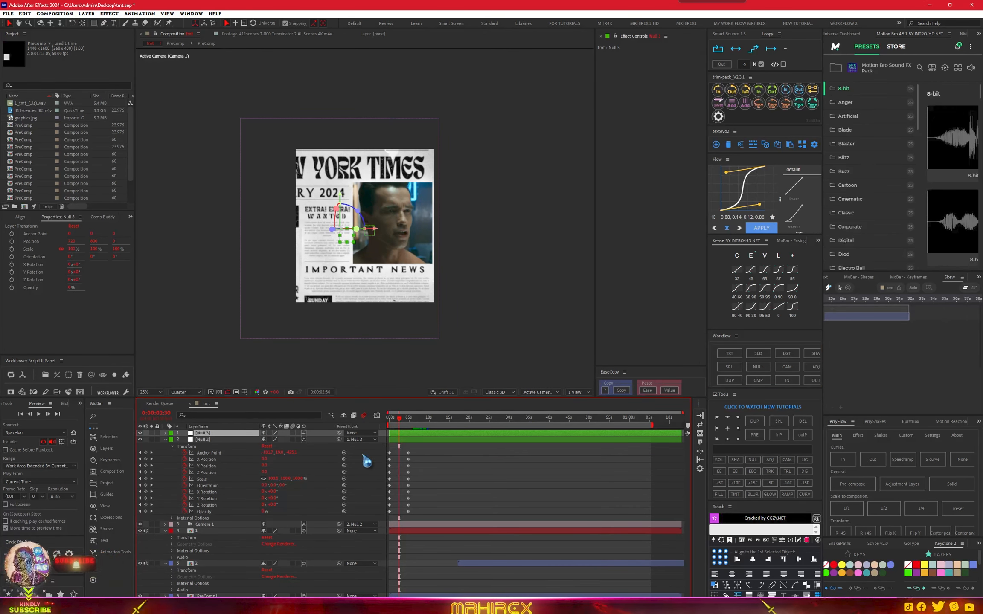
- Keyframe all transform properties of the new parent null midway between the camera null's two keyframes
{"action": "left_click", "coordinate": [165, 433]}
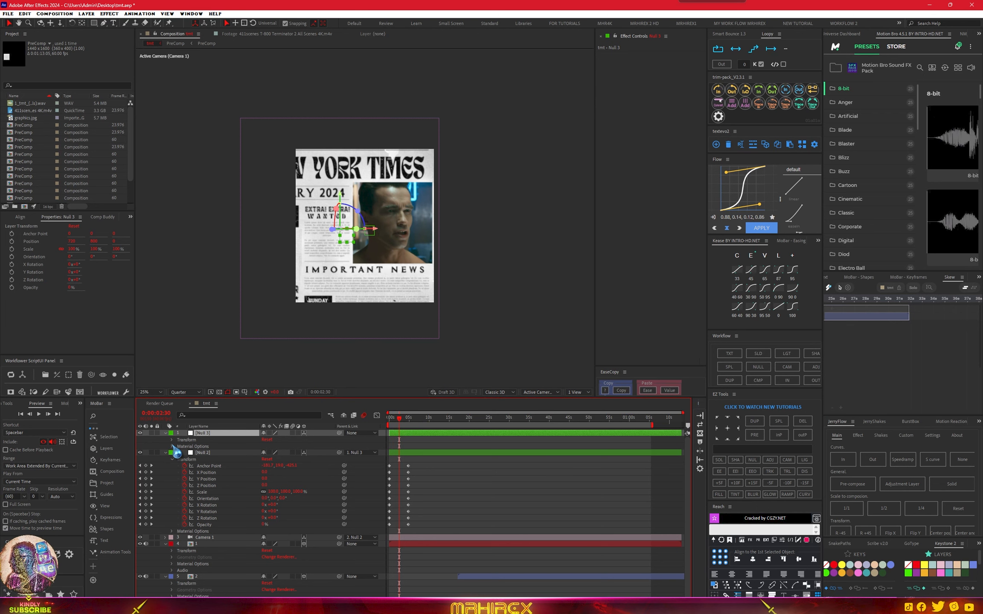
{"action": "left_click", "coordinate": [172, 440]}
{"action": "left_click_drag", "start_coordinate": [185, 447], "coordinate": [183, 501]}
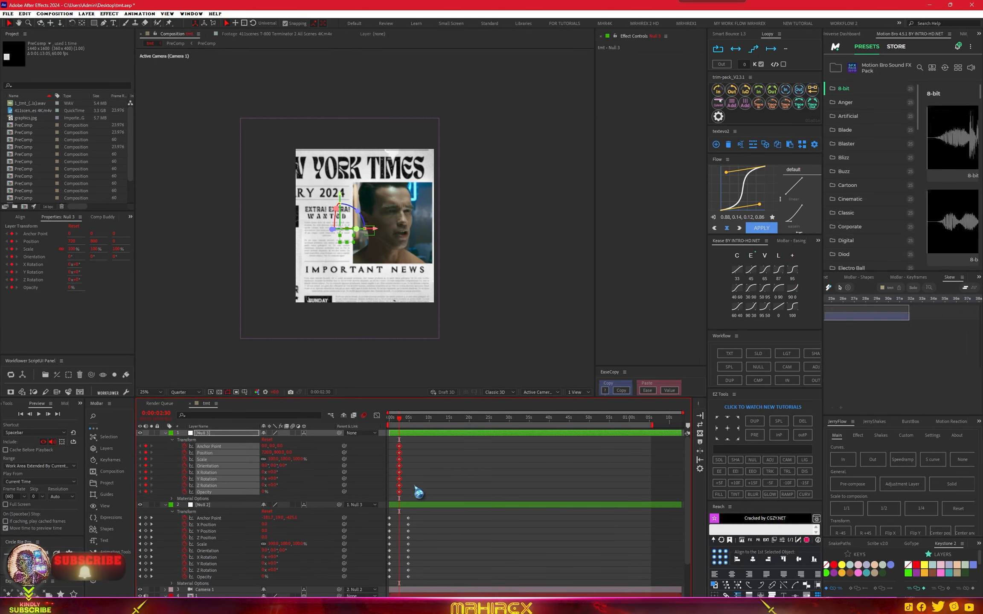
{"action": "scroll", "coordinate": [405, 467], "scroll_direction": "up", "scroll_amount": 1}
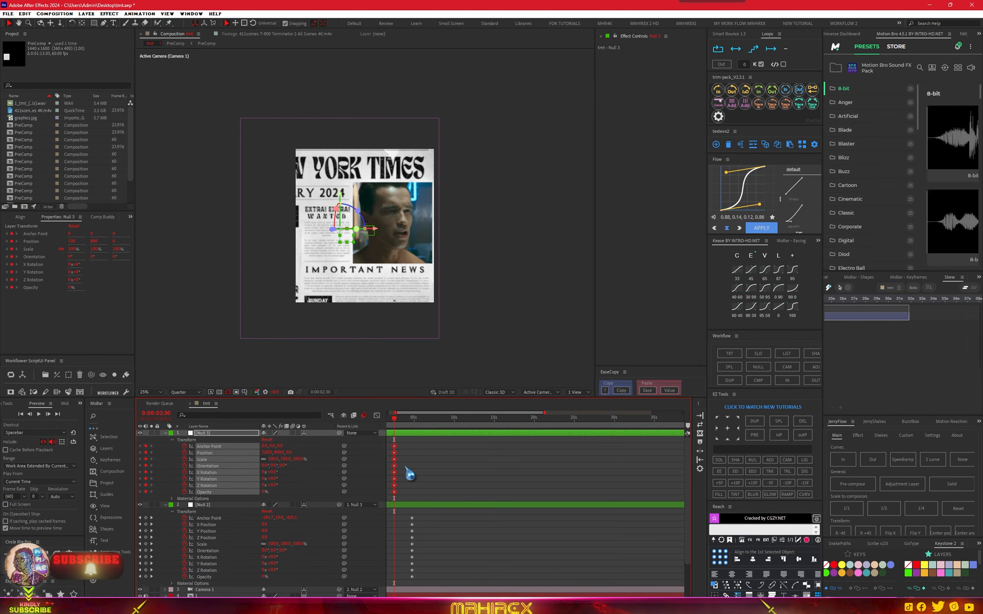
{"action": "left_click_drag", "start_coordinate": [395, 419], "coordinate": [401, 421]}
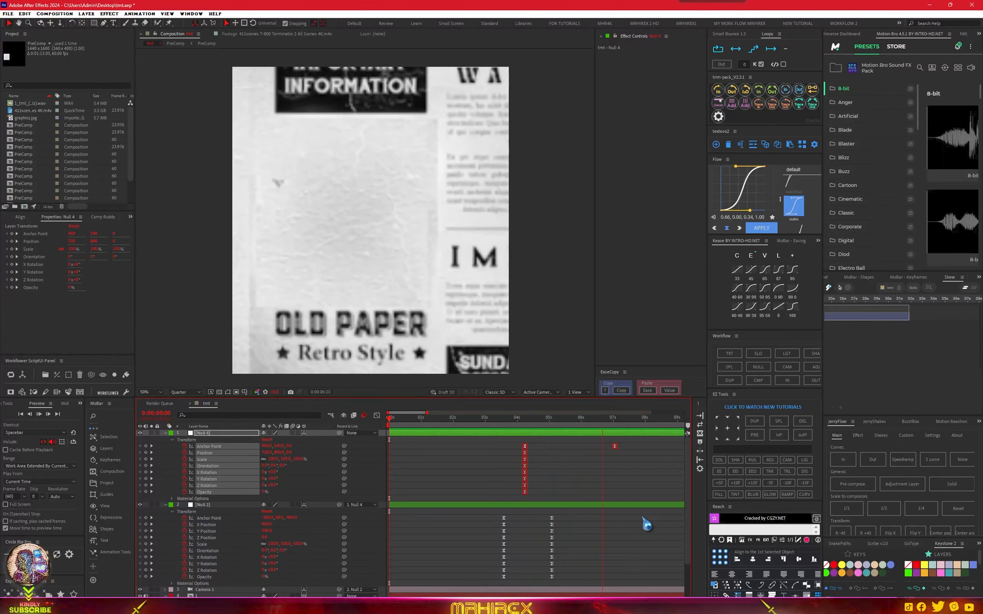
- Add a new 3D null with the playhead at 0:00:06:20 and show its transform properties
{"action": "key", "text": "space"}
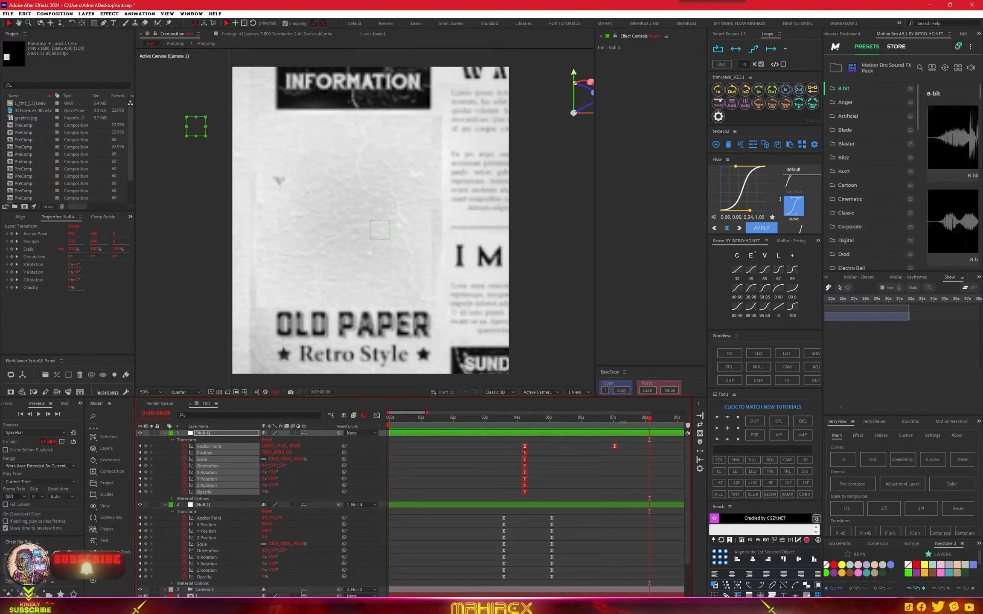
{"action": "left_click", "coordinate": [593, 422]}
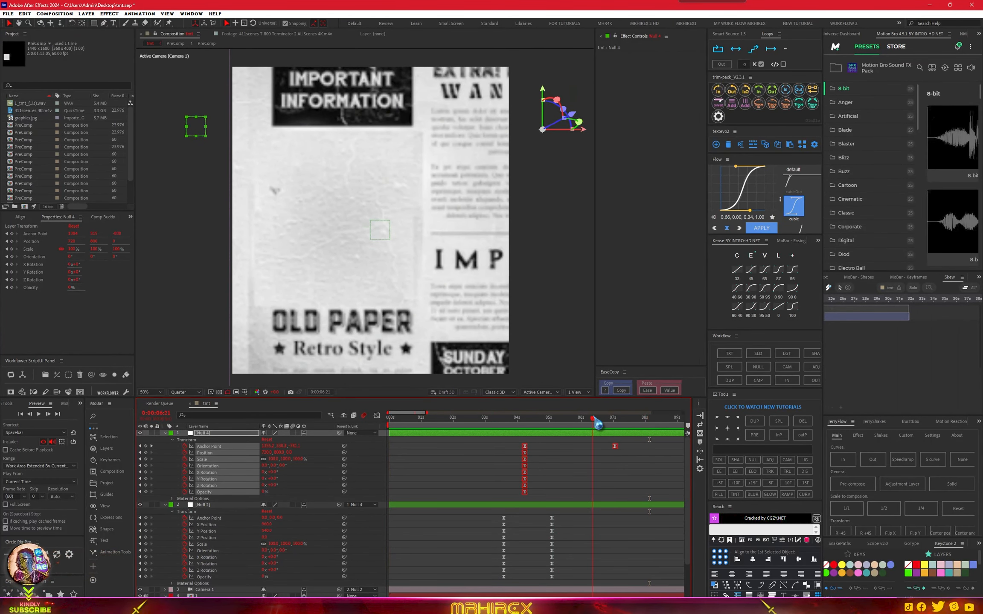
{"action": "left_click_drag", "start_coordinate": [597, 423], "coordinate": [598, 423]}
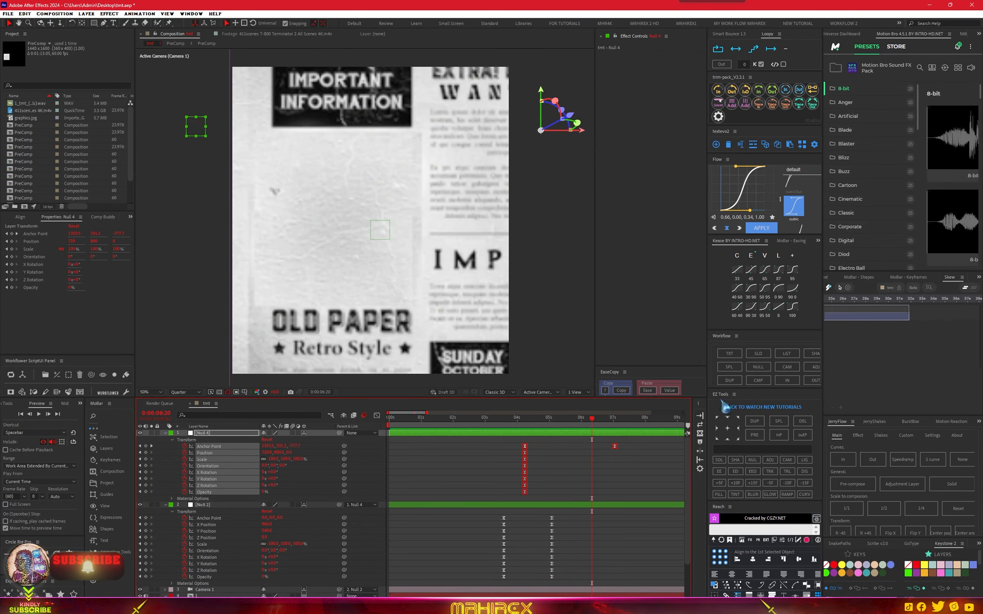
{"action": "left_click", "coordinate": [597, 484]}
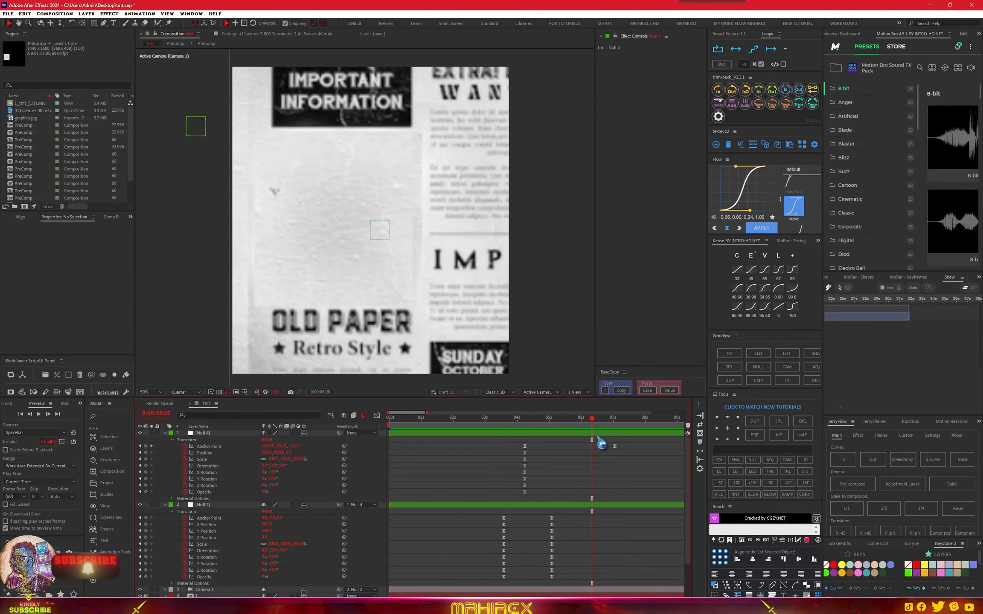
{"action": "left_click", "coordinate": [758, 366]}
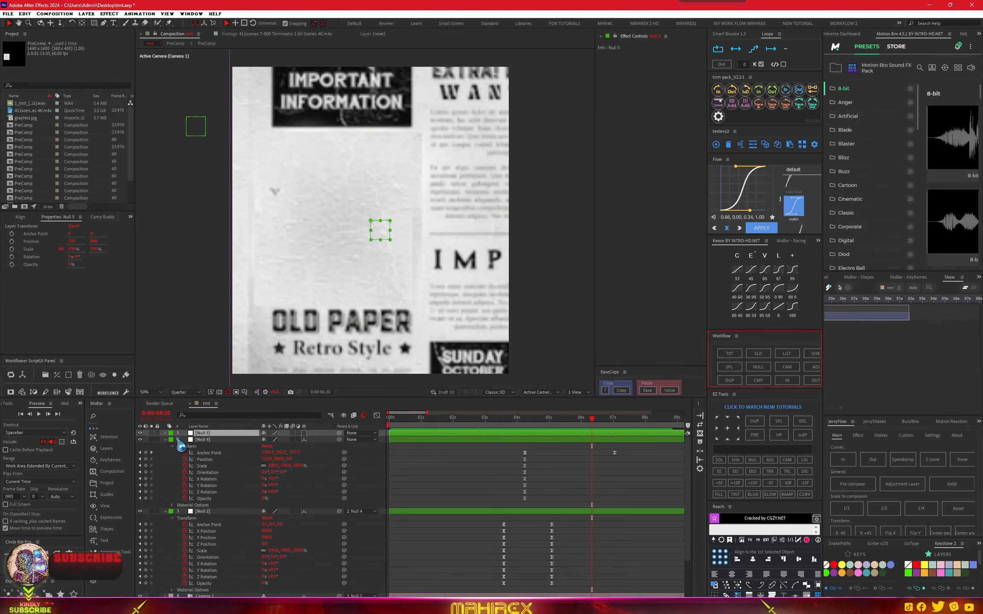
{"action": "left_click", "coordinate": [165, 433]}
{"action": "left_click", "coordinate": [173, 440]}
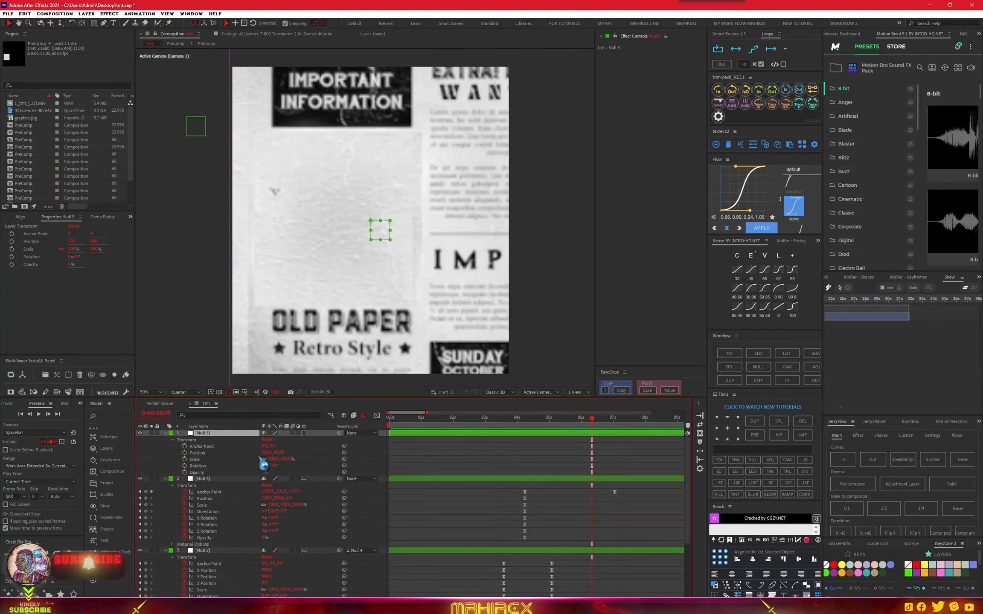
{"action": "left_click", "coordinate": [303, 433]}
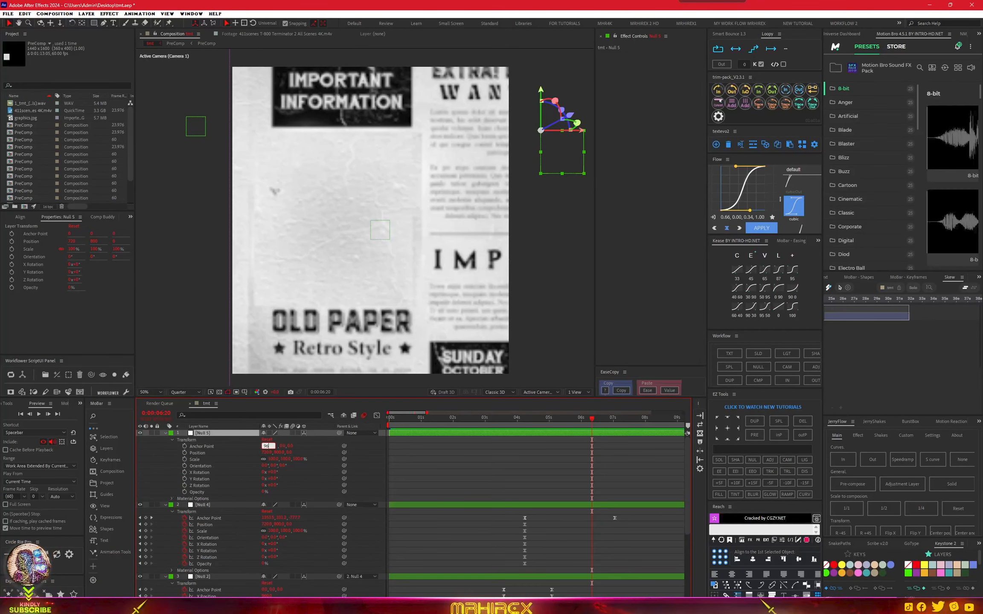
- Set the new null's X and Y anchor point values and parent the null directly below to it
{"action": "left_click", "coordinate": [283, 446]}
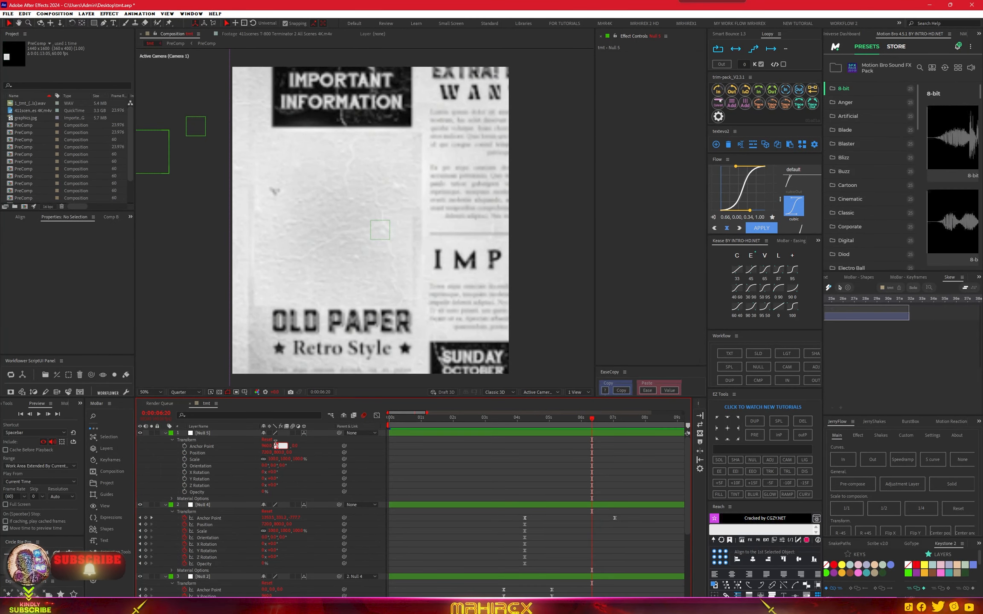
{"action": "left_click", "coordinate": [295, 445]}
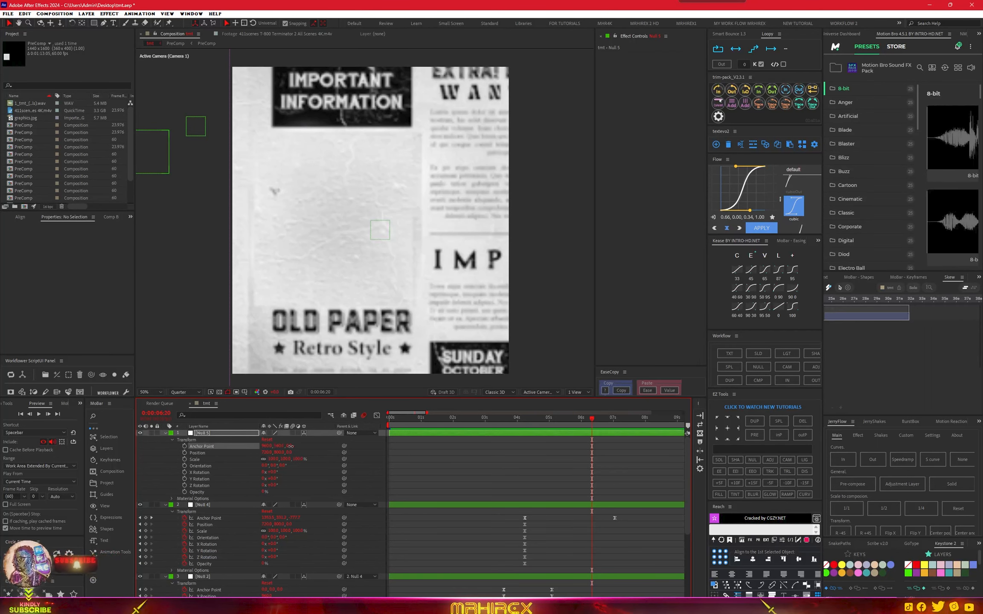
{"action": "left_click", "coordinate": [308, 448]}
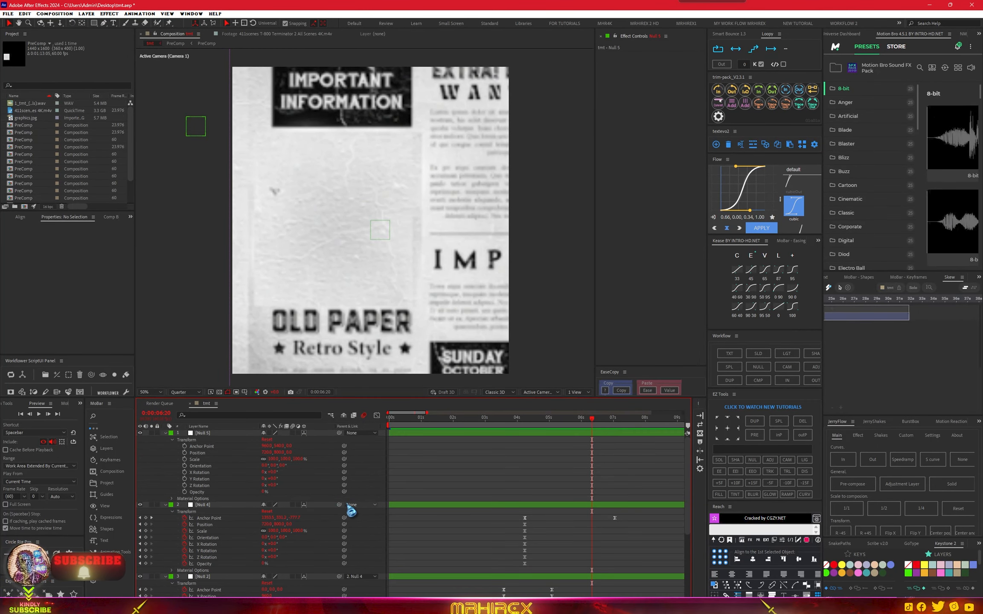
{"action": "left_click_drag", "start_coordinate": [339, 504], "coordinate": [360, 434]}
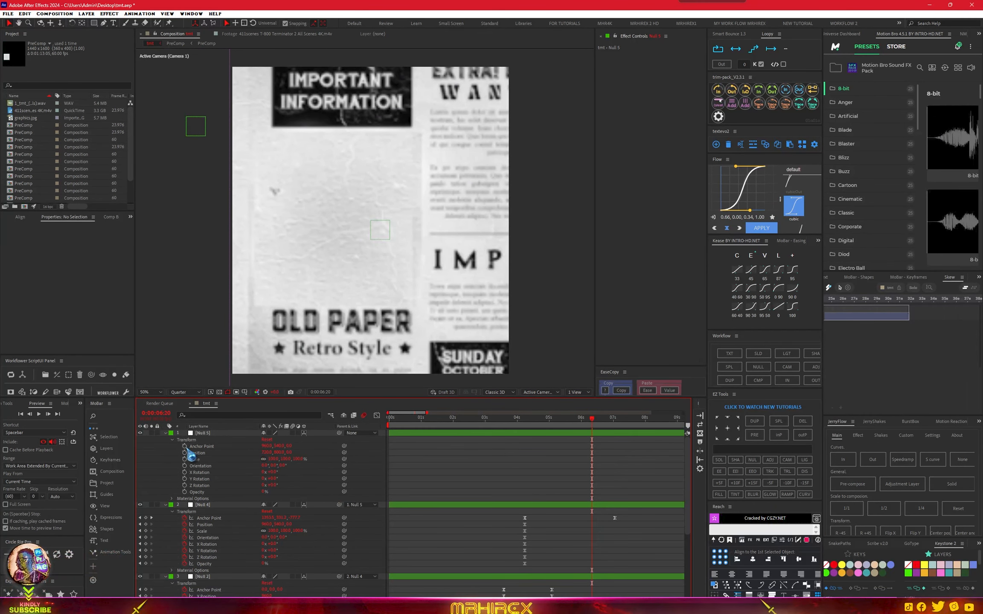
- Keyframe the top null's transform properties at 0:00:06:20 and adjust its anchor point at 0:00:08:19 to frame the blank area above OLD PAPER
{"action": "left_click_drag", "start_coordinate": [186, 447], "coordinate": [185, 492]}
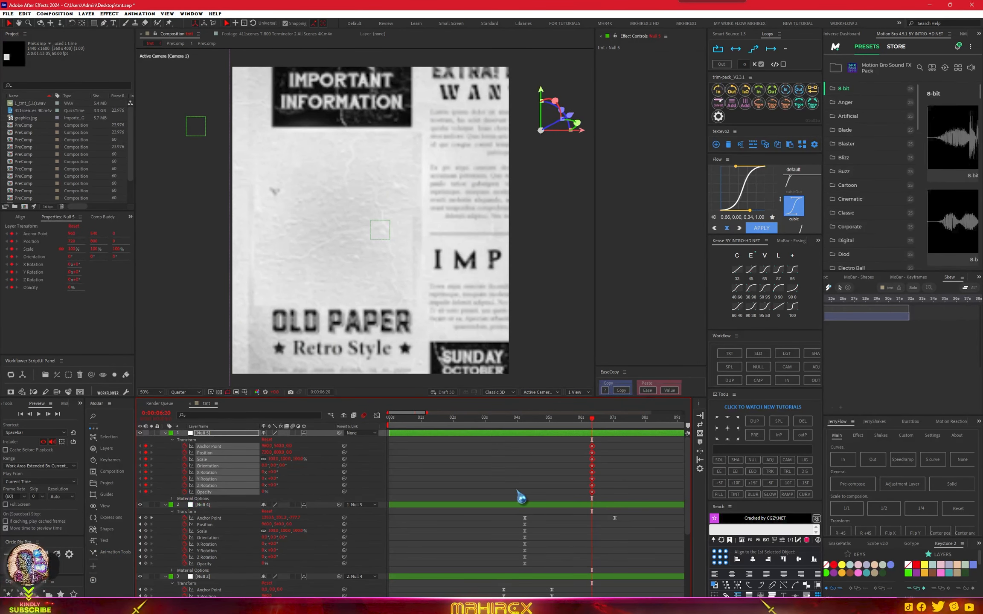
{"action": "scroll", "coordinate": [516, 491], "scroll_direction": "down", "scroll_amount": 4}
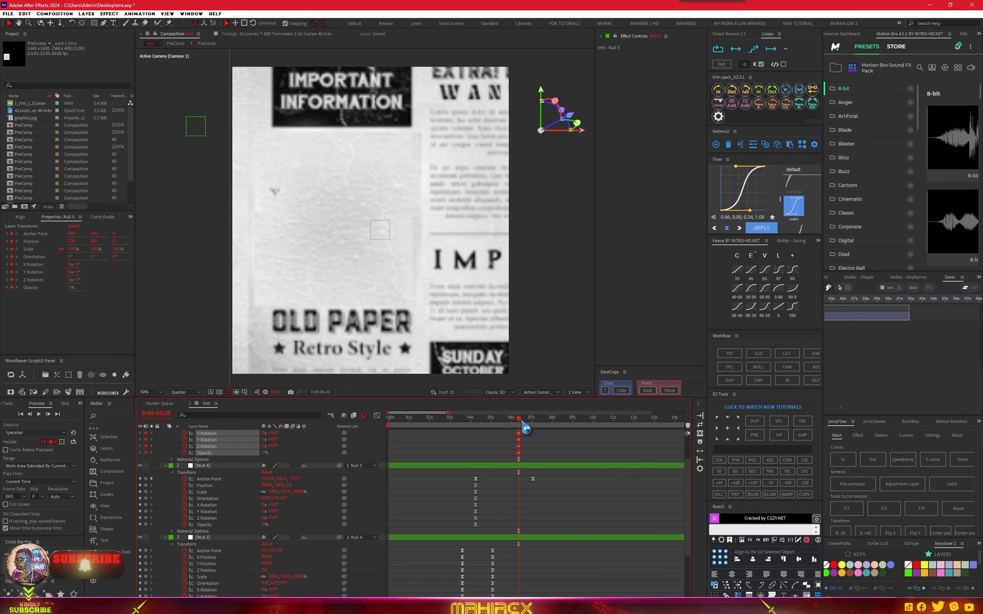
{"action": "left_click_drag", "start_coordinate": [522, 423], "coordinate": [562, 424]}
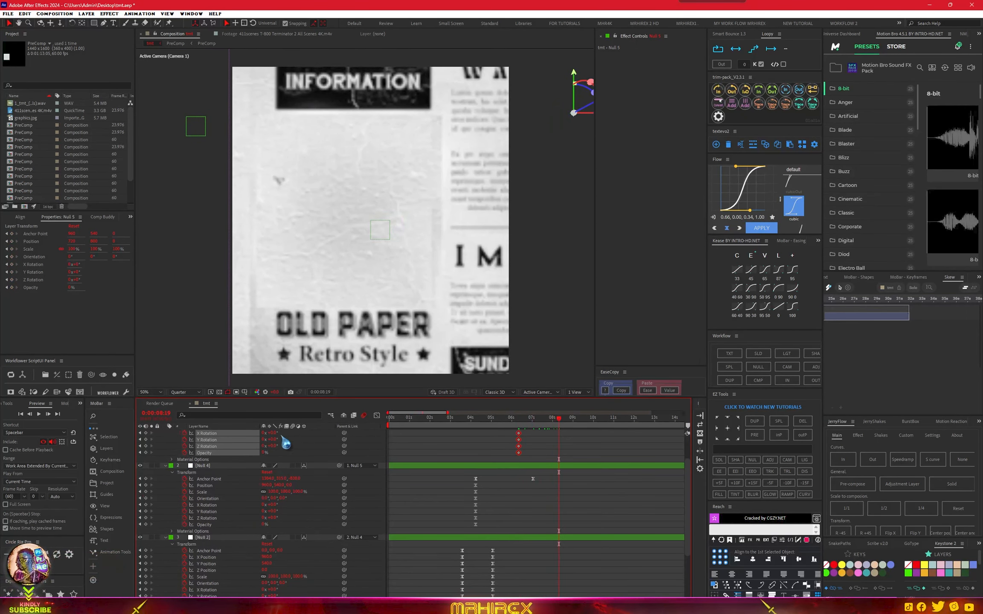
{"action": "scroll", "coordinate": [291, 459], "scroll_direction": "up", "scroll_amount": 3}
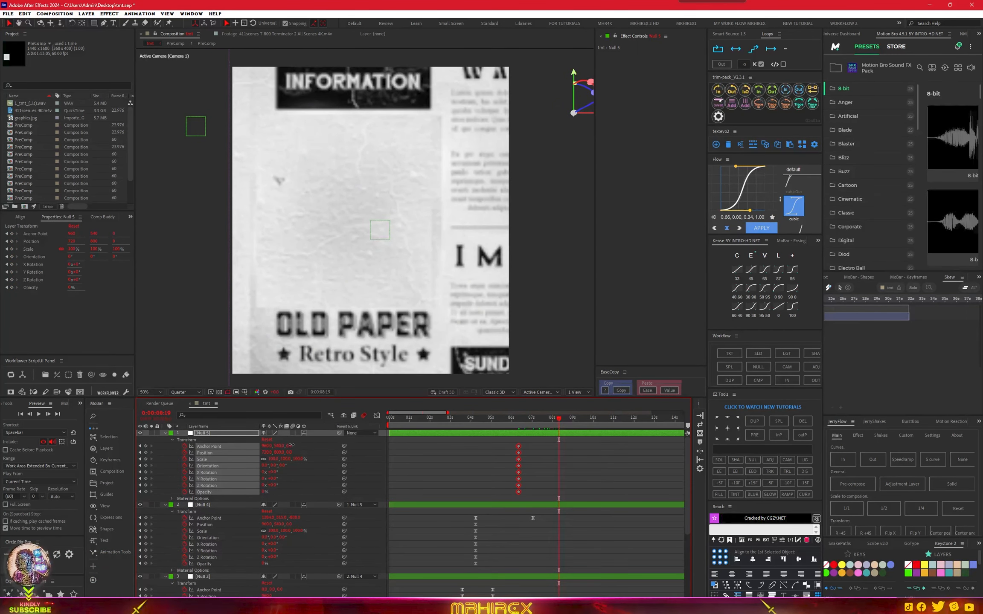
{"action": "left_click_drag", "start_coordinate": [292, 444], "coordinate": [234, 443]}
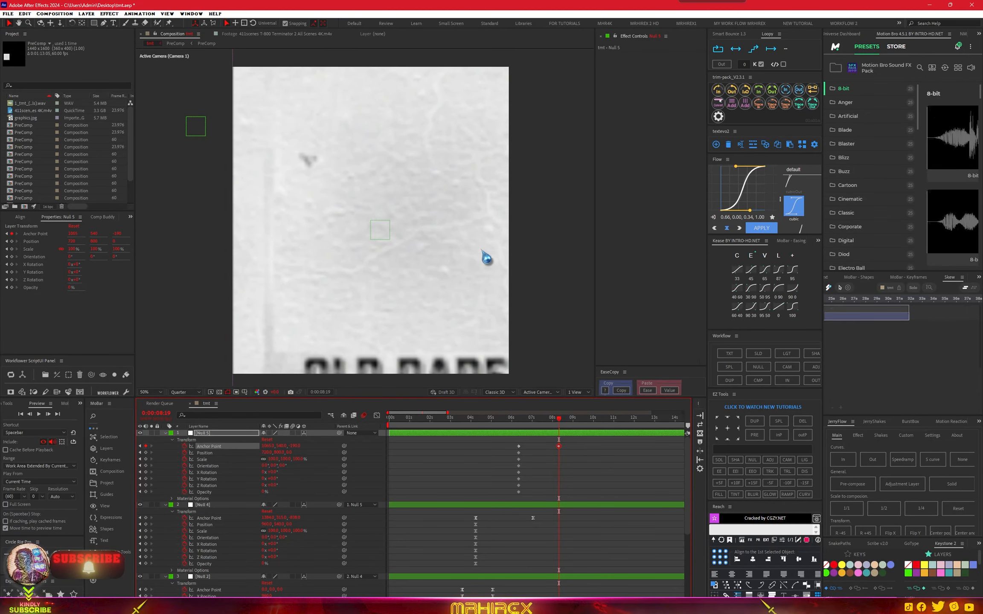
{"action": "key", "text": "comma"}
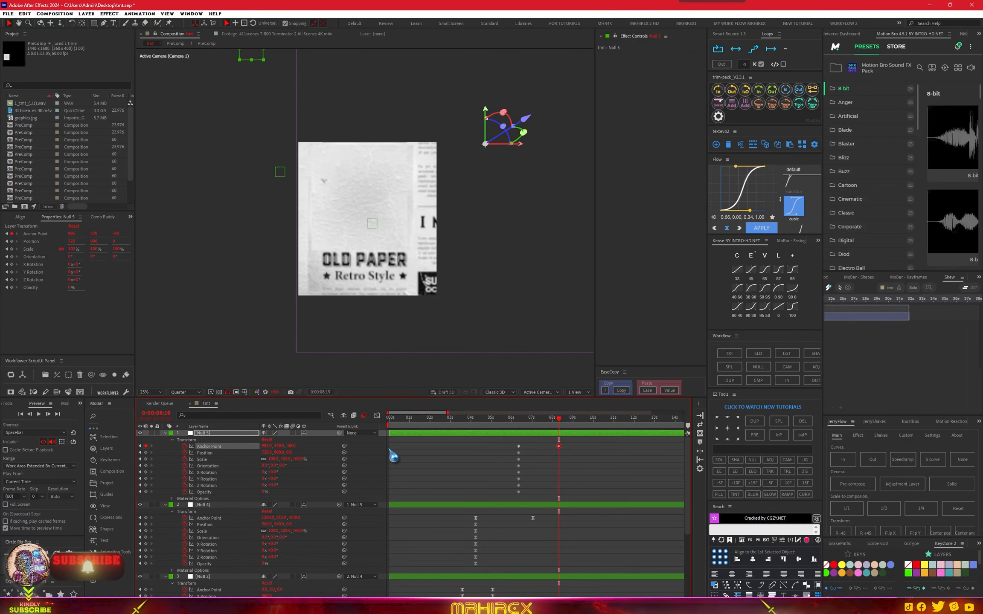
- Move clip layer 2 earlier in the timeline so it starts at 0:00:04:31, during the pull-back
{"action": "scroll", "coordinate": [537, 505], "scroll_direction": "down", "scroll_amount": 5}
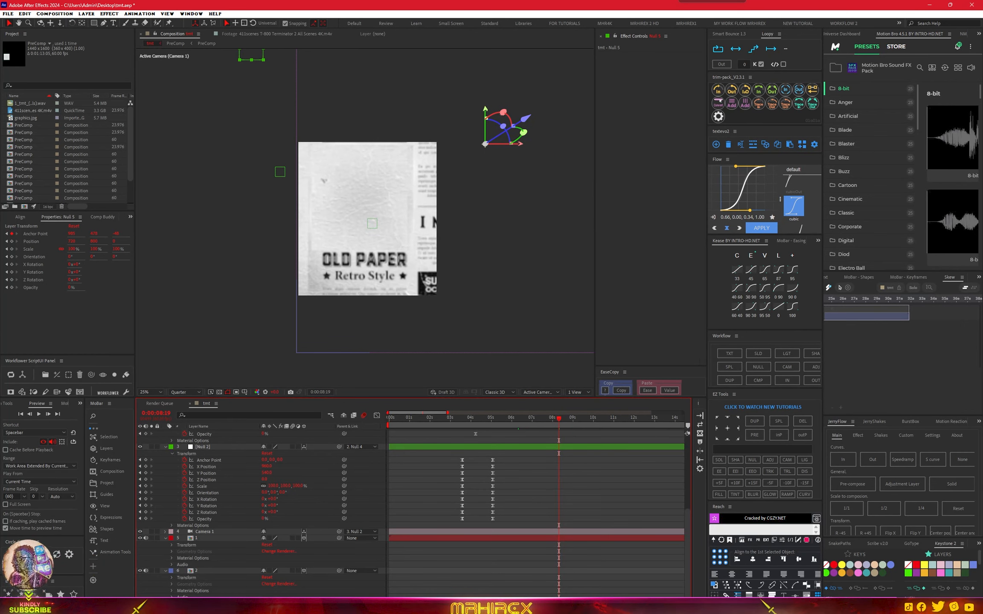
{"action": "left_click", "coordinate": [225, 571]}
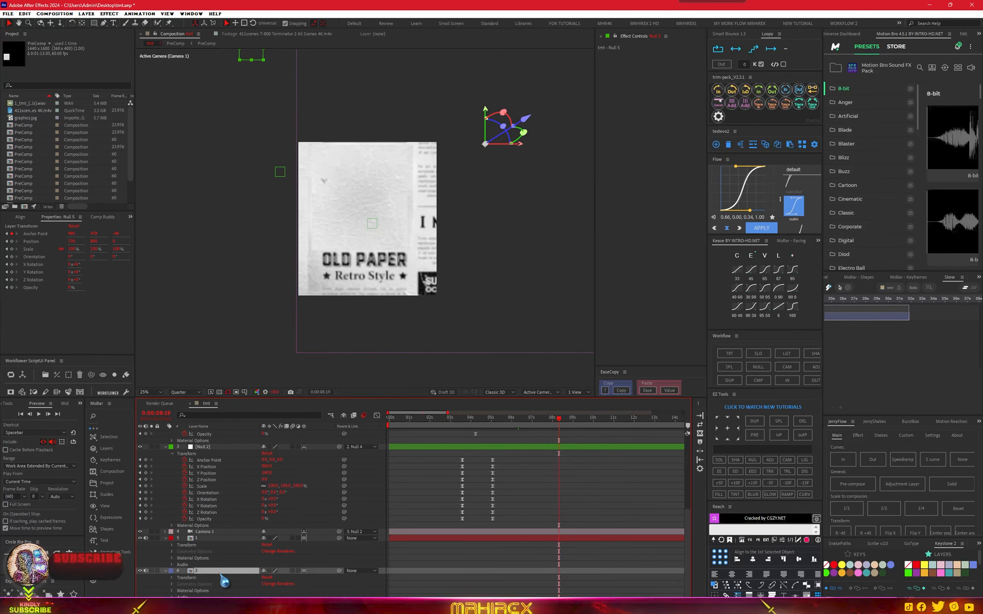
{"action": "key", "text": "minus"}
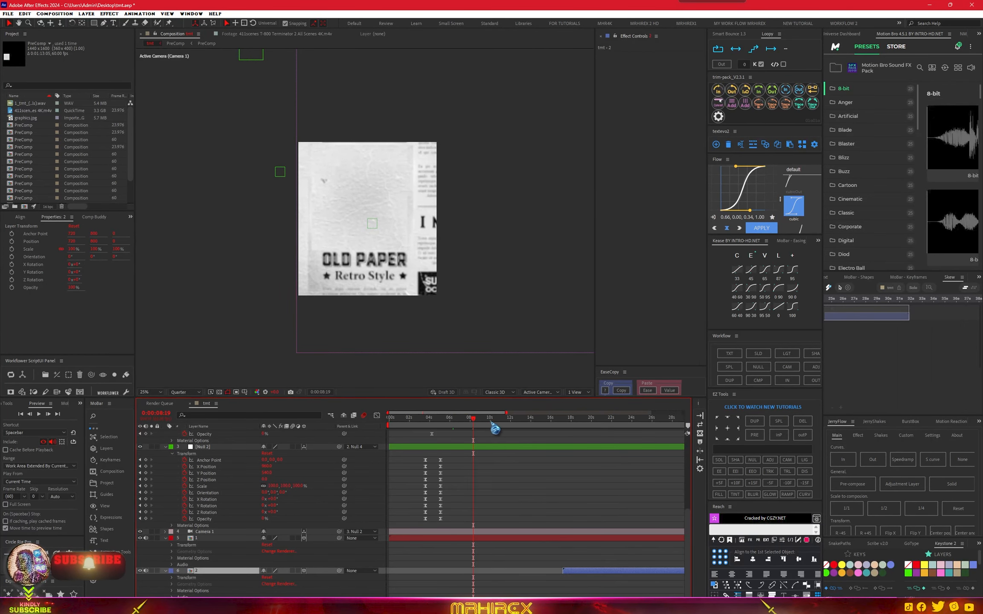
{"action": "left_click_drag", "start_coordinate": [495, 429], "coordinate": [435, 432]}
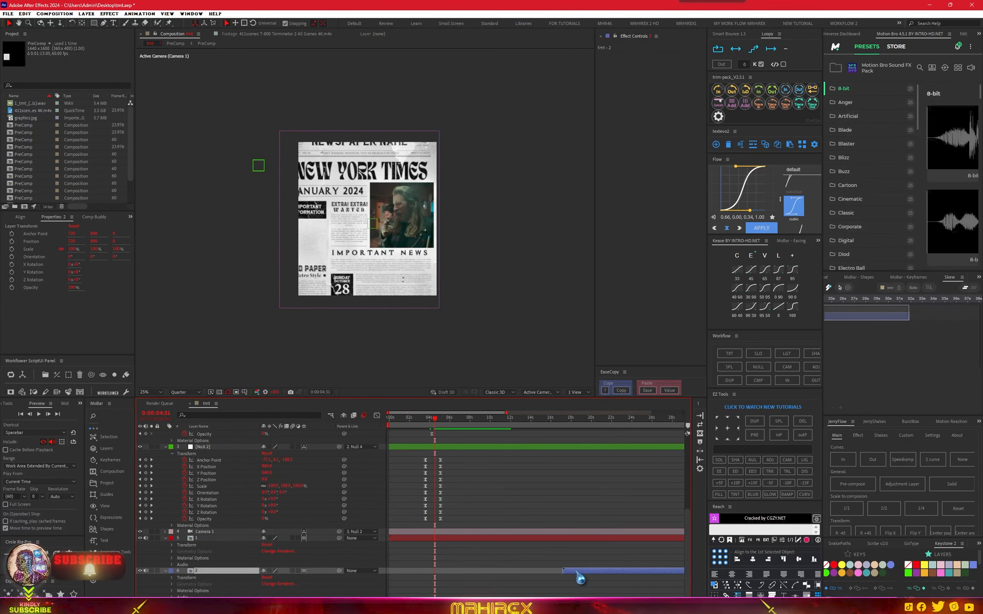
{"action": "left_click_drag", "start_coordinate": [571, 574], "coordinate": [541, 570]}
{"action": "left_click_drag", "start_coordinate": [466, 579], "coordinate": [443, 582]}
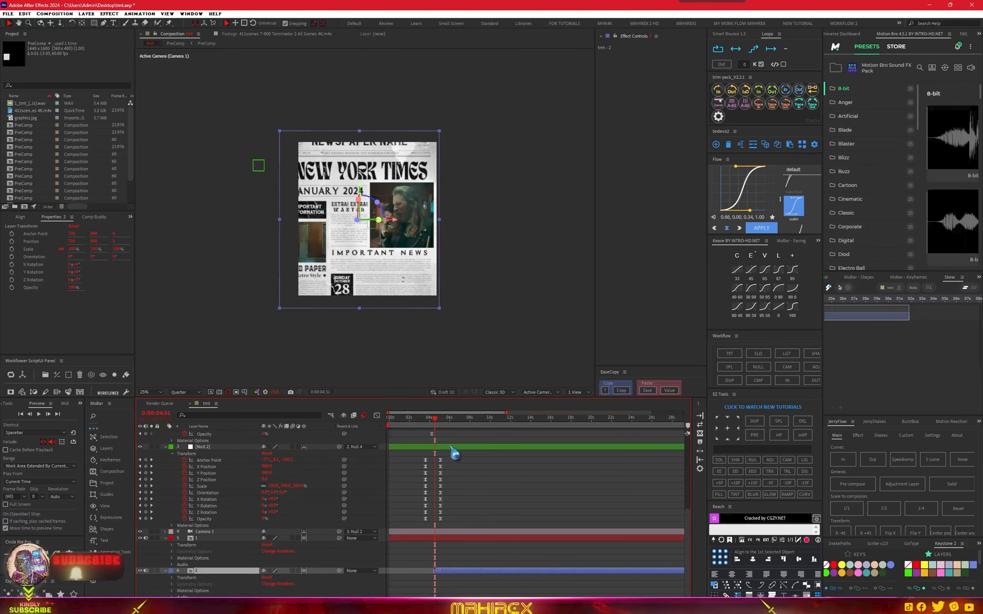
- Move clip layer 2 slightly earlier so it starts at 0:00:04:19, before the blank area above OLD PAPER enters the frame
{"action": "left_click", "coordinate": [420, 423]}
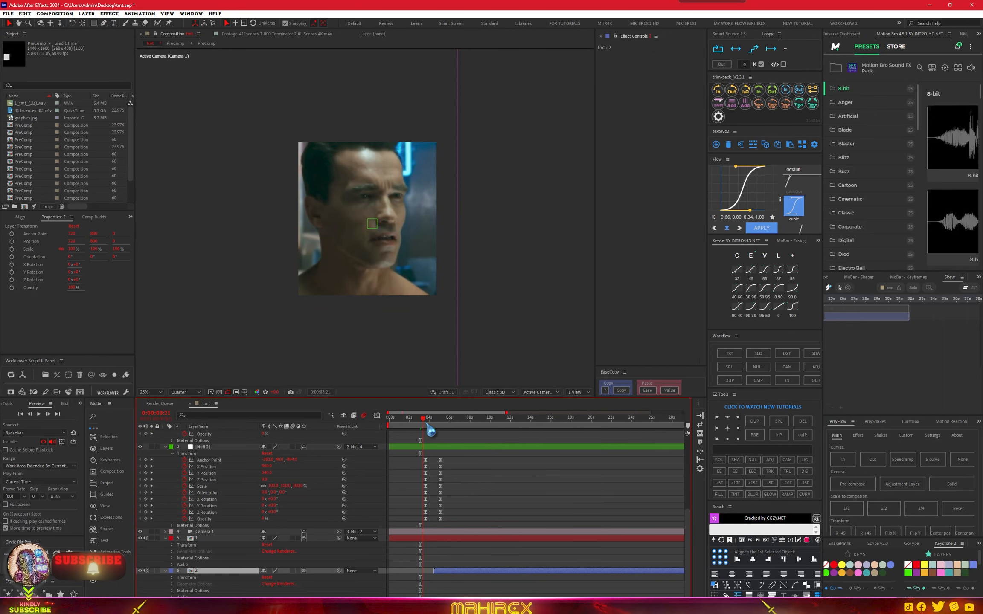
{"action": "left_click_drag", "start_coordinate": [422, 422], "coordinate": [440, 433]}
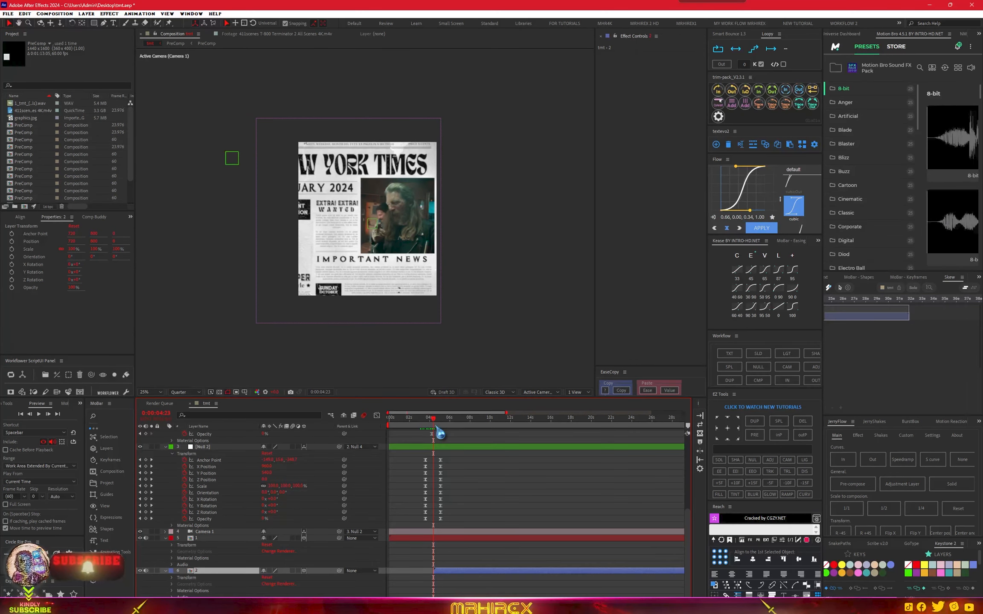
{"action": "key", "text": "Page_Up"}
{"action": "key", "text": "Page_Up"}
{"action": "key", "text": "Page_Up"}
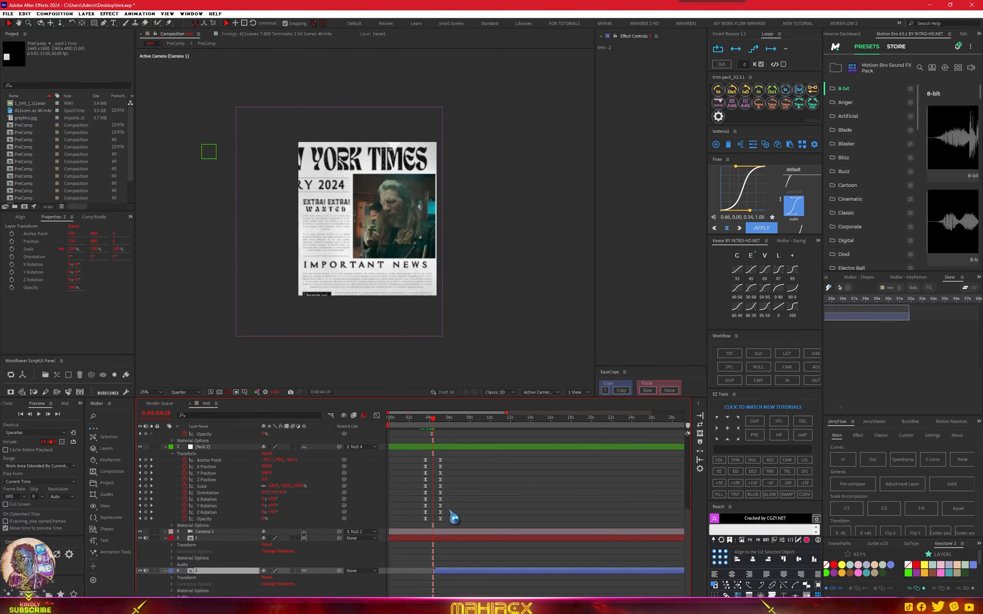
{"action": "scroll", "coordinate": [449, 512], "scroll_direction": "up", "scroll_amount": 5}
{"action": "key", "text": "space"}
{"action": "left_click_drag", "start_coordinate": [425, 559], "coordinate": [597, 567]}
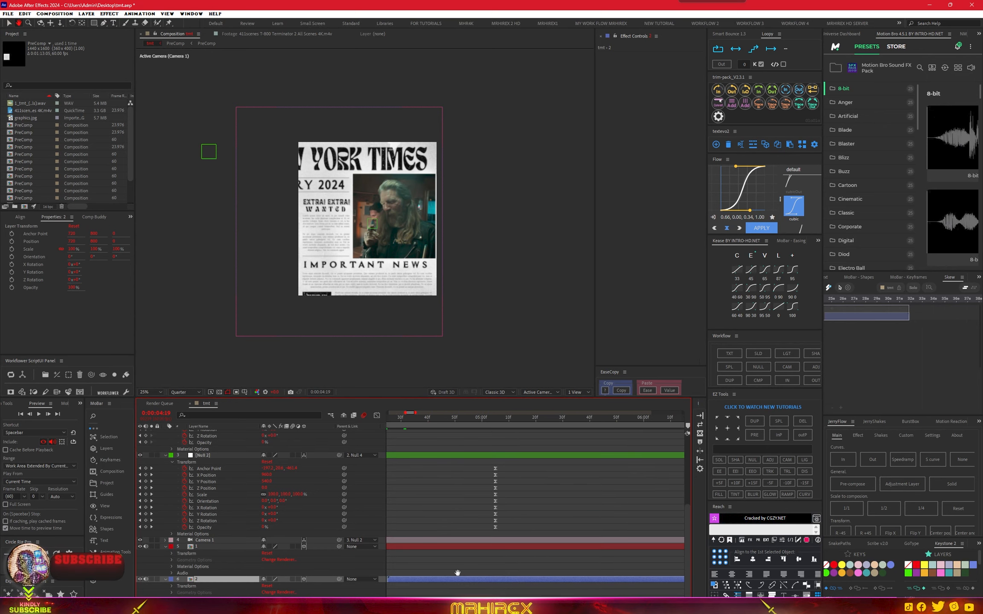
{"action": "left_click_drag", "start_coordinate": [457, 572], "coordinate": [596, 565]}
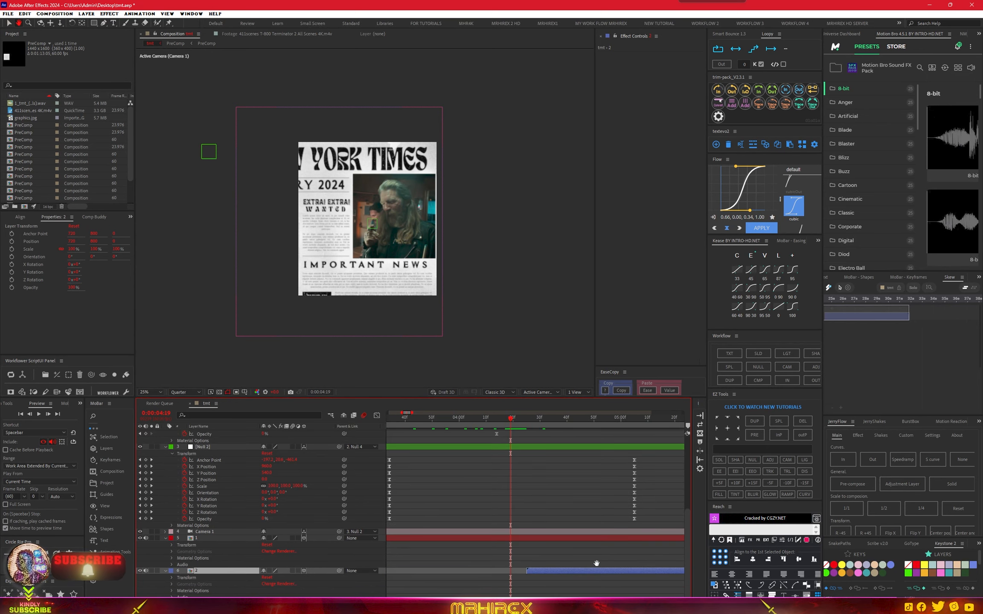
{"action": "left_click", "coordinate": [551, 572]}
{"action": "scroll", "coordinate": [513, 557], "scroll_direction": "down", "scroll_amount": 5}
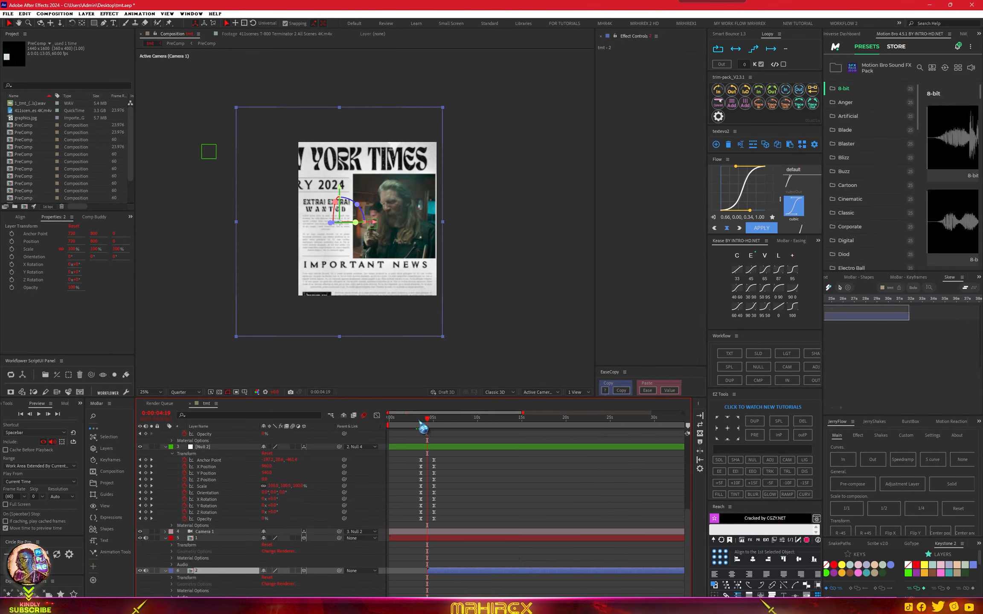
- Adjust the top null's anchor point depth at its last anchor keyframe so the clip above OLD PAPER fills the frame
{"action": "left_click_drag", "start_coordinate": [429, 428], "coordinate": [489, 418]}
{"action": "scroll", "coordinate": [471, 520], "scroll_direction": "up", "scroll_amount": 5}
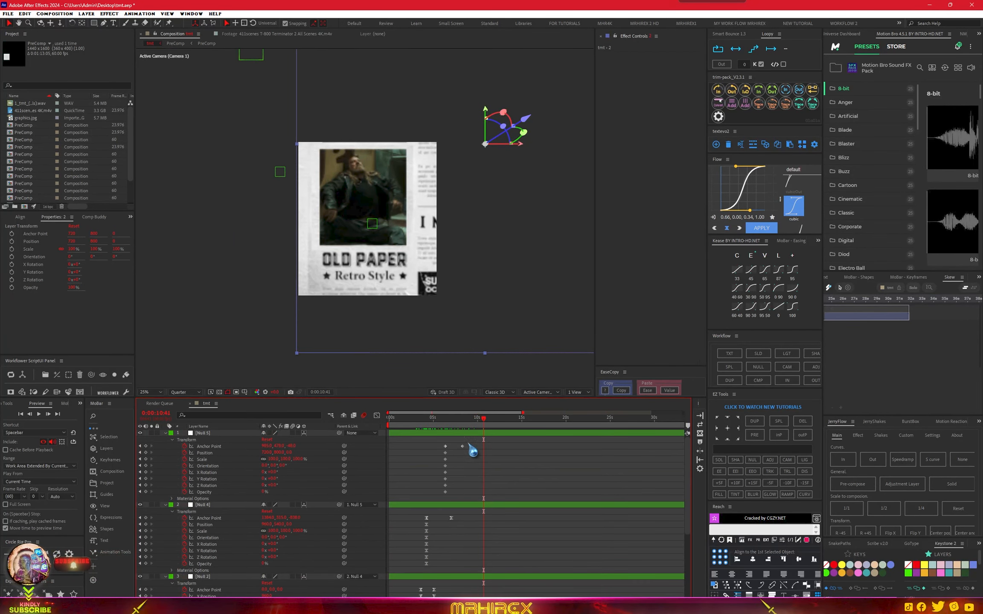
{"action": "left_click", "coordinate": [463, 418]}
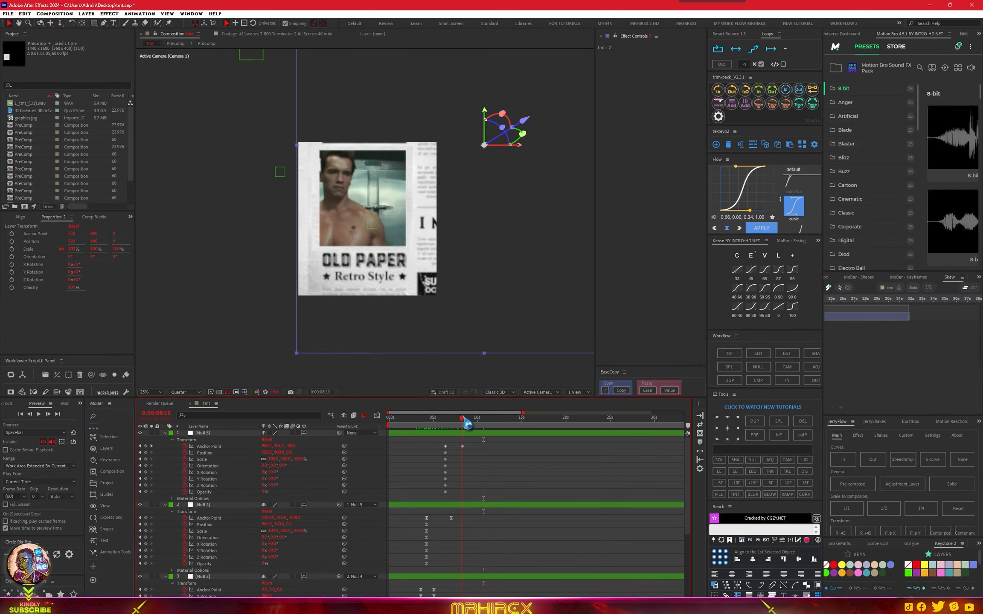
{"action": "left_click", "coordinate": [463, 418]}
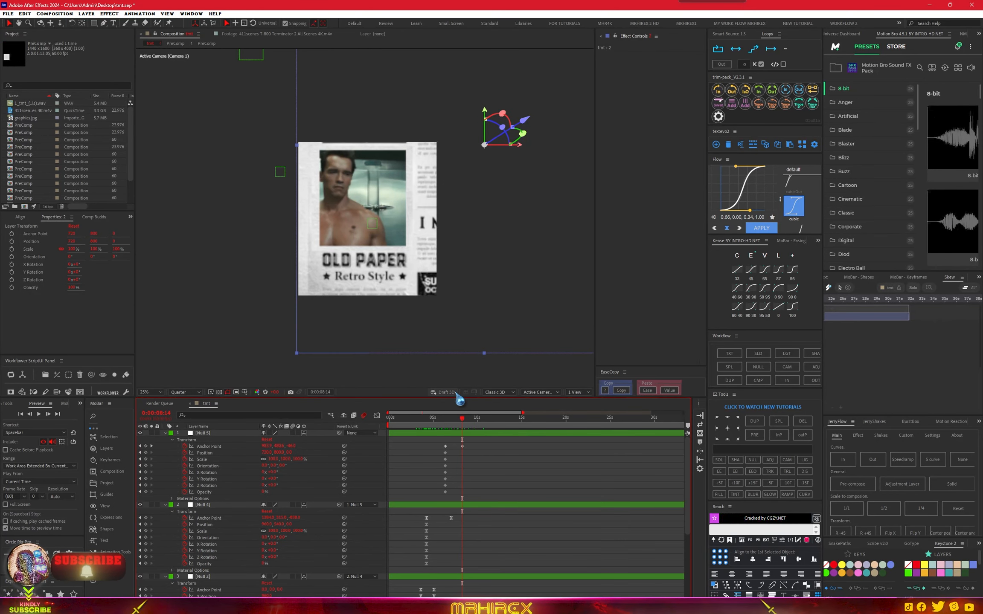
{"action": "left_click_drag", "start_coordinate": [294, 445], "coordinate": [246, 464]}
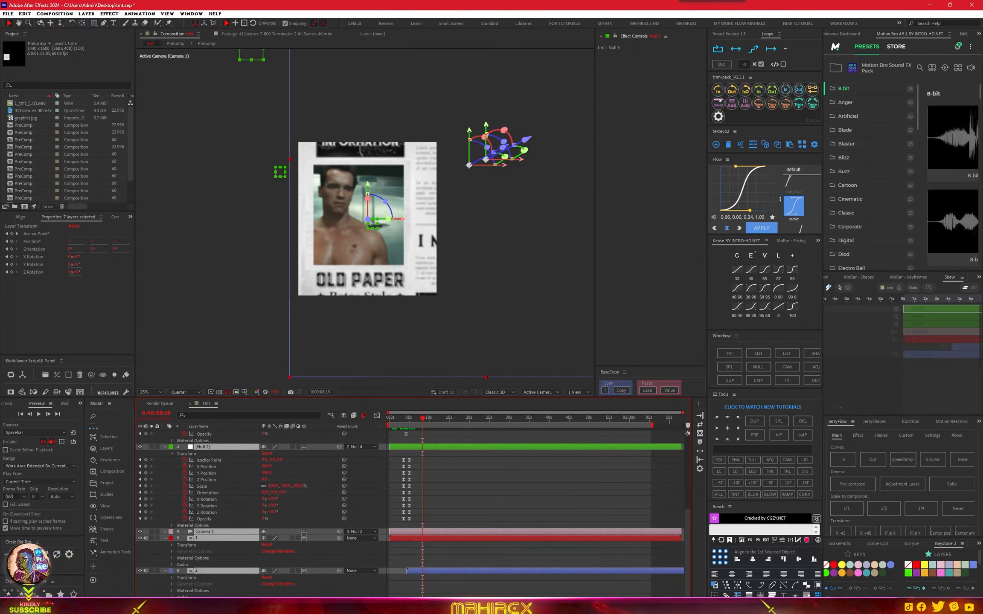
- Select every layer in the composition and enable motion blur on all of them
{"action": "key", "text": "ctrl+shift+a"}
{"action": "left_click", "coordinate": [213, 603]}
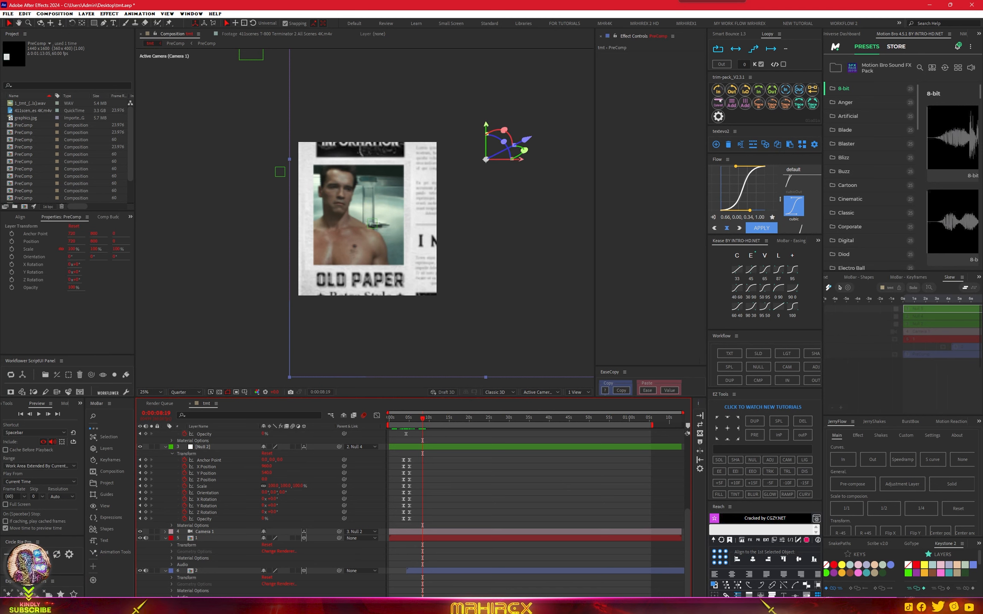
{"action": "scroll", "coordinate": [233, 498], "scroll_direction": "up", "scroll_amount": 7}
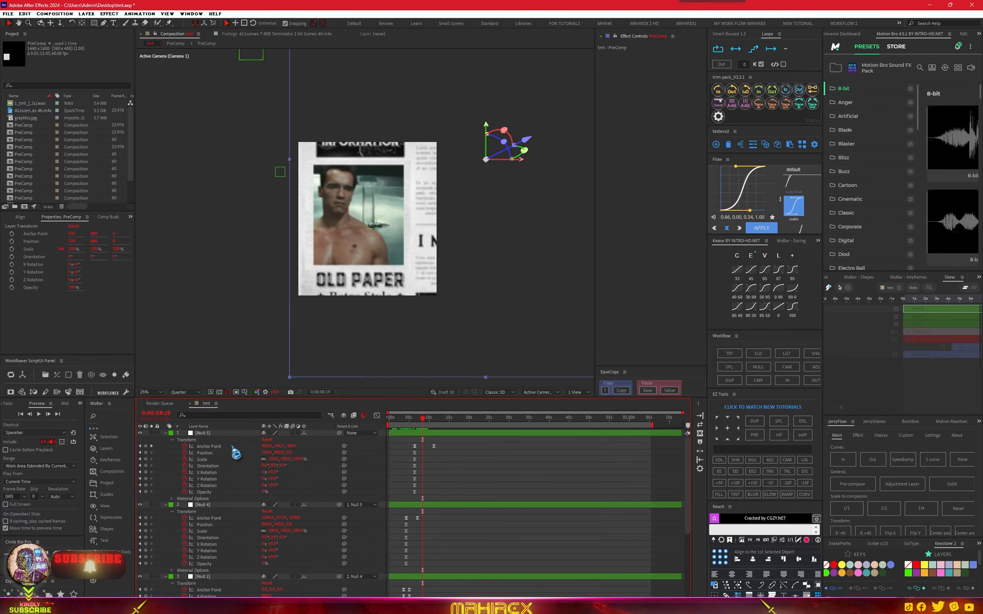
{"action": "key", "text": "ctrl+a"}
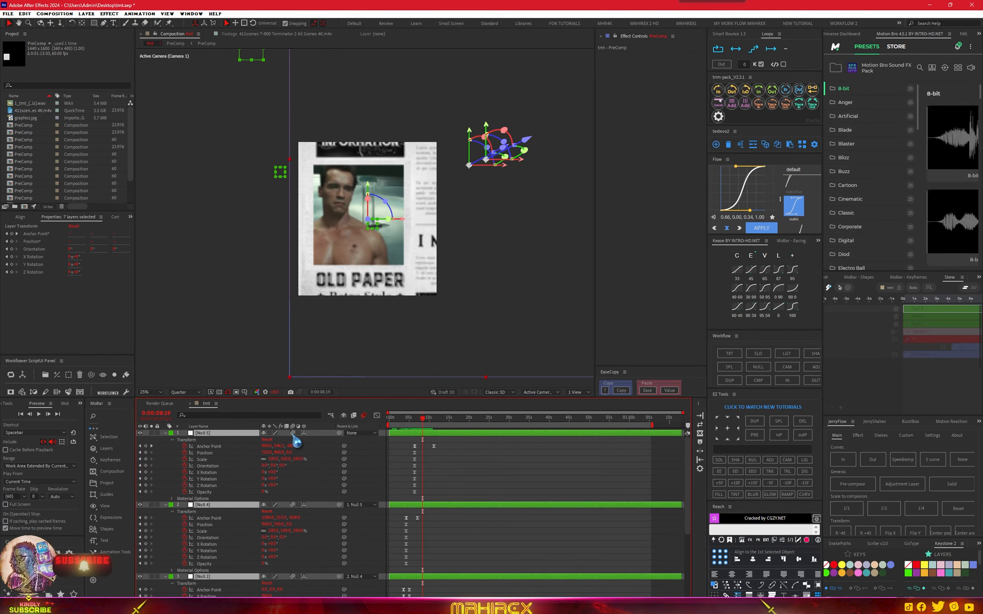
- Set the viewer magnification to Fit and preview the camera animation from the beginning
{"action": "left_click_drag", "start_coordinate": [424, 419], "coordinate": [386, 427]}
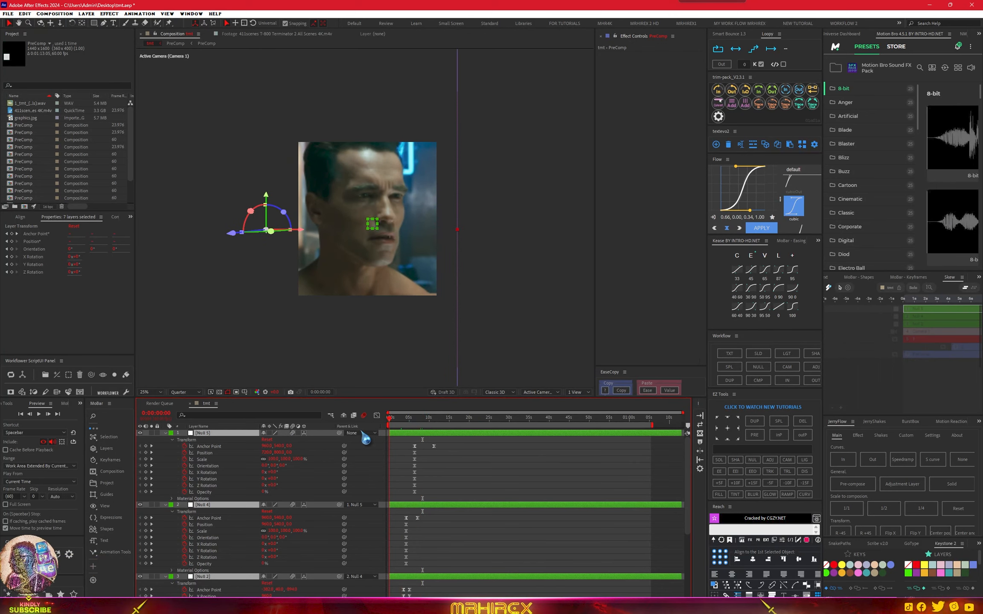
{"action": "left_click", "coordinate": [151, 392]}
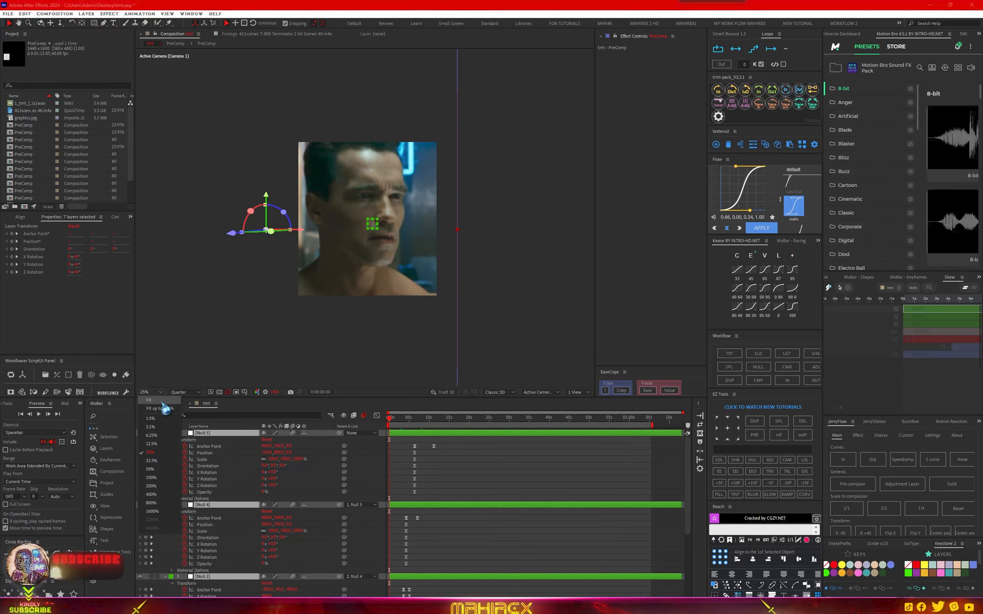
{"action": "left_click", "coordinate": [164, 409]}
{"action": "key", "text": "space"}
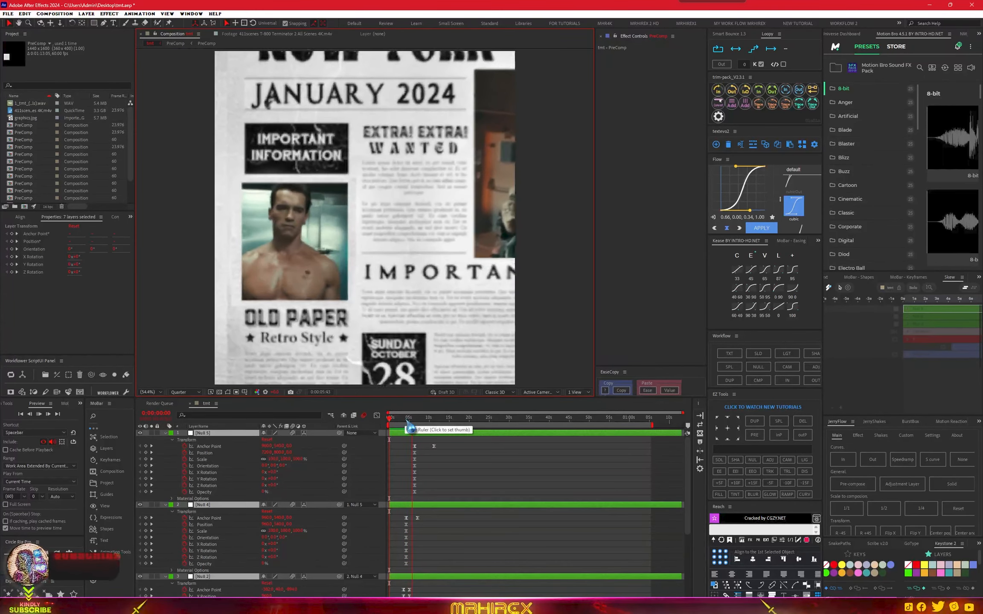
{"action": "key", "text": "space"}
{"action": "left_click", "coordinate": [391, 422]}
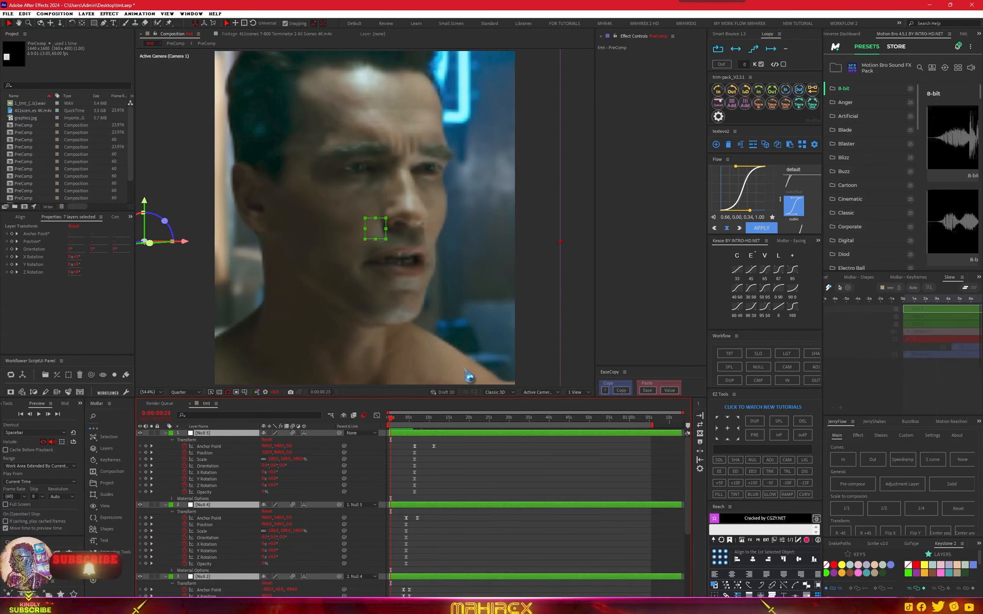
{"action": "left_click_drag", "start_coordinate": [408, 417], "coordinate": [376, 432]}
{"action": "key", "text": "space"}
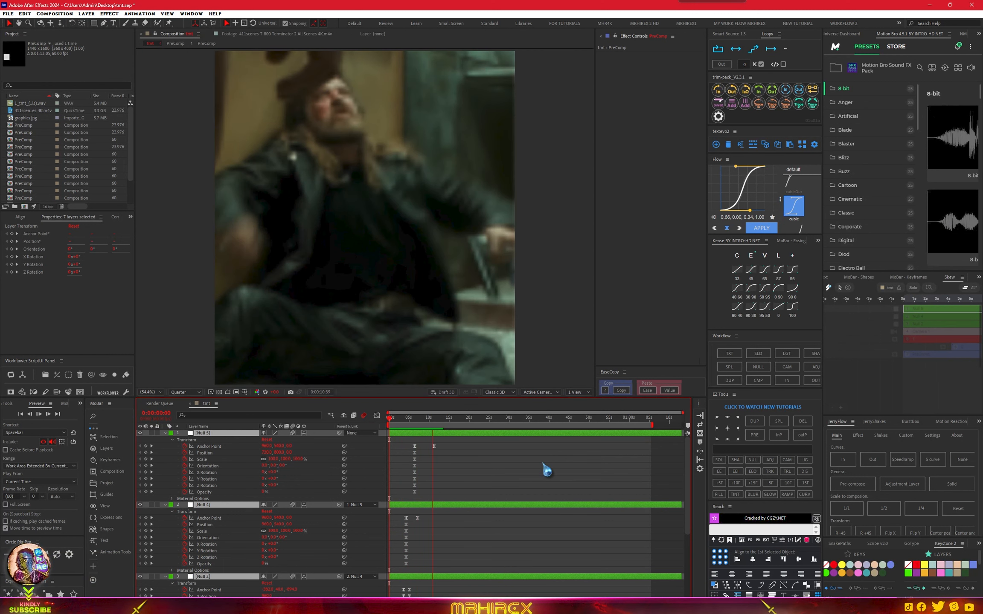
- Select Null 2's second column of transform keyframes and move it to about 0:00:06:40 to slow the pull-back
{"action": "left_click", "coordinate": [409, 424]}
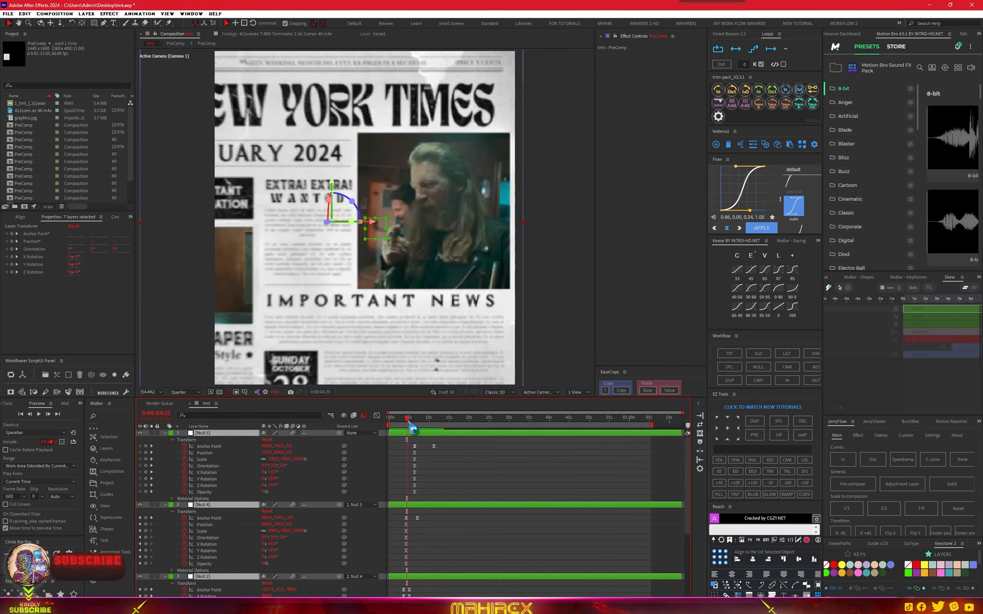
{"action": "scroll", "coordinate": [422, 552], "scroll_direction": "down", "scroll_amount": 5}
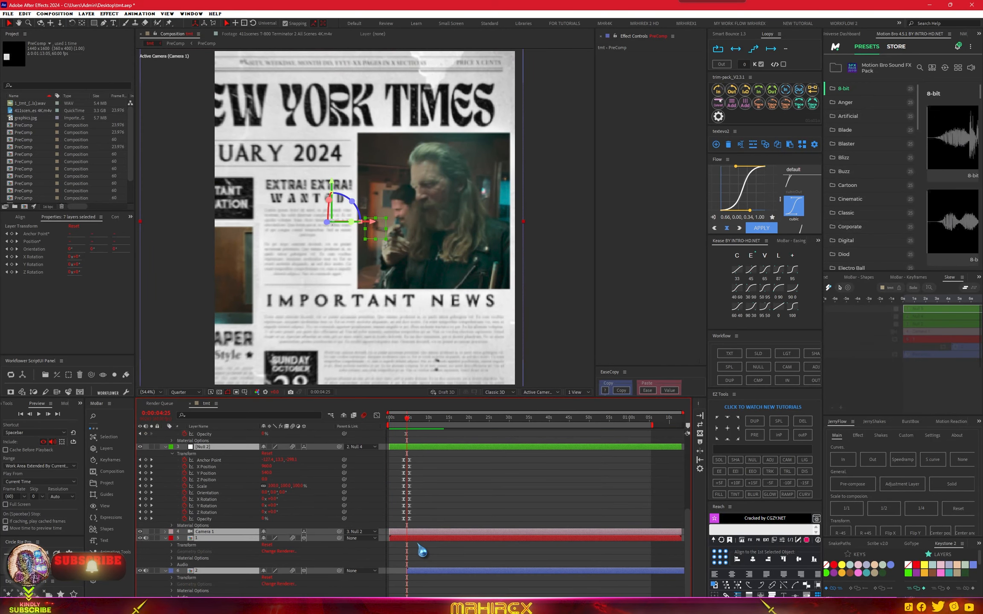
{"action": "scroll", "coordinate": [422, 542], "scroll_direction": "up", "scroll_amount": 1}
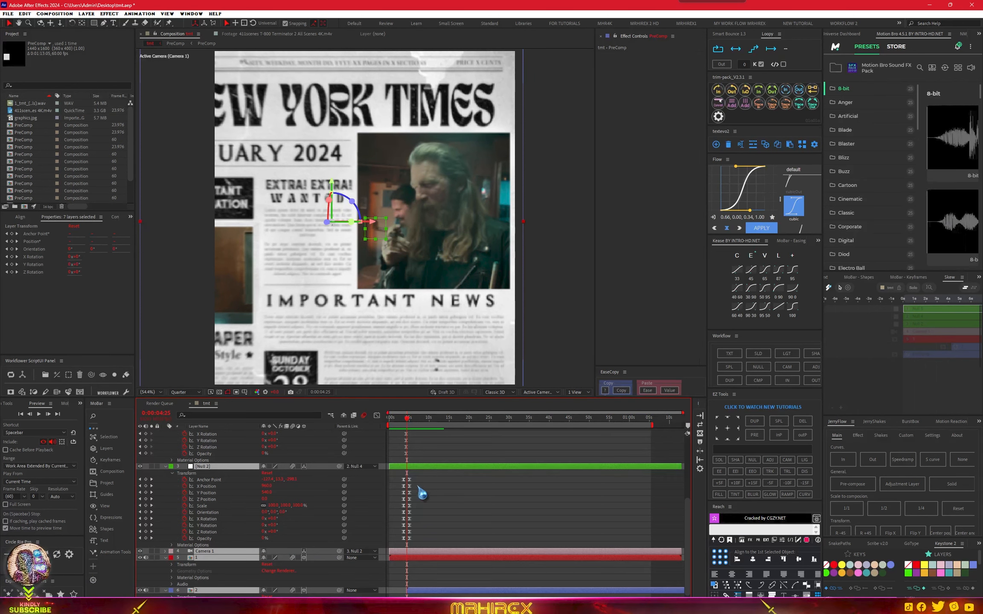
{"action": "left_click_drag", "start_coordinate": [422, 475], "coordinate": [412, 550]}
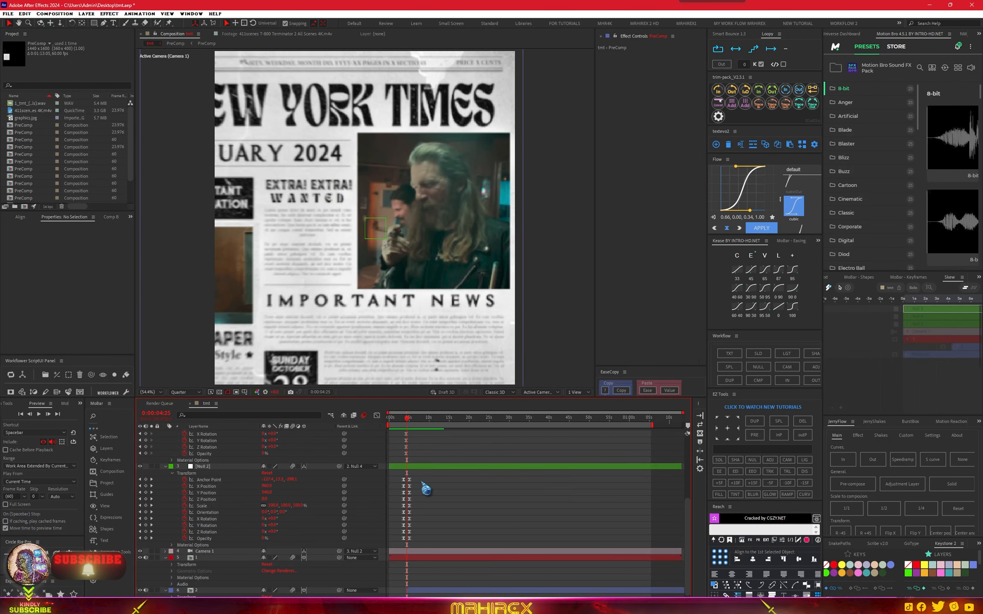
{"action": "key", "text": "equal"}
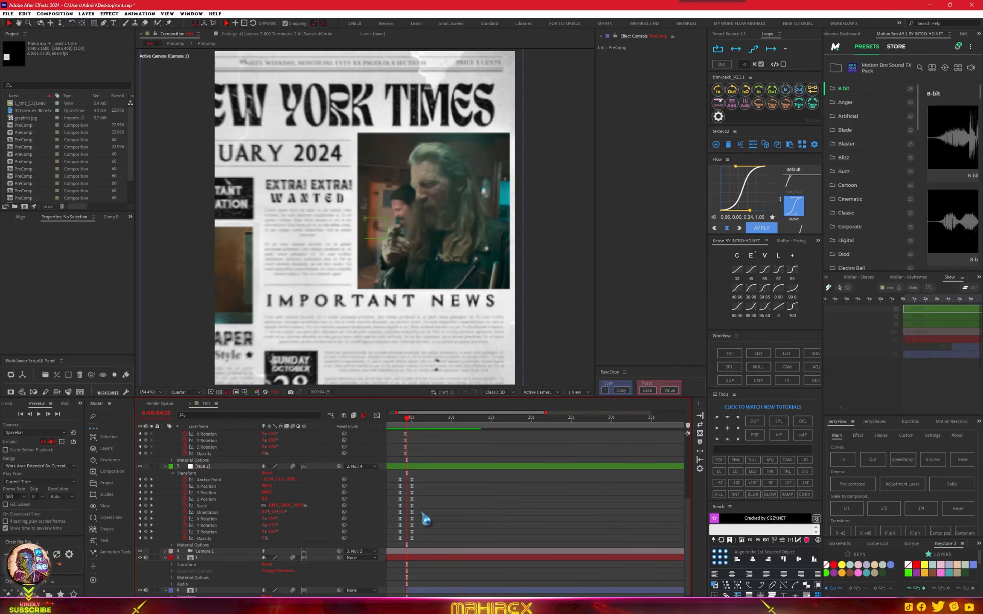
{"action": "left_click_drag", "start_coordinate": [412, 553], "coordinate": [425, 474]}
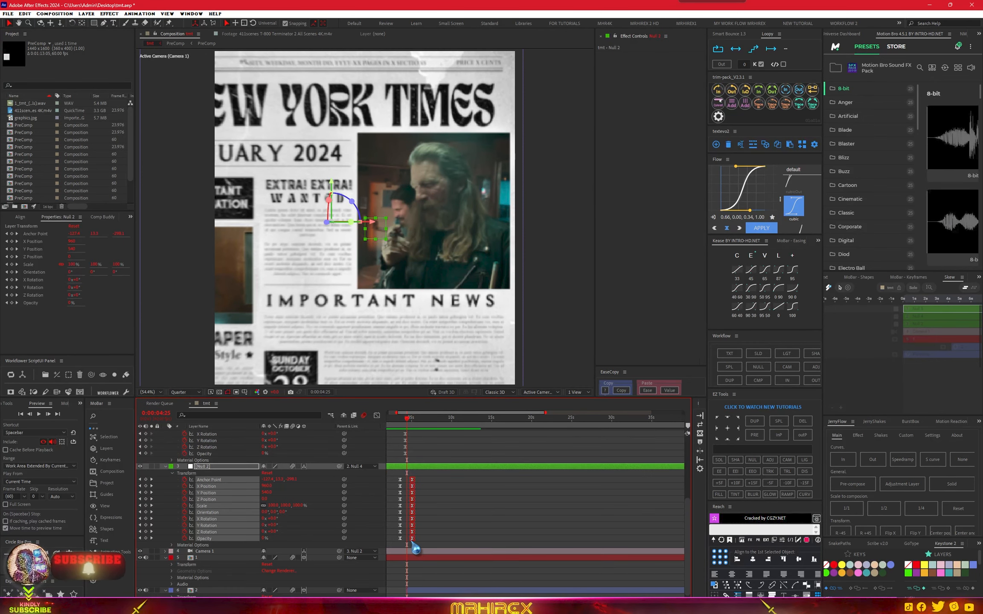
{"action": "left_click_drag", "start_coordinate": [412, 540], "coordinate": [429, 548]}
- Move Null 4's first keyframe column to about 0:00:06:10 and its last anchor point keyframe to about 0:00:10:10
{"action": "scroll", "coordinate": [429, 548], "scroll_direction": "up", "scroll_amount": 3}
{"action": "left_click_drag", "start_coordinate": [432, 442], "coordinate": [426, 504]}
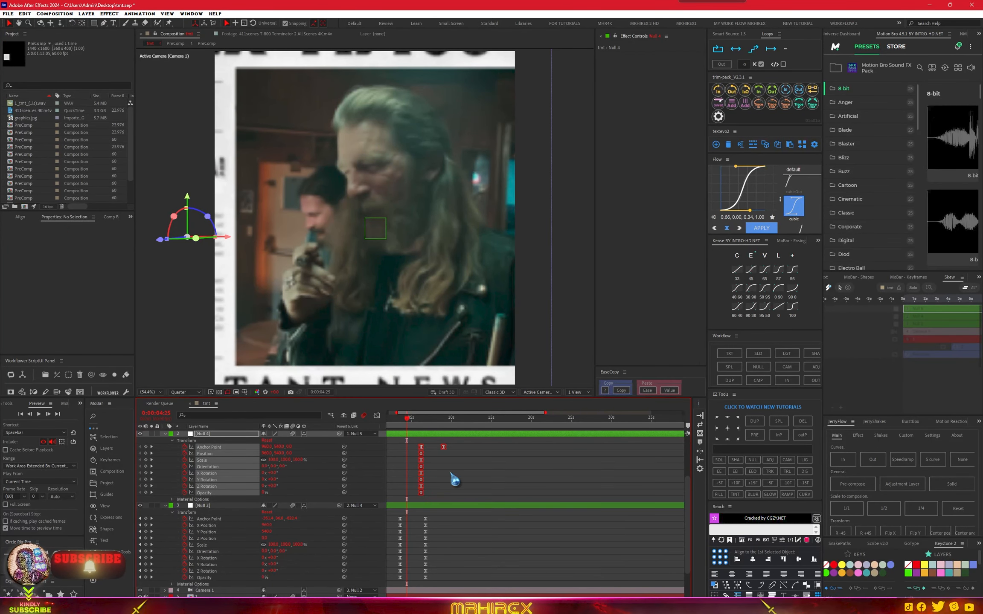
{"action": "left_click", "coordinate": [444, 446]}
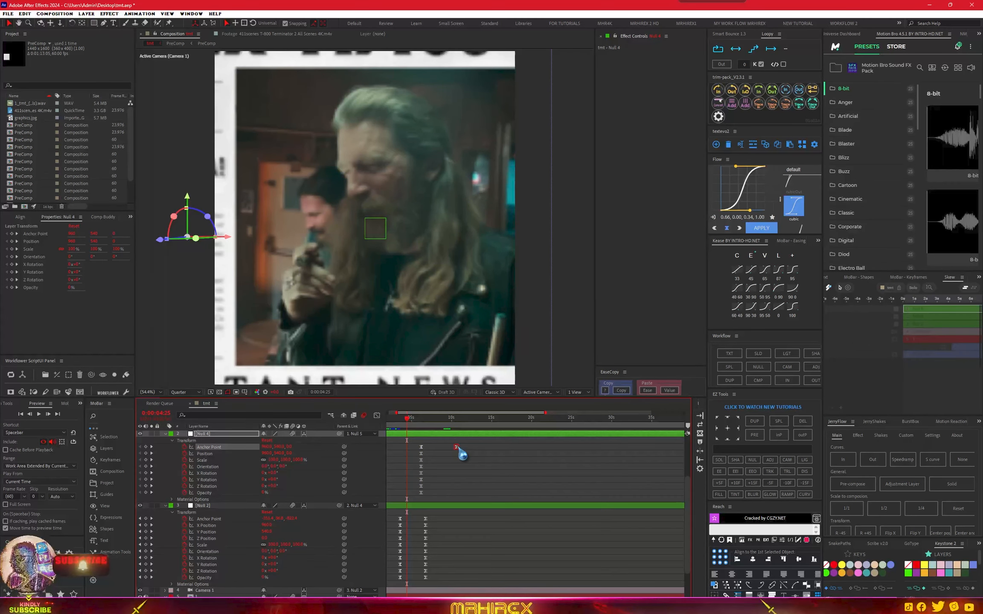
{"action": "left_click_drag", "start_coordinate": [462, 454], "coordinate": [405, 533]}
- Shift Null 5's keyframes about two seconds forward in time and apply a Kease easing preset to the keyframes of Null 2 and Null 4
{"action": "scroll", "coordinate": [454, 509], "scroll_direction": "up", "scroll_amount": 4}
{"action": "left_click", "coordinate": [458, 562]}
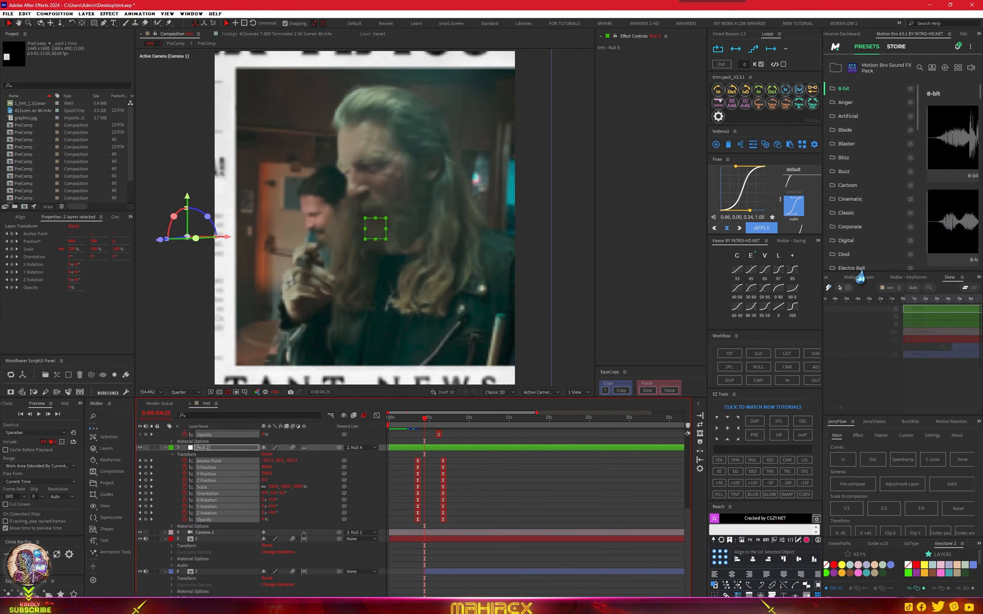
{"action": "left_click", "coordinate": [767, 272]}
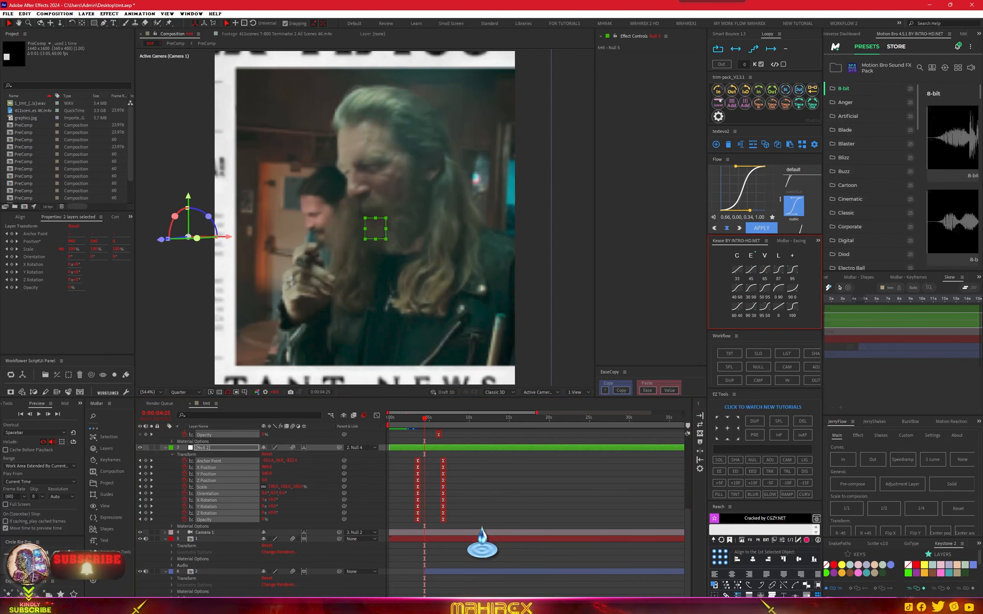
{"action": "scroll", "coordinate": [480, 538], "scroll_direction": "up", "scroll_amount": 5}
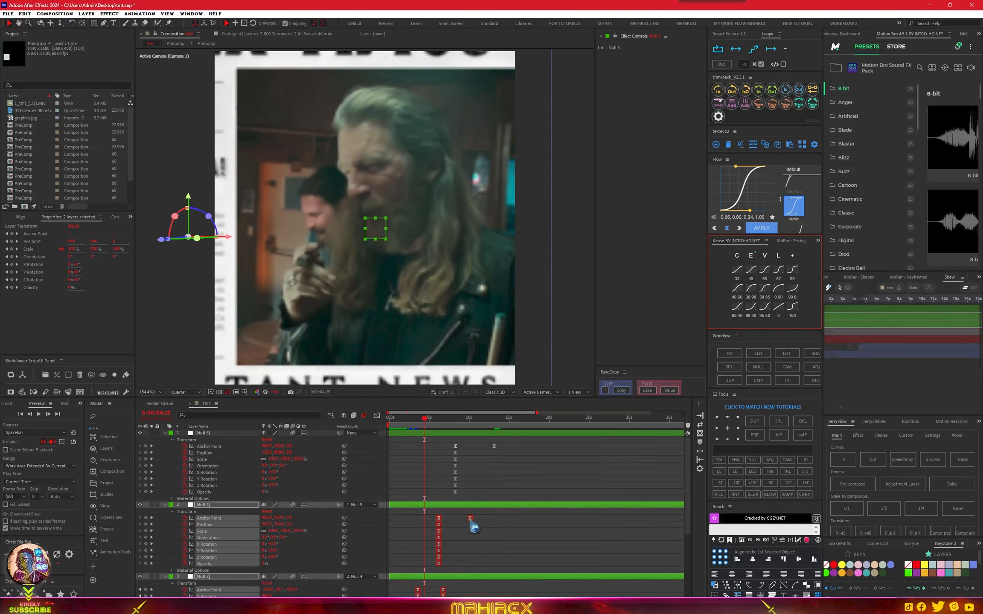
- Preview the animation from the start and move Null 4's last anchor point keyframe earlier to 0:00:09:09
{"action": "left_click_drag", "start_coordinate": [397, 417], "coordinate": [386, 422]}
{"action": "key", "text": "space"}
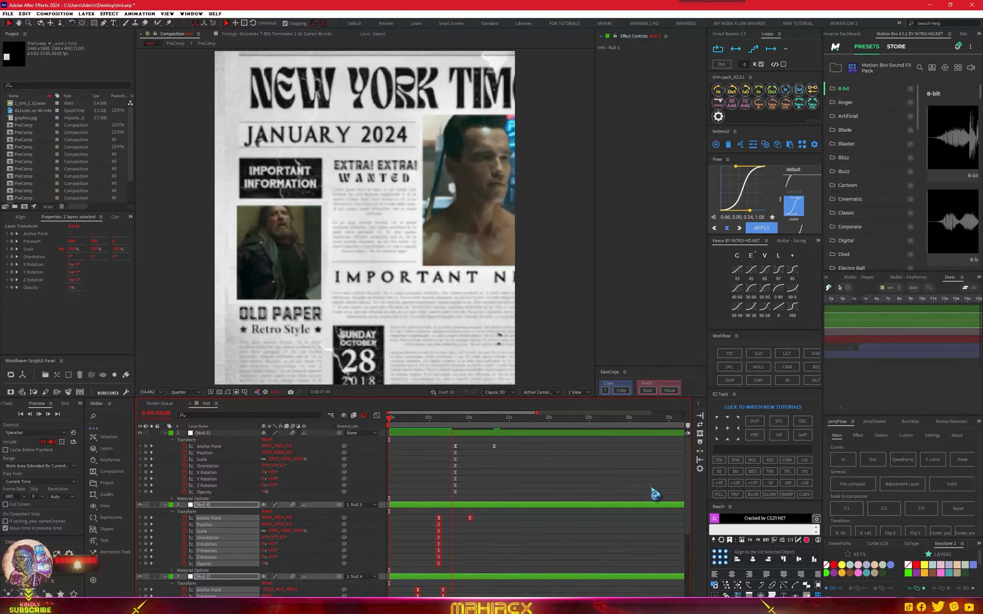
{"action": "key", "text": "space"}
{"action": "left_click_drag", "start_coordinate": [470, 518], "coordinate": [462, 518]}
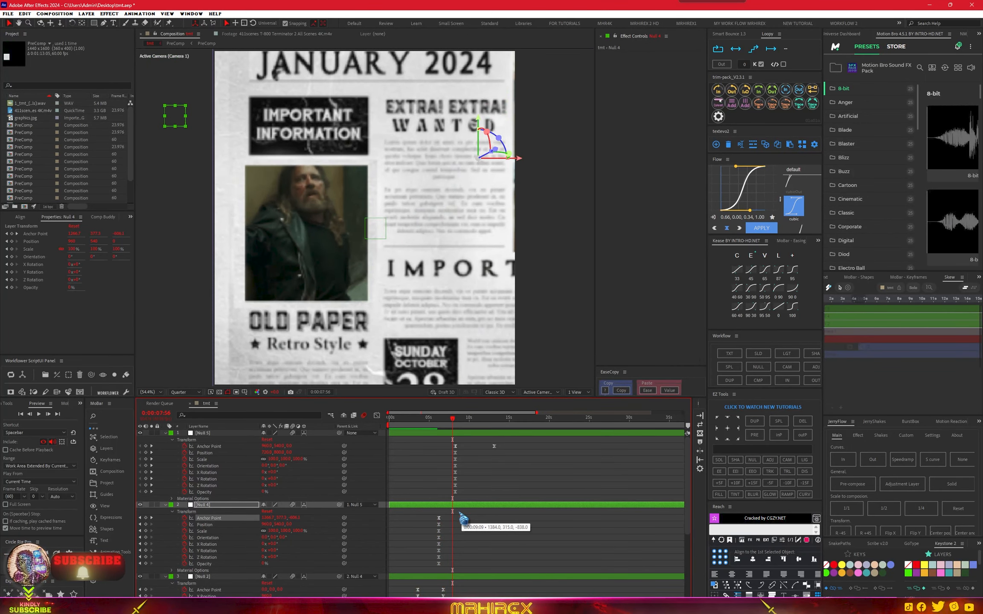
- Preview the retimed move and bring Null 5's last anchor point keyframe earlier to about 0:00:11:40
{"action": "left_click", "coordinate": [443, 420]}
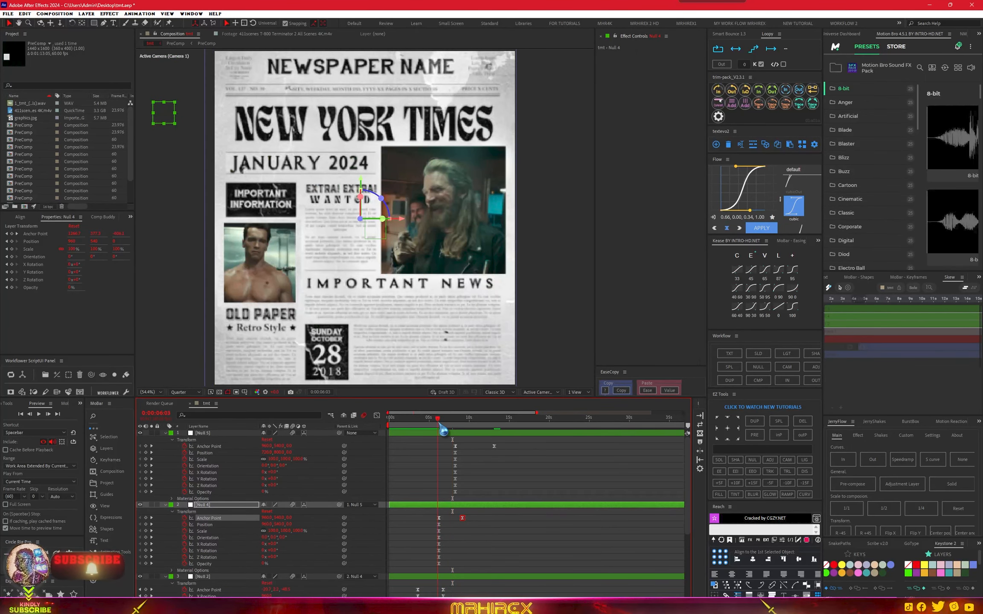
{"action": "left_click_drag", "start_coordinate": [446, 422], "coordinate": [407, 431]}
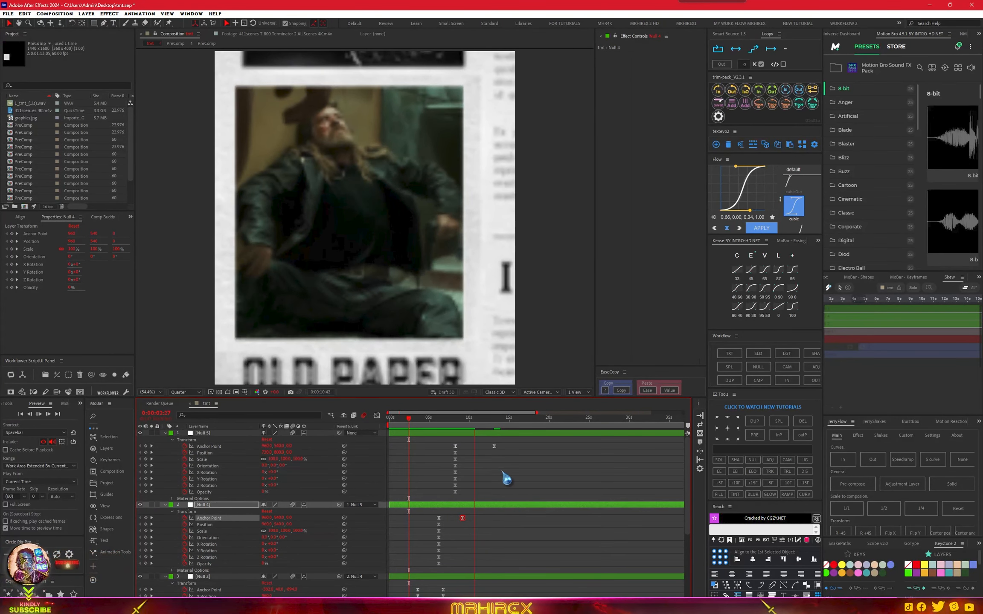
{"action": "key", "text": "space"}
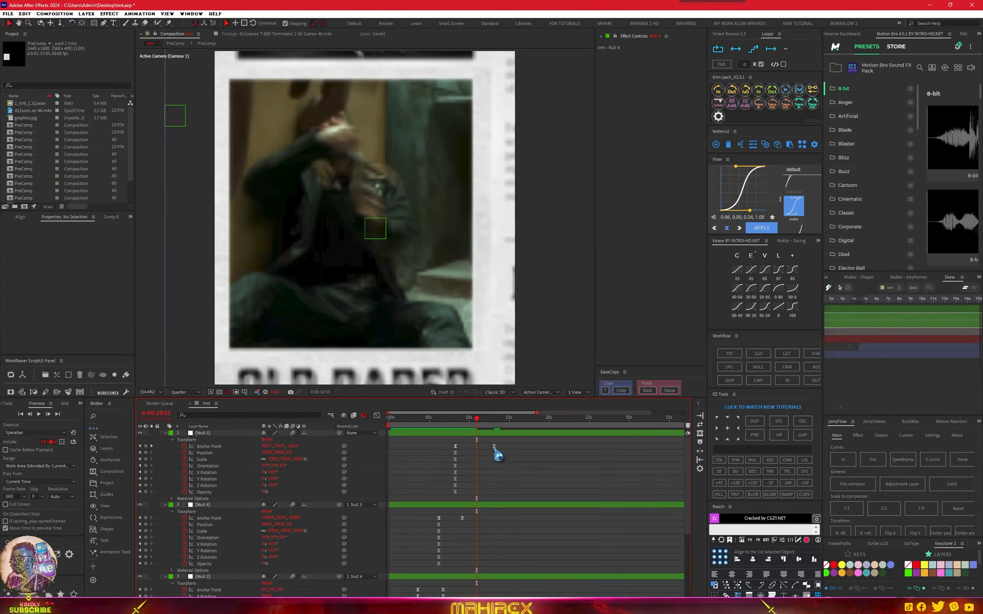
{"action": "left_click", "coordinate": [494, 446]}
{"action": "left_click_drag", "start_coordinate": [494, 446], "coordinate": [478, 429]}
{"action": "key", "text": "Home"}
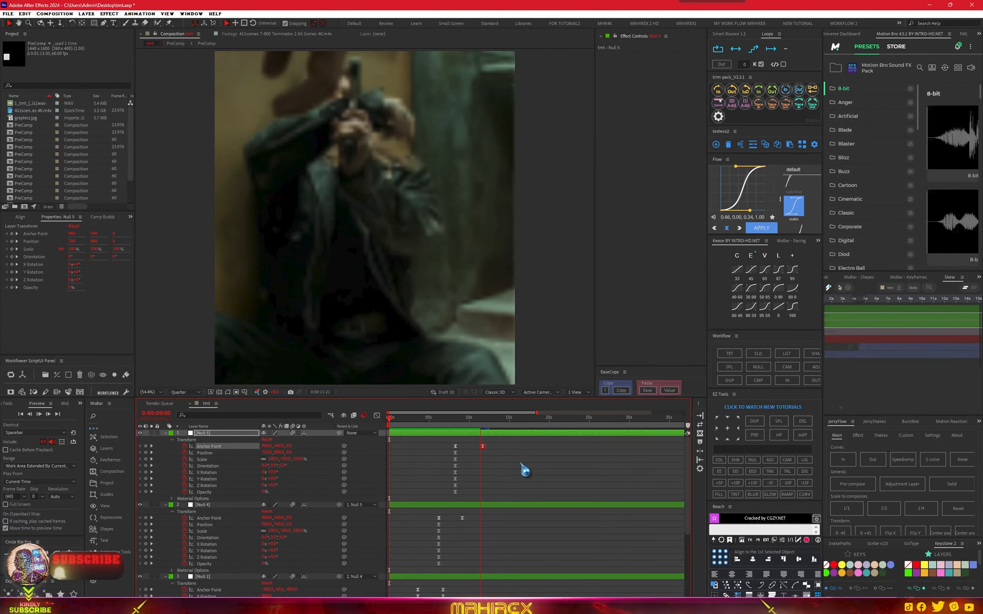
- Move Null 5's last anchor point keyframe earlier to about 0:00:10:40 and preview the animation from the start
{"action": "key", "text": "space"}
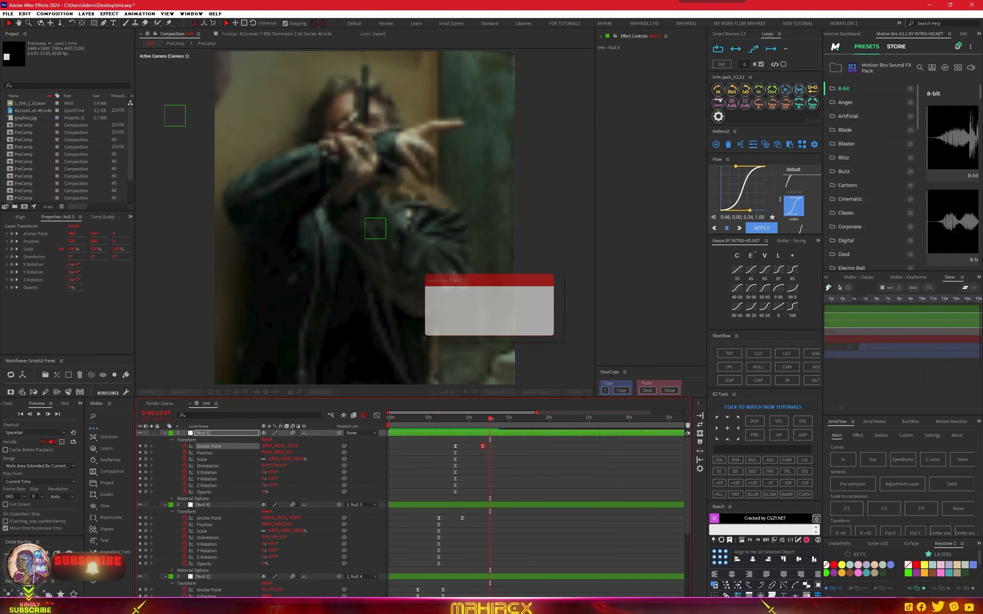
{"action": "left_click_drag", "start_coordinate": [483, 447], "coordinate": [474, 446]}
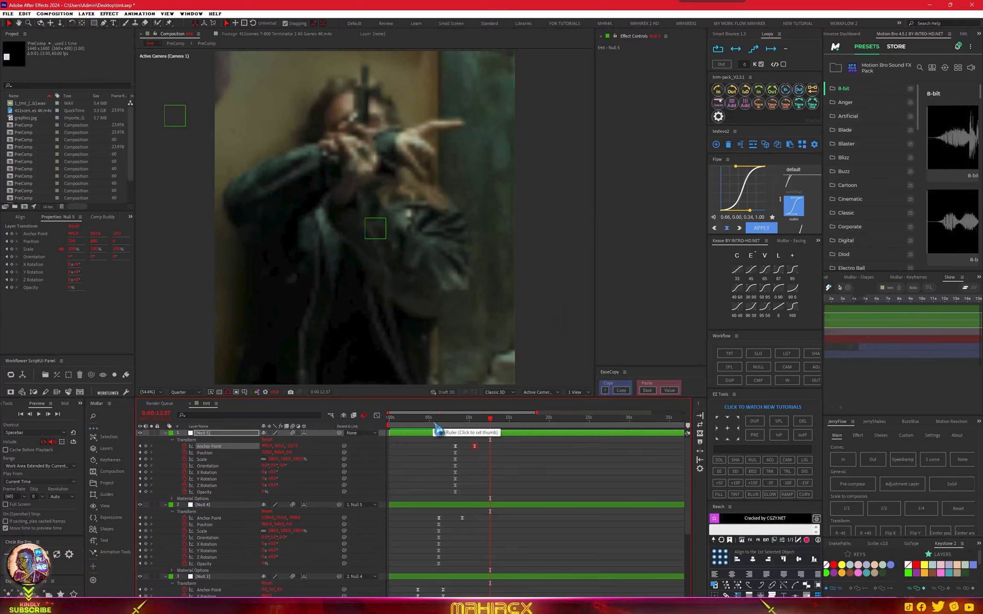
{"action": "left_click_drag", "start_coordinate": [434, 419], "coordinate": [373, 431]}
{"action": "key", "text": "space"}
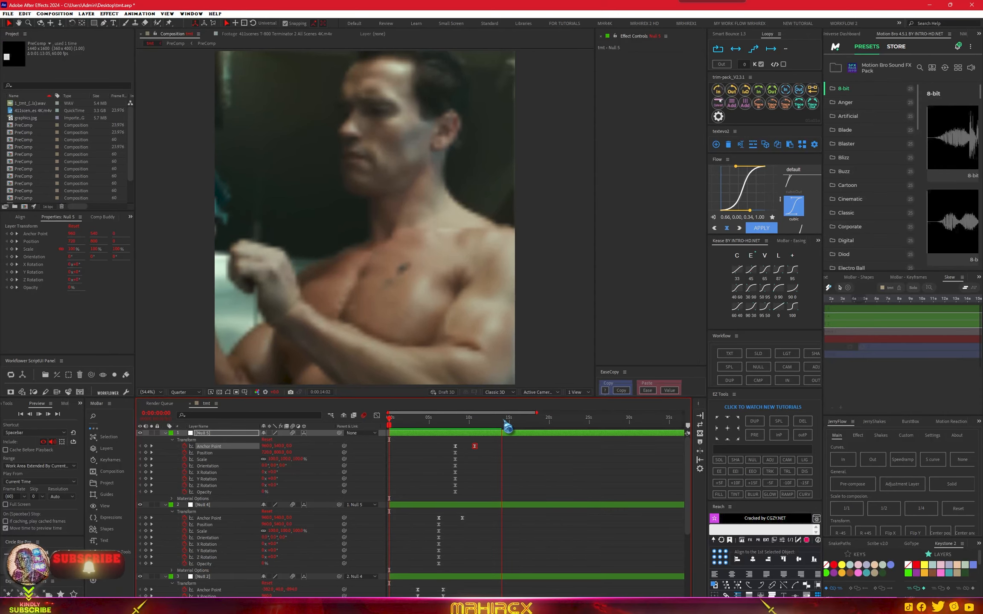
{"action": "key", "text": "space"}
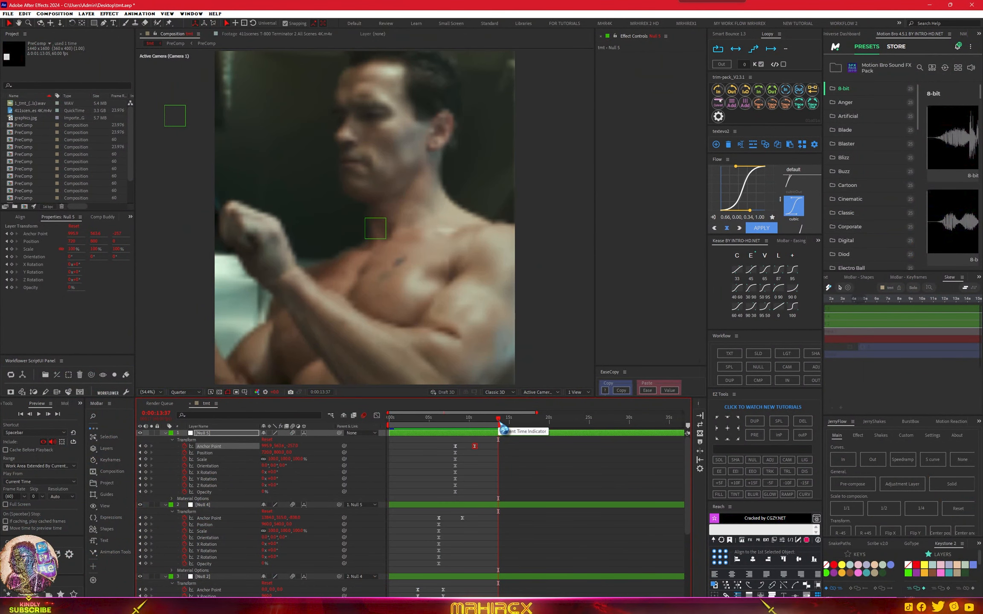
- Replay the composition from the beginning several times to check the timing of the camera moves between the newspaper clips
{"action": "left_click", "coordinate": [389, 423]}
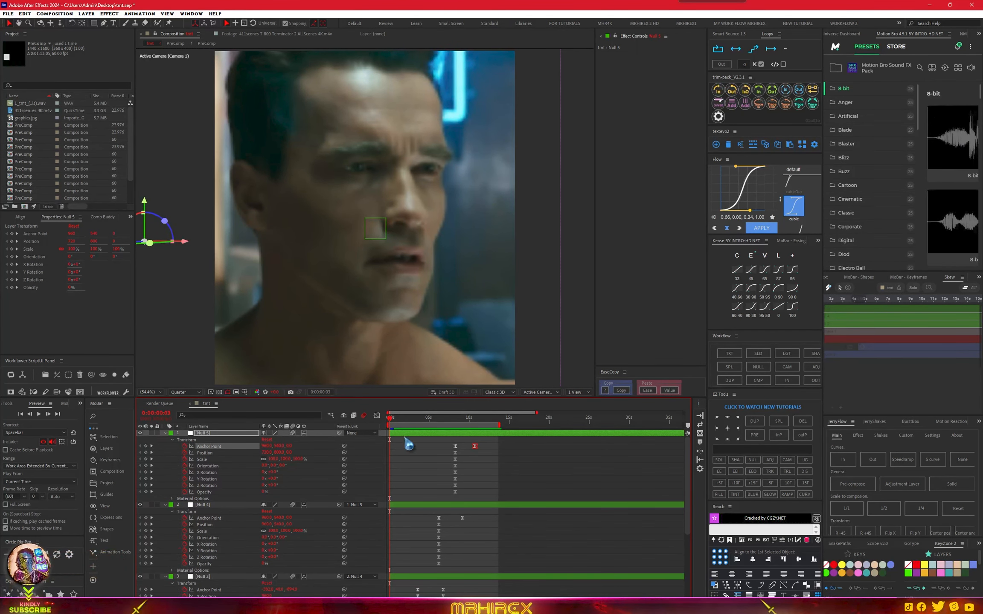
{"action": "left_click_drag", "start_coordinate": [396, 422], "coordinate": [374, 428]}
{"action": "key", "text": "space"}
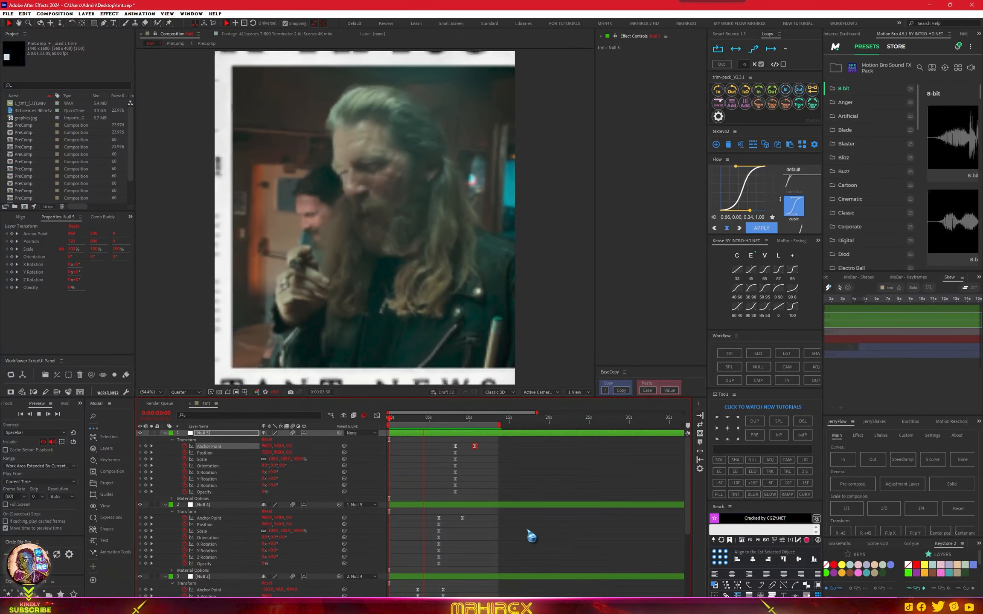
{"action": "scroll", "coordinate": [531, 536], "scroll_direction": "down", "scroll_amount": 3}
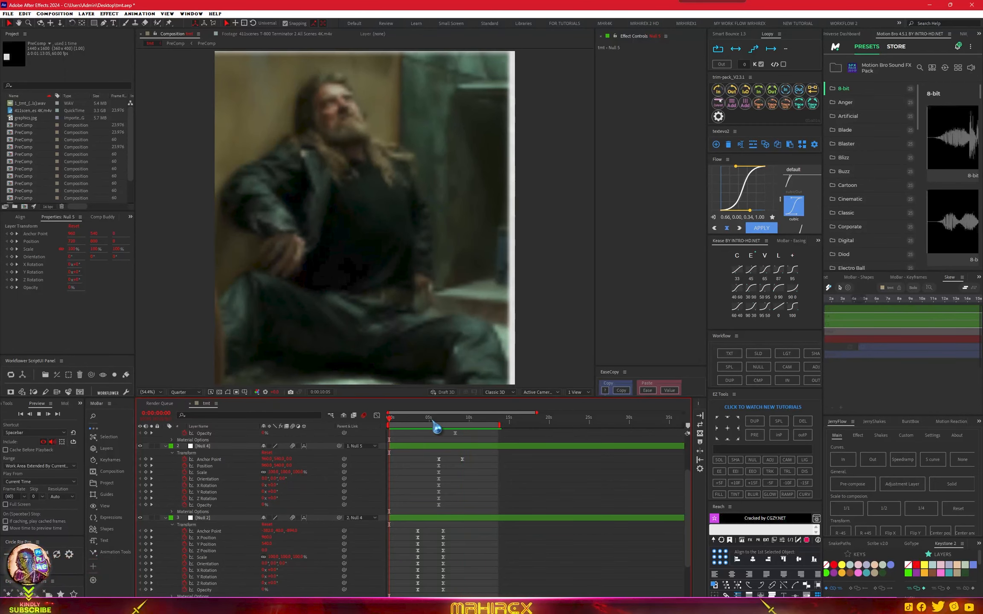
{"action": "left_click", "coordinate": [431, 420]}
{"action": "left_click_drag", "start_coordinate": [426, 423], "coordinate": [379, 431]}
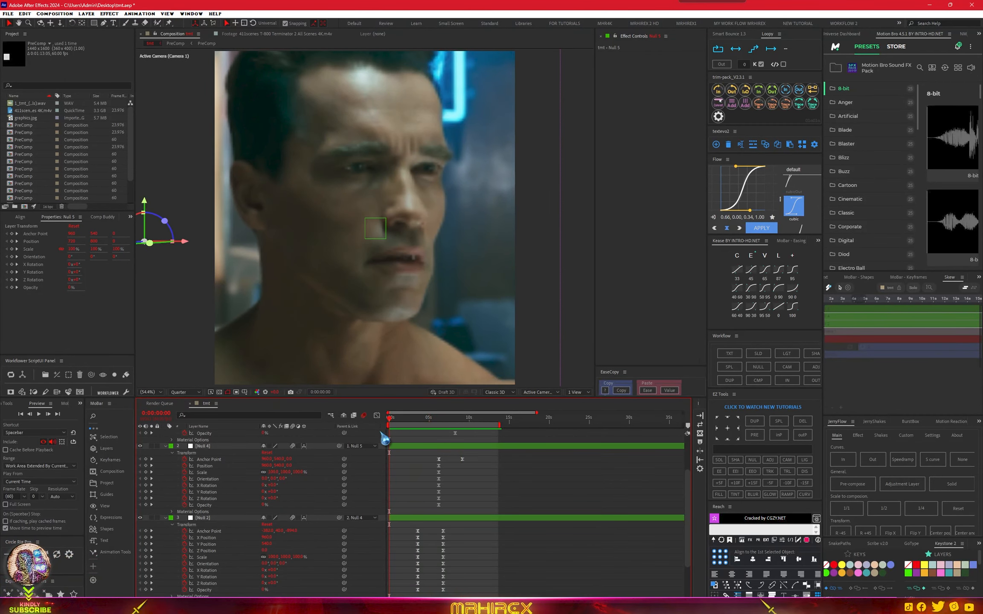
{"action": "key", "text": "space"}
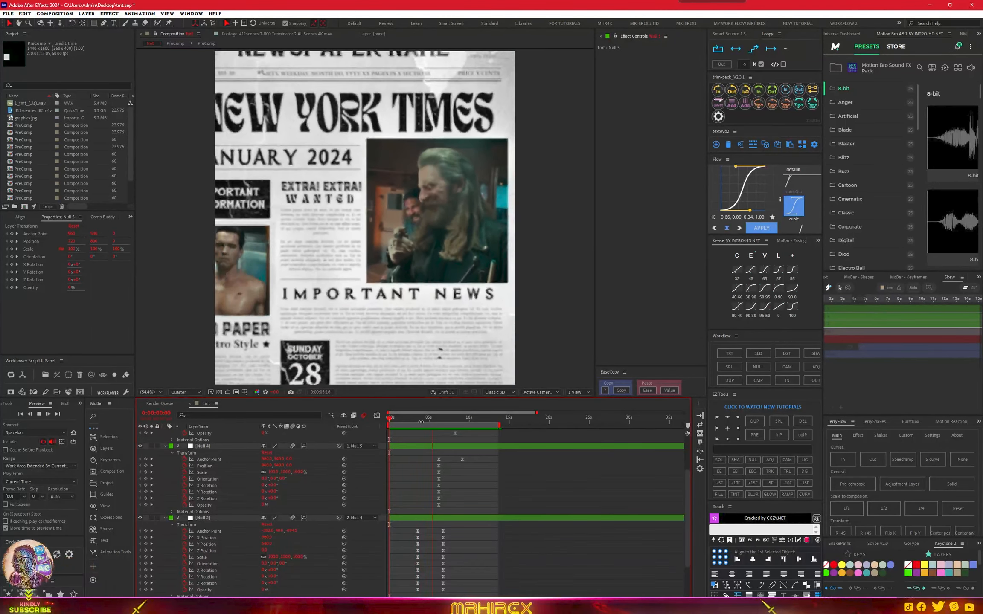
{"action": "key", "text": "space"}
{"action": "key", "text": "space"}
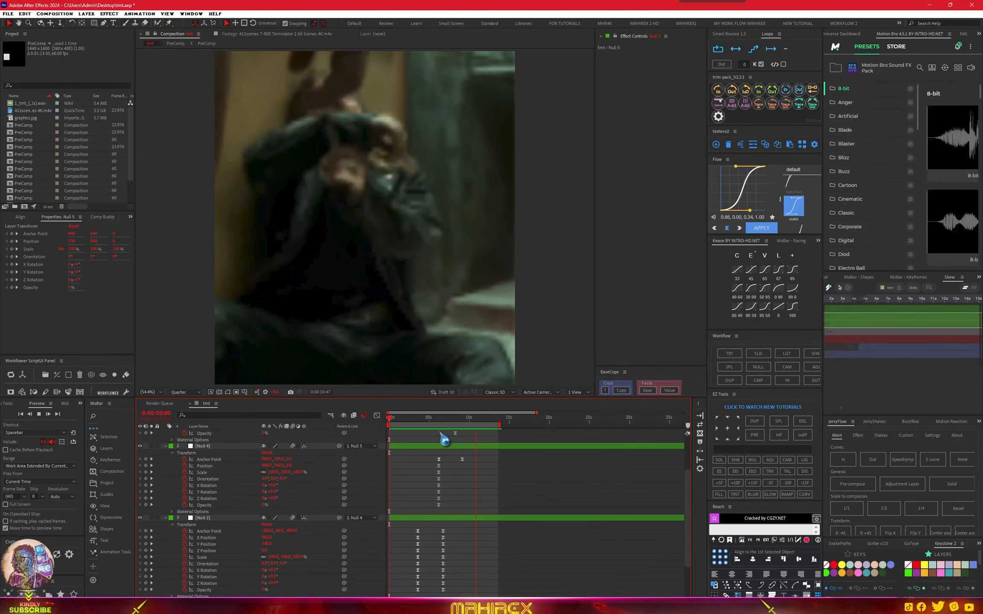
{"action": "key", "text": "space"}
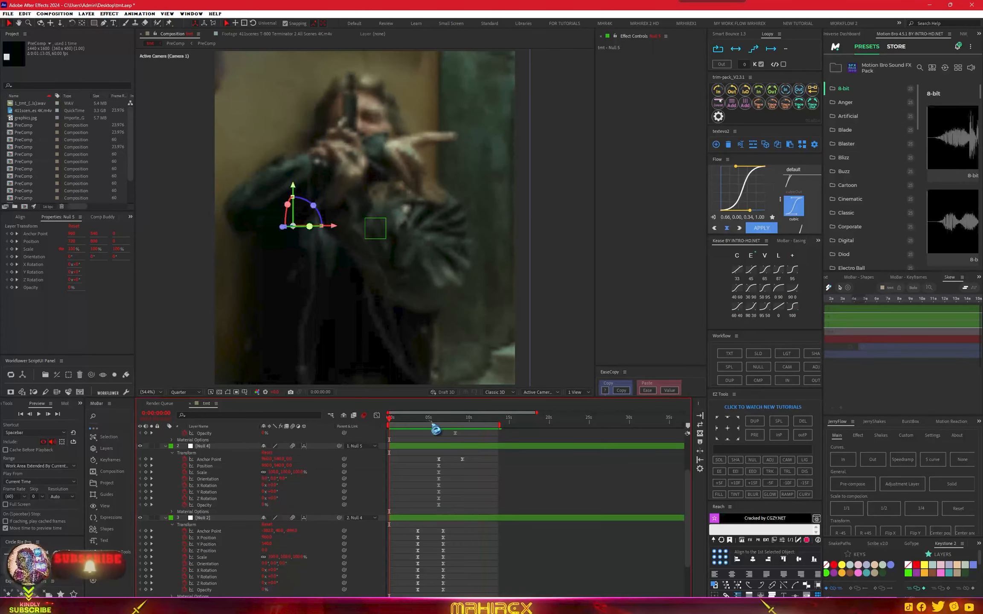
{"action": "left_click_drag", "start_coordinate": [435, 426], "coordinate": [385, 438]}
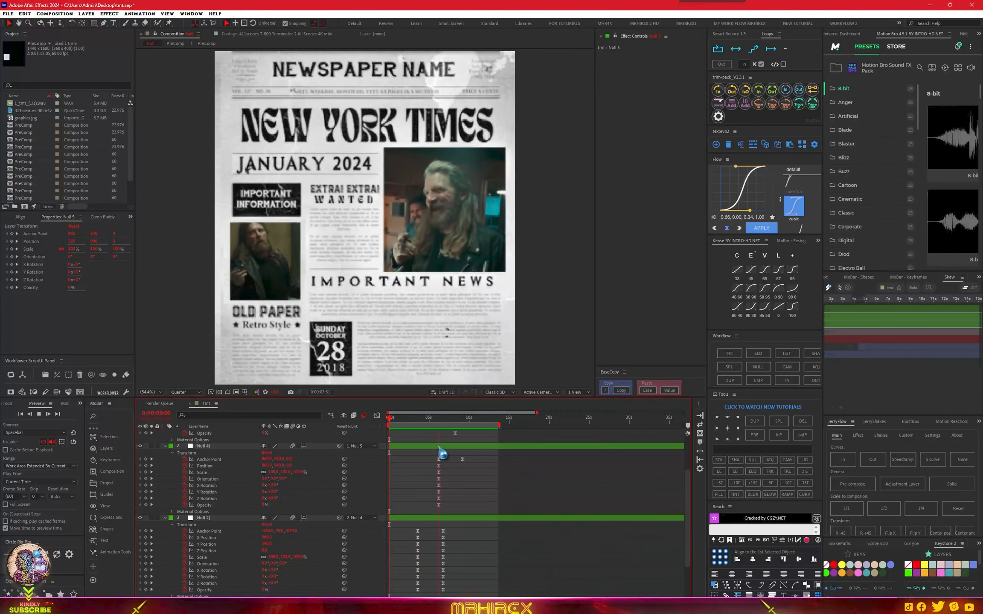
{"action": "key", "text": "space"}
- Create a white solid layer above Null 5
{"action": "left_click", "coordinate": [438, 446]}
{"action": "scroll", "coordinate": [450, 482], "scroll_direction": "up", "scroll_amount": 3}
{"action": "left_click", "coordinate": [452, 433]}
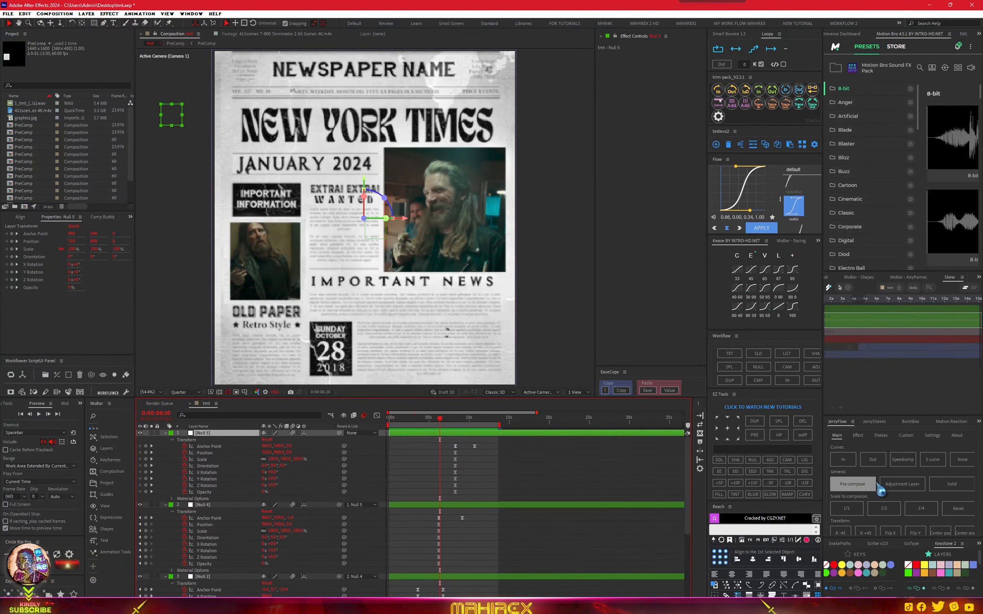
{"action": "left_click", "coordinate": [921, 487]}
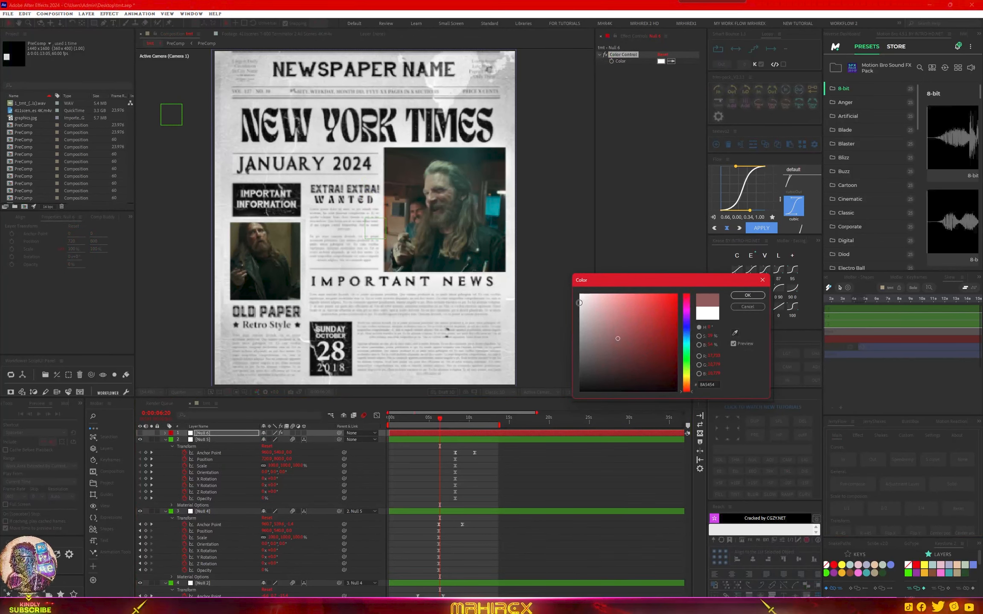
{"action": "left_click", "coordinate": [747, 295]}
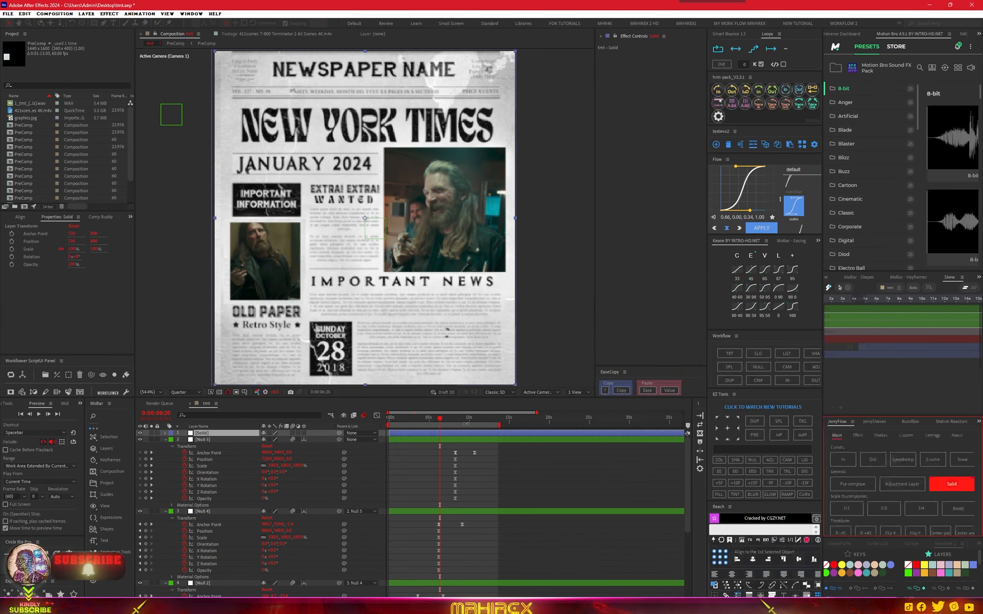
- Hide the solid and keyframe its opacity at 100% at 0:00:02:41 and 0% at 0:00:03:47
{"action": "left_click_drag", "start_coordinate": [440, 419], "coordinate": [427, 442]}
{"action": "left_click", "coordinate": [140, 433]}
{"action": "key", "text": "t"}
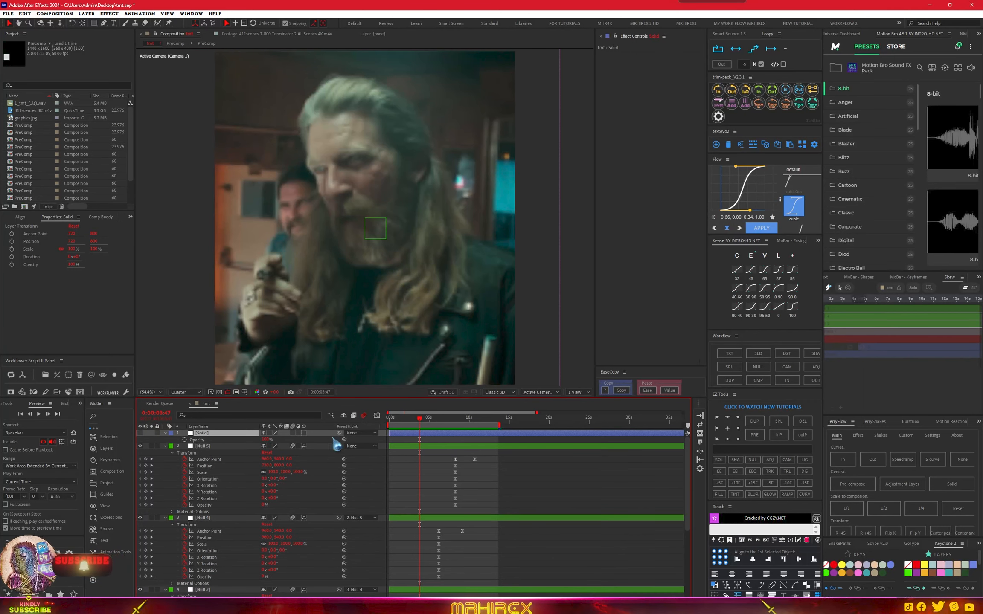
{"action": "left_click", "coordinate": [185, 440]}
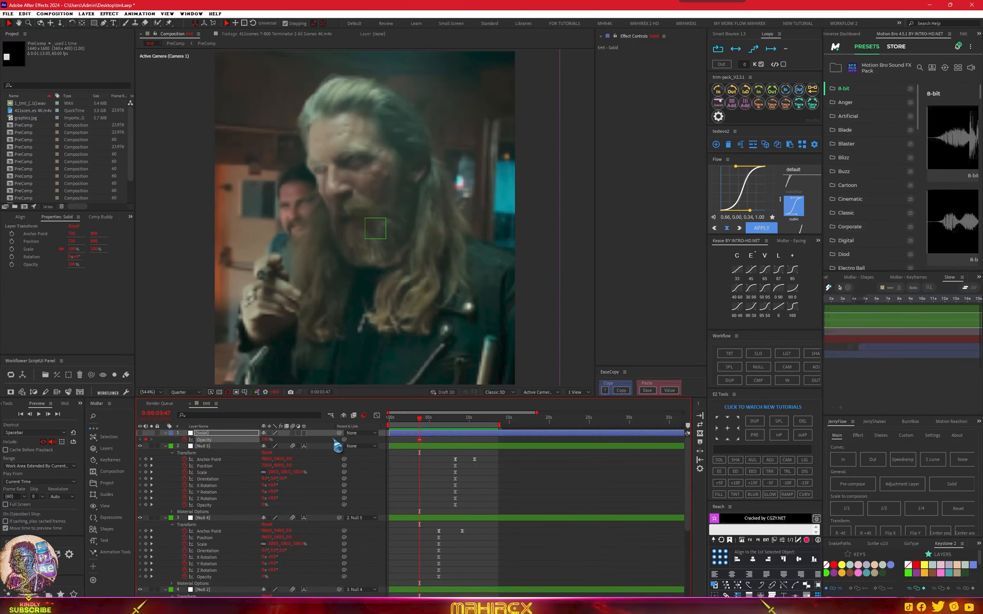
{"action": "left_click_drag", "start_coordinate": [422, 425], "coordinate": [413, 427]}
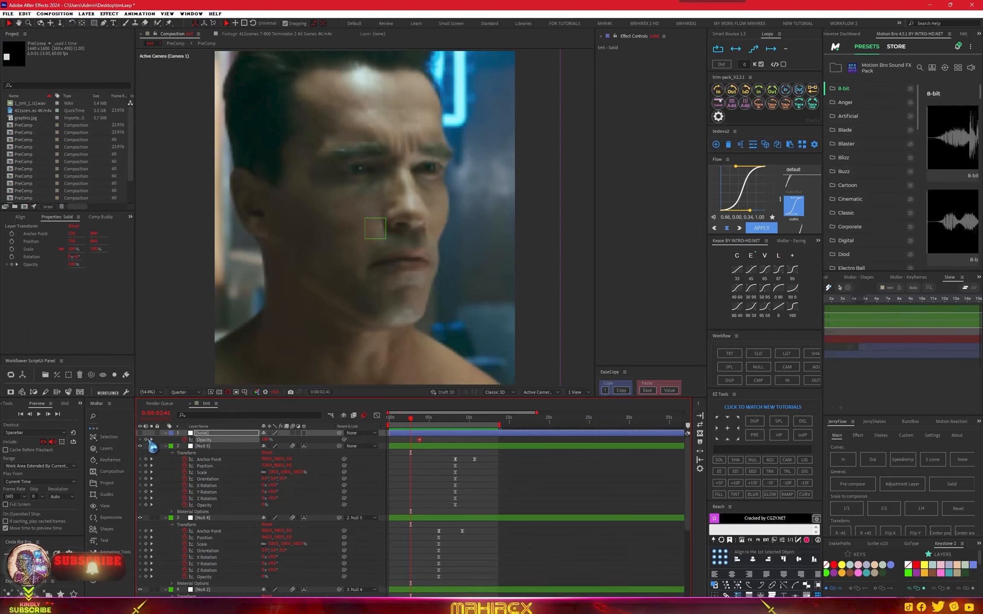
{"action": "key", "text": "space"}
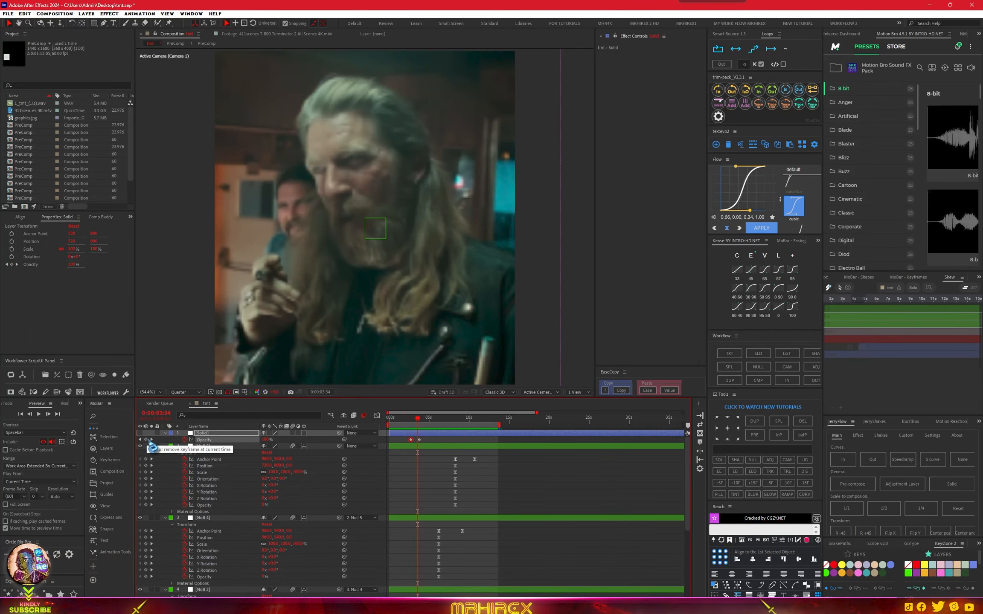
{"action": "left_click", "coordinate": [151, 440]}
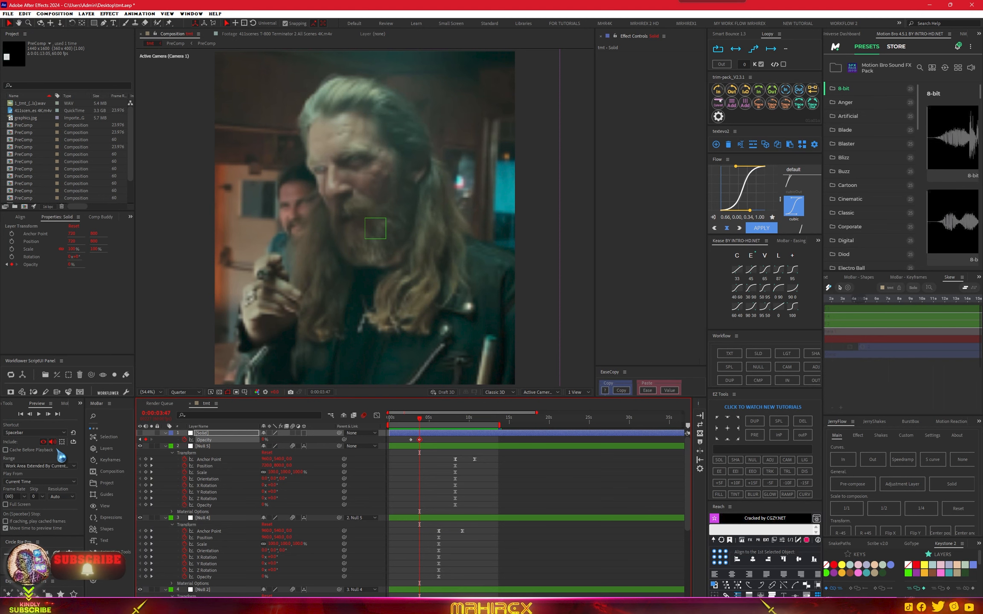
- Make the solid visible again and preview its opacity fade from 0:00:02:41
{"action": "left_click", "coordinate": [411, 422]}
{"action": "key", "text": "space"}
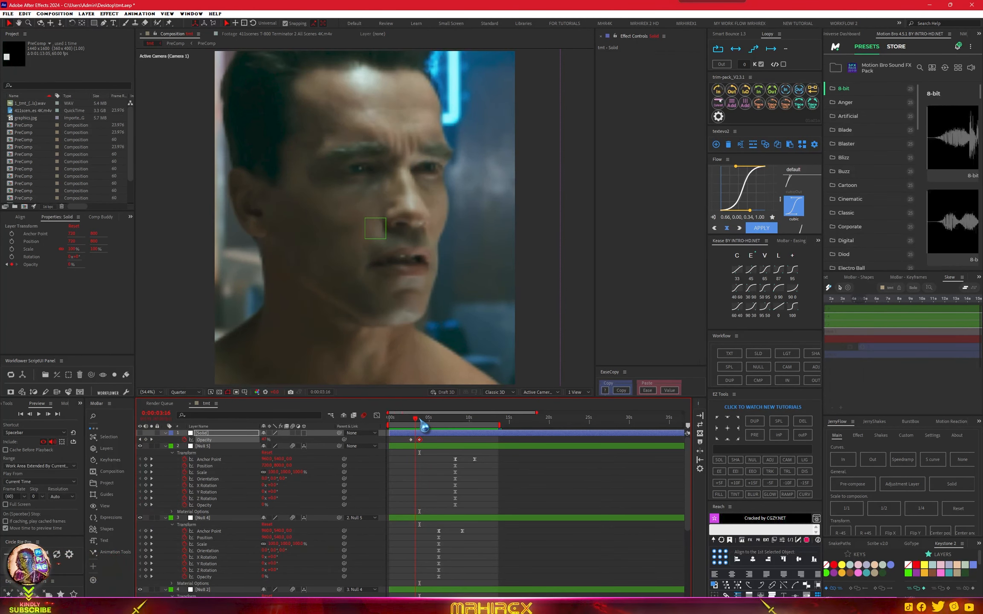
{"action": "key", "text": "space"}
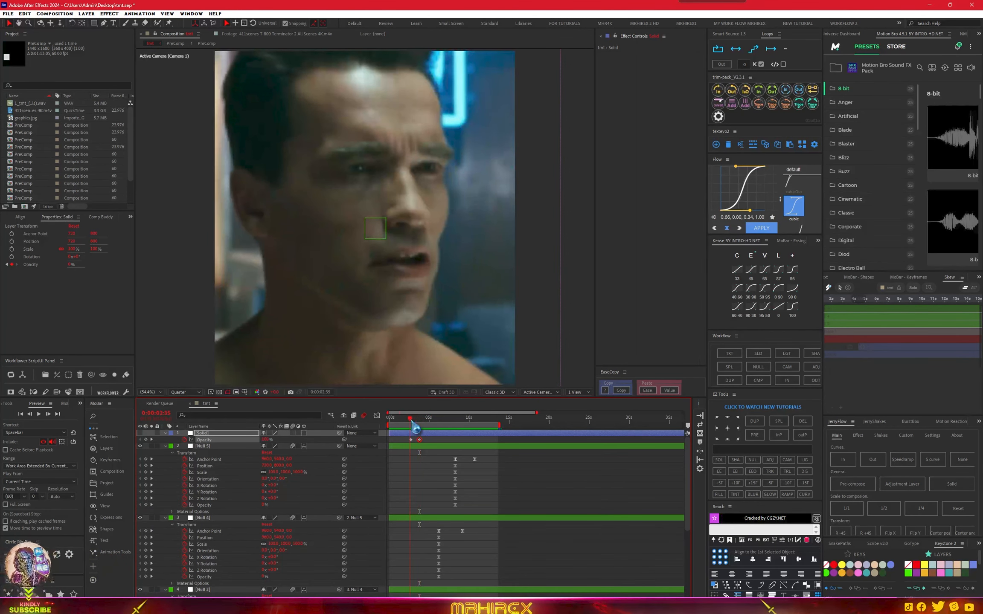
{"action": "left_click", "coordinate": [412, 421]}
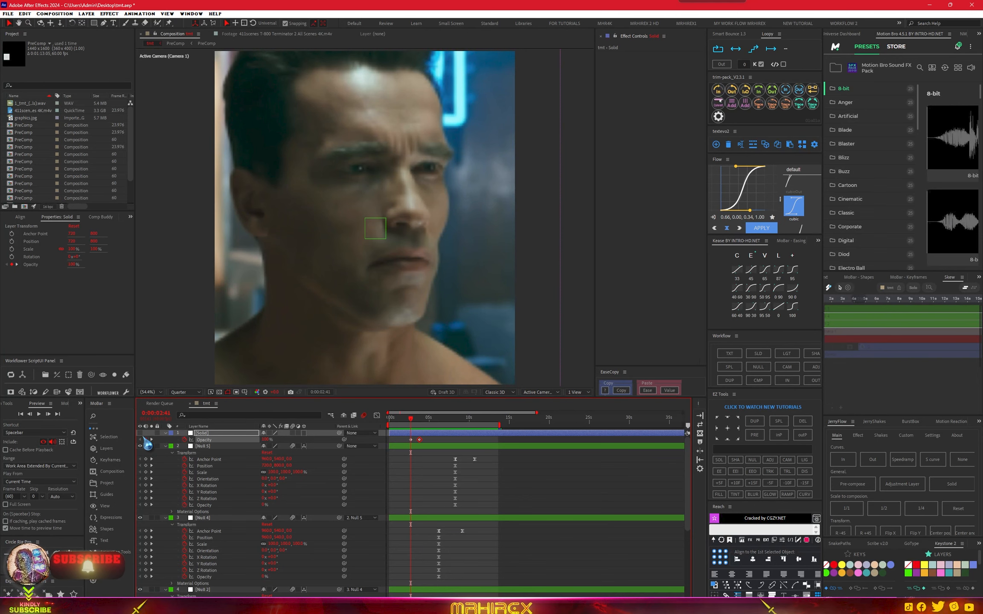
{"action": "key", "text": "space"}
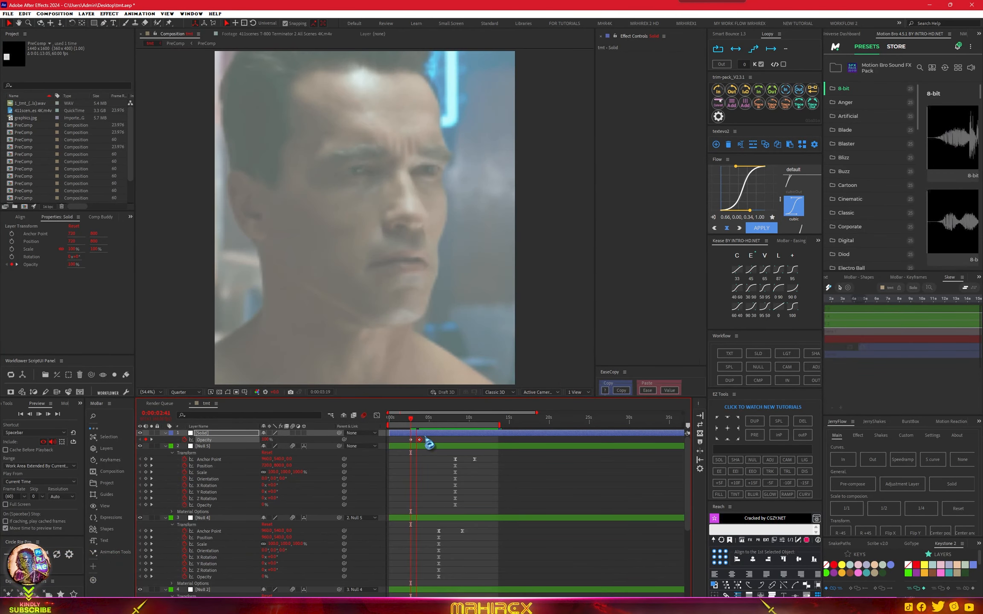
{"action": "key", "text": "space"}
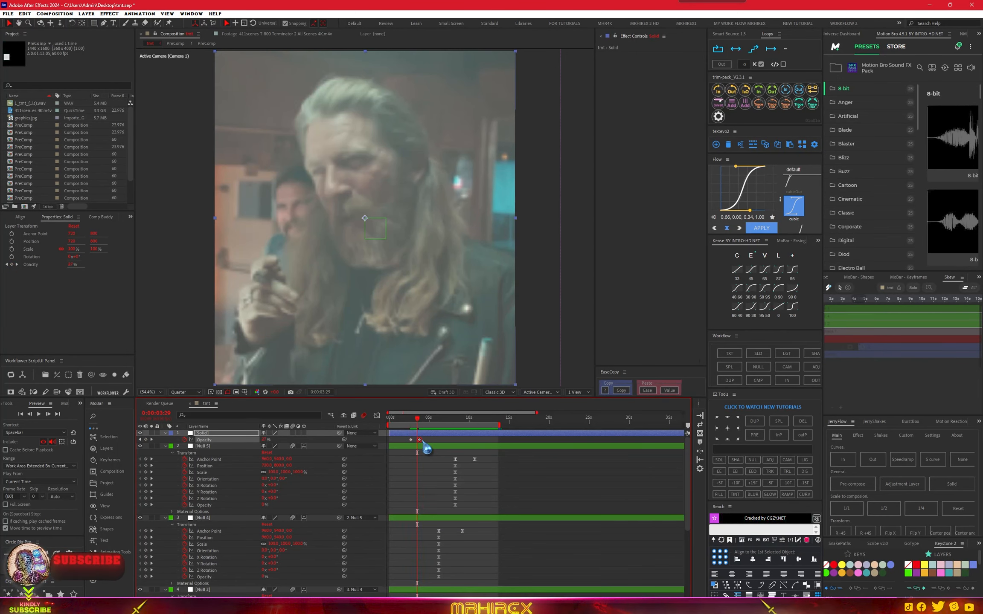
- Move the solid's first opacity keyframe to about 0:00:03:14 and apply Easy Ease to both opacity keyframes
{"action": "scroll", "coordinate": [422, 441], "scroll_direction": "up", "scroll_amount": 4}
{"action": "left_click_drag", "start_coordinate": [436, 433], "coordinate": [631, 491]}
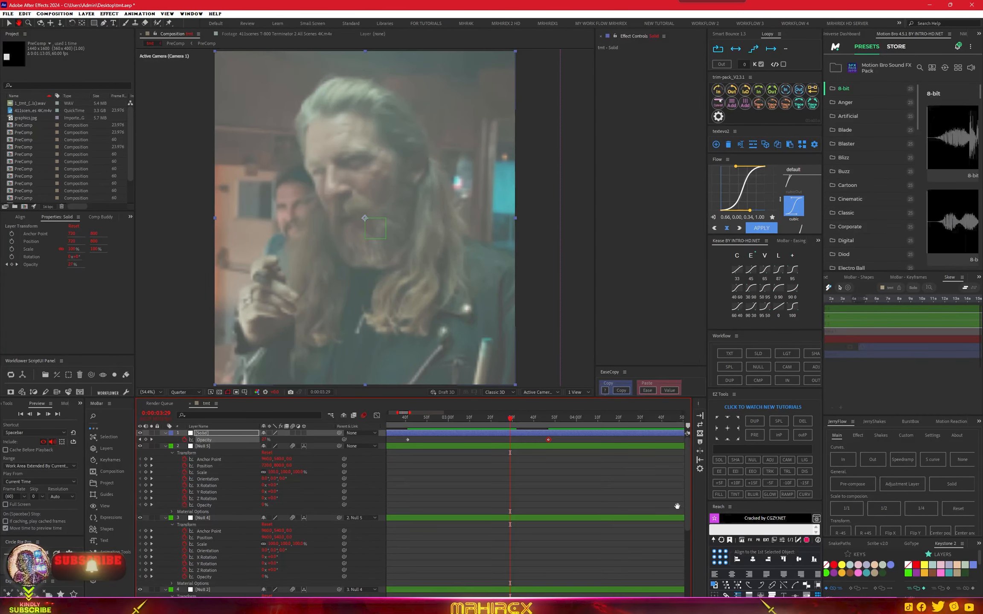
{"action": "left_click_drag", "start_coordinate": [449, 453], "coordinate": [553, 454]}
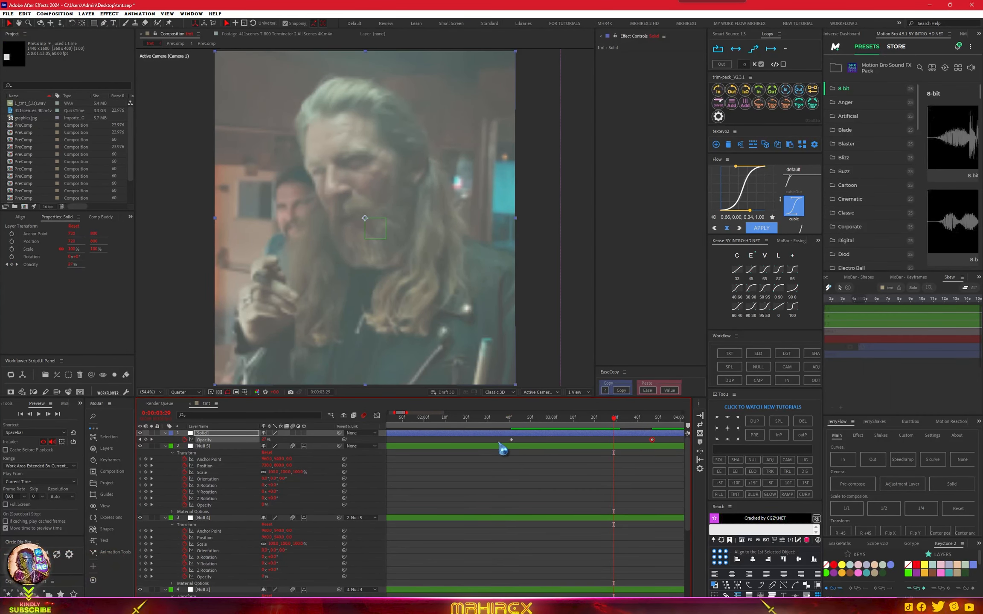
{"action": "left_click_drag", "start_coordinate": [511, 439], "coordinate": [582, 440]}
{"action": "left_click_drag", "start_coordinate": [674, 441], "coordinate": [546, 458]}
{"action": "key", "text": "F9"}
{"action": "scroll", "coordinate": [533, 509], "scroll_direction": "down", "scroll_amount": 8}
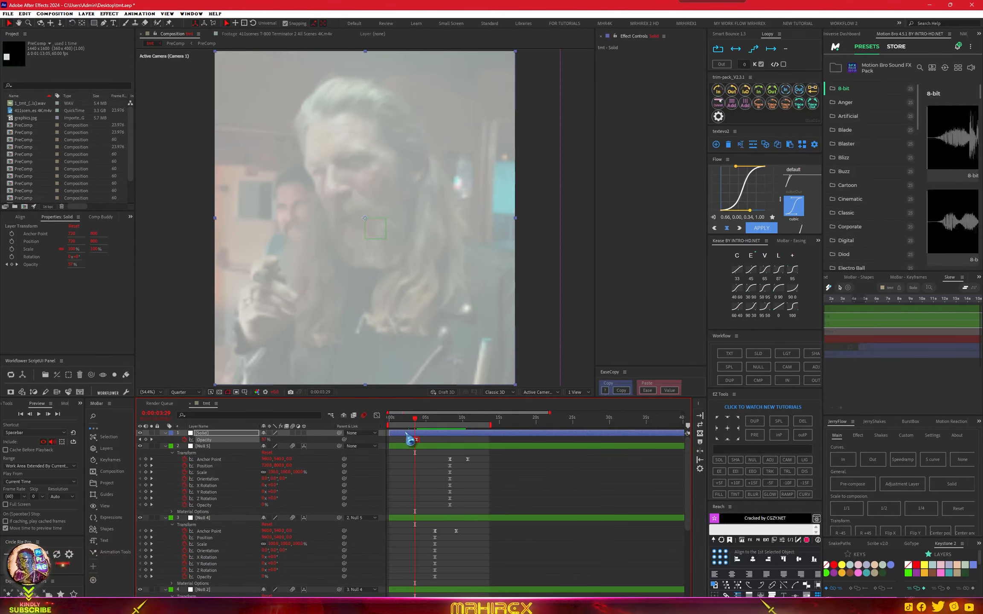
- Trim the solid layer to start at about 0:00:02:30 and end at 0:00:04:30
{"action": "mouse_move", "coordinate": [389, 433]}
{"action": "left_mouse_down"}
{"action": "mouse_move", "coordinate": [415, 432]}
{"action": "mouse_move", "coordinate": [405, 433]}
{"action": "left_mouse_up"}
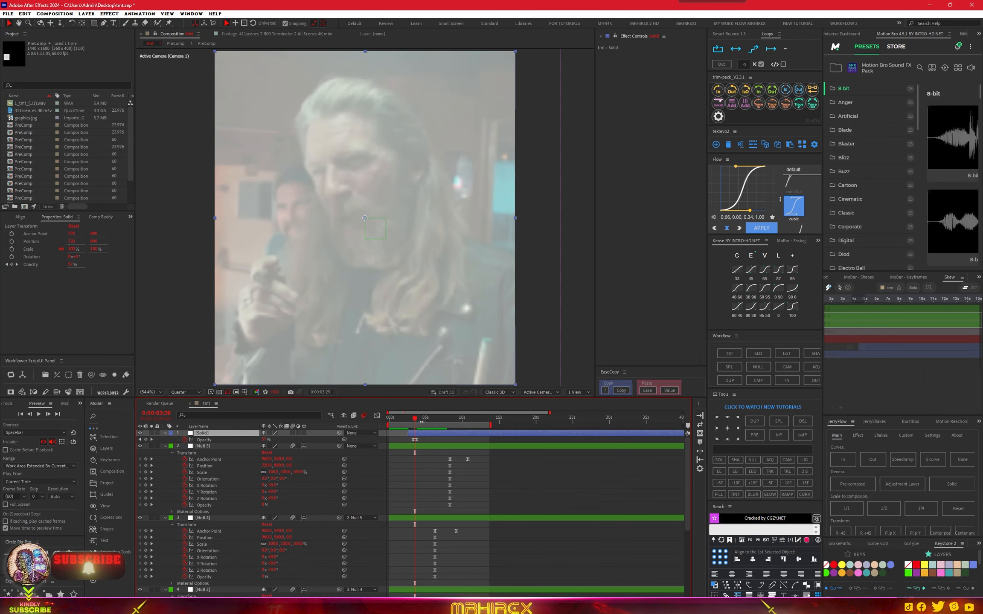
{"action": "left_click", "coordinate": [421, 421]}
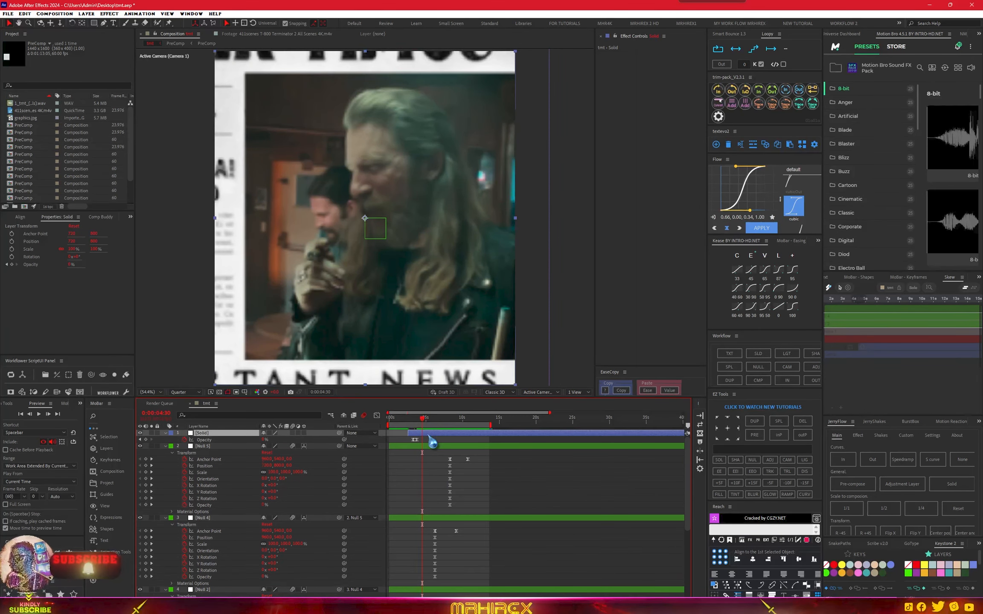
{"action": "key", "text": "ctrl+d"}
{"action": "key", "text": "Delete"}
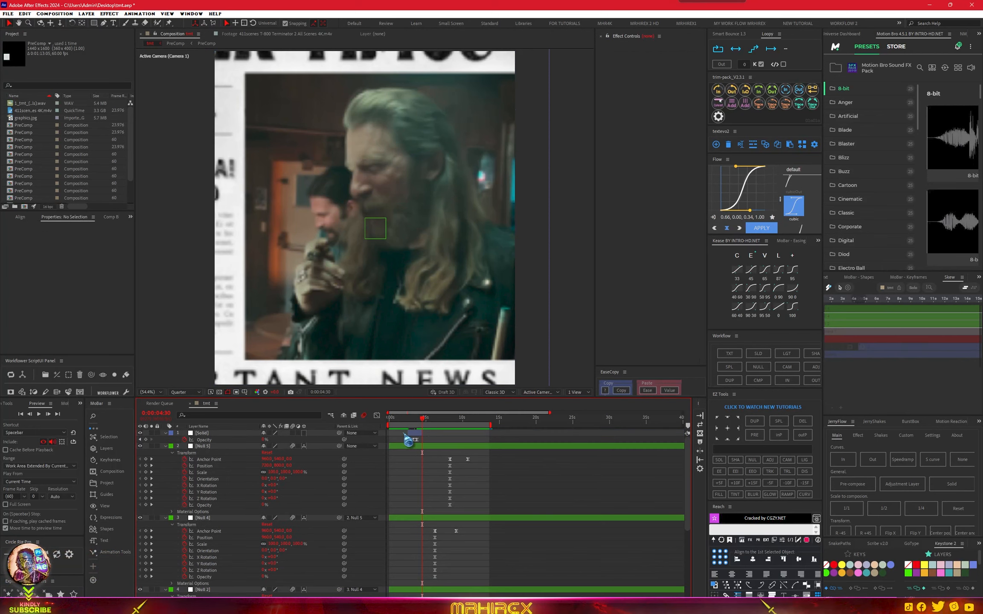
- Preview the white flash and shift the solid layer with its keyframes about 35 frames later in time
{"action": "left_click", "coordinate": [405, 421]}
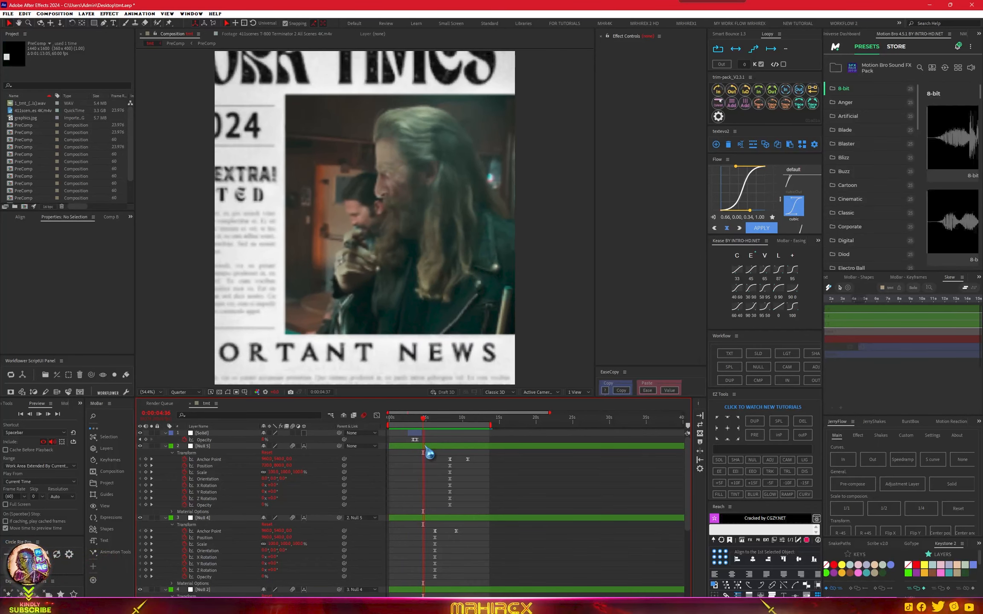
{"action": "key", "text": "space"}
{"action": "left_click", "coordinate": [416, 419]}
{"action": "scroll", "coordinate": [416, 451], "scroll_direction": "up", "scroll_amount": 2}
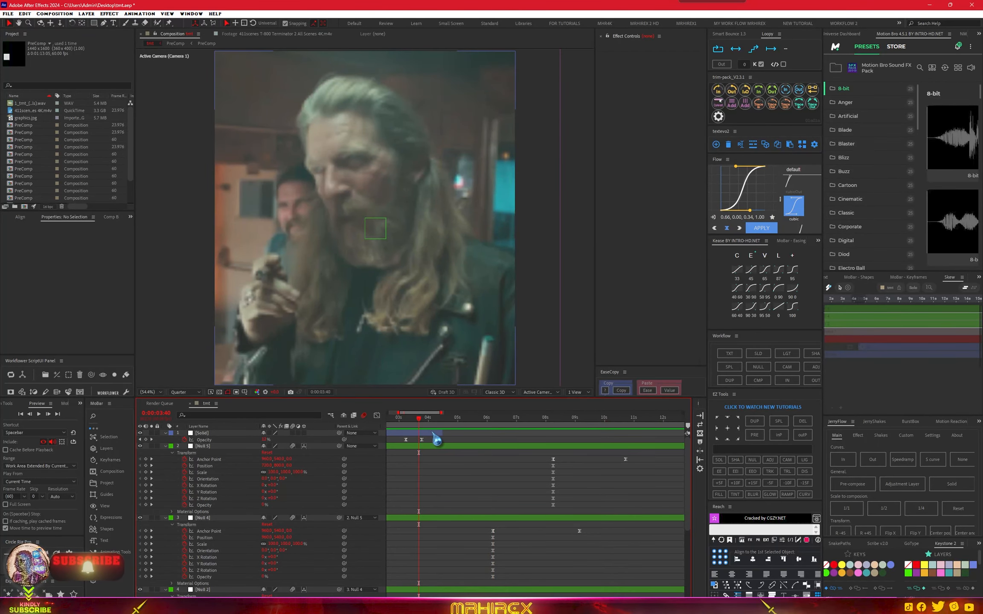
{"action": "left_click_drag", "start_coordinate": [436, 433], "coordinate": [453, 433]}
{"action": "scroll", "coordinate": [388, 426], "scroll_direction": "left", "scroll_amount": 3}
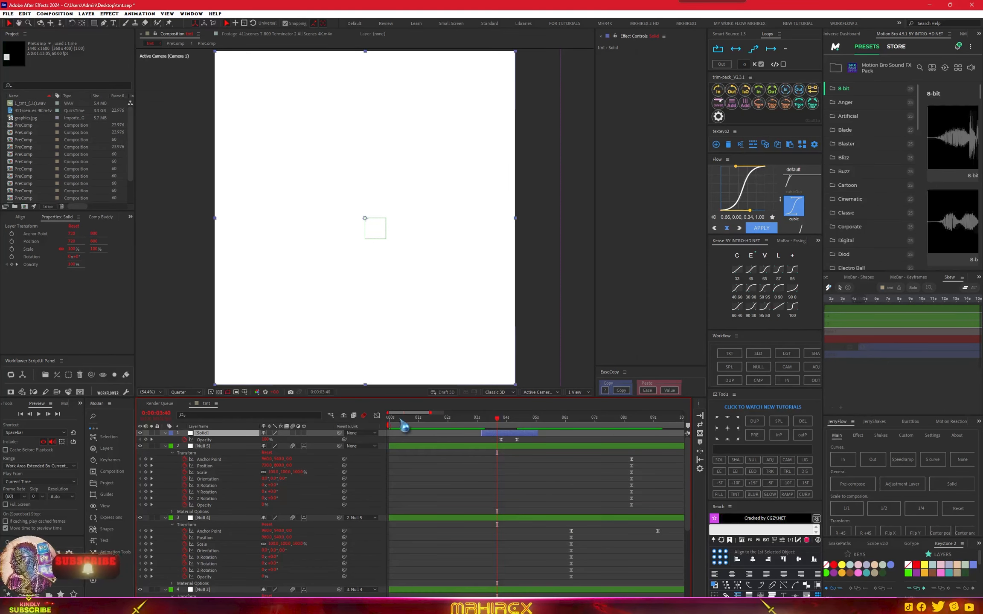
- Preview the animation with the retimed white flash and check the later part of the timeline
{"action": "left_click", "coordinate": [402, 420]}
{"action": "key", "text": "space"}
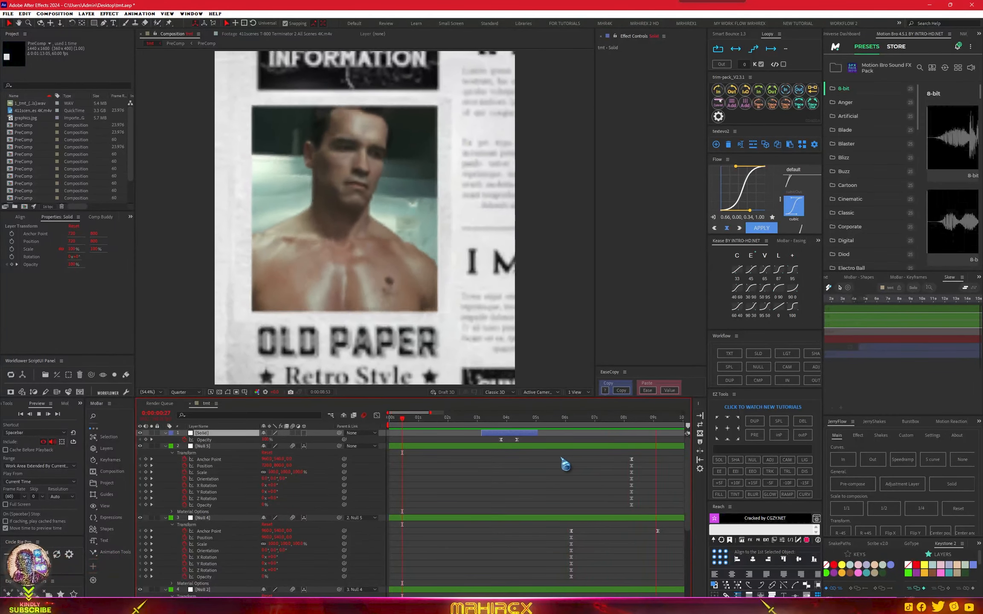
{"action": "left_click", "coordinate": [470, 420]}
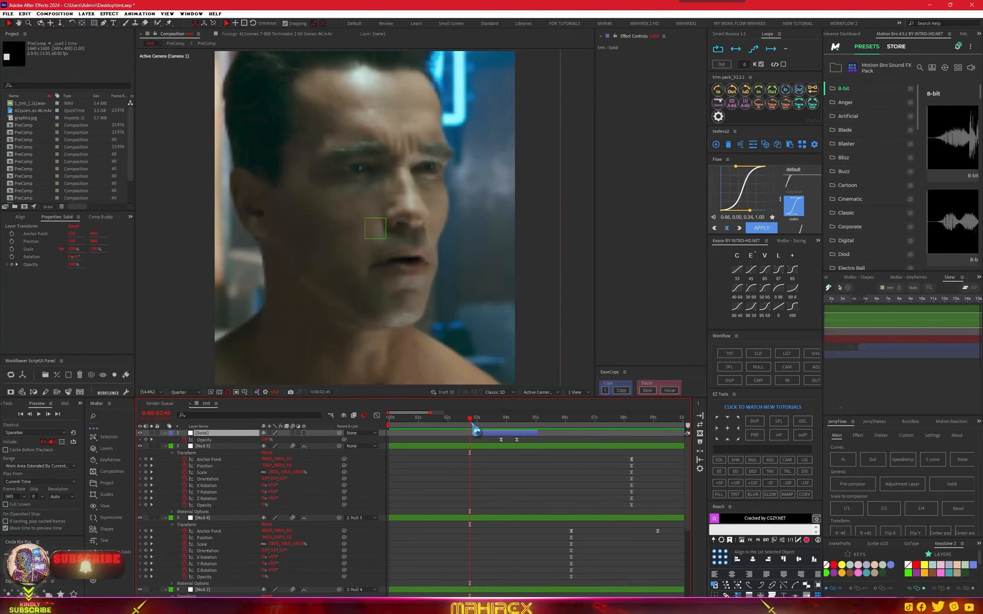
{"action": "key", "text": "space"}
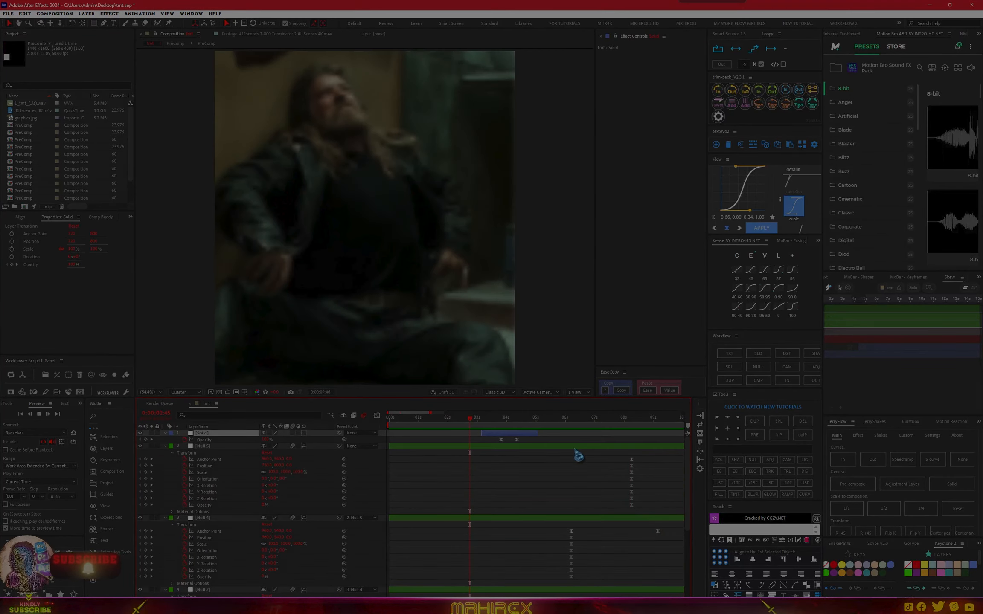
{"action": "left_click", "coordinate": [500, 420]}
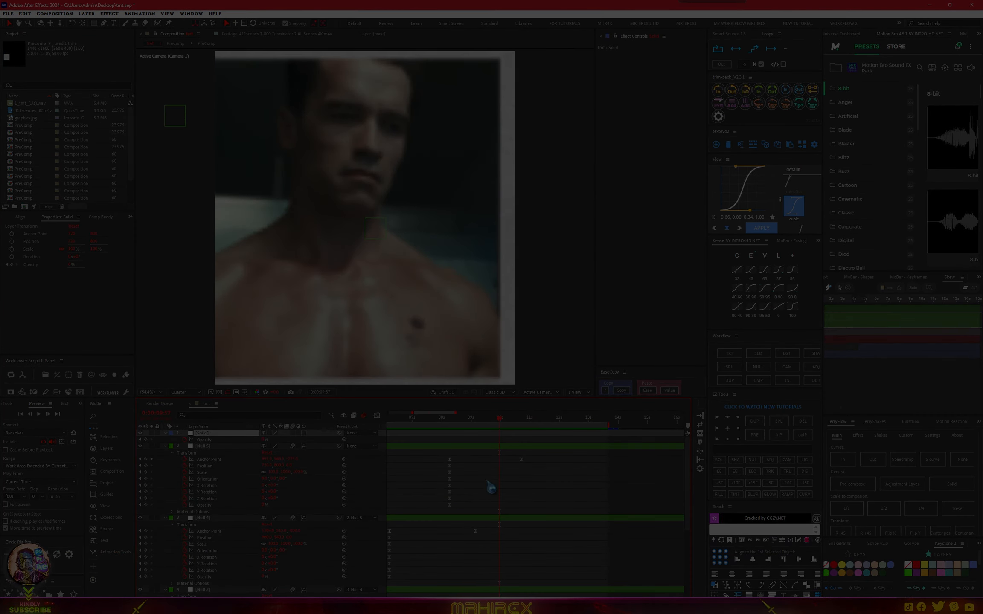
{"action": "scroll", "coordinate": [487, 486], "scroll_direction": "down", "scroll_amount": 3}
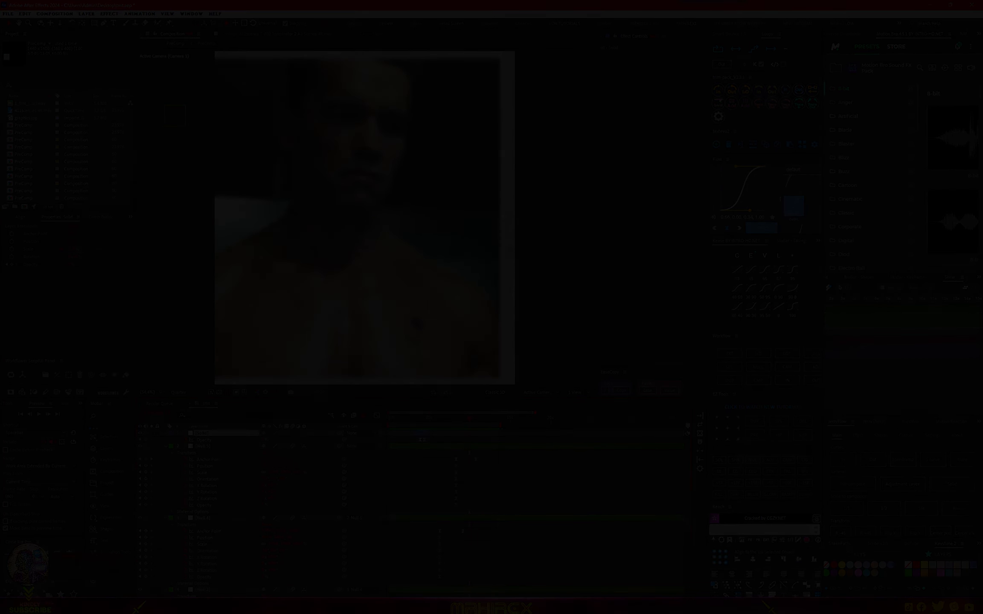